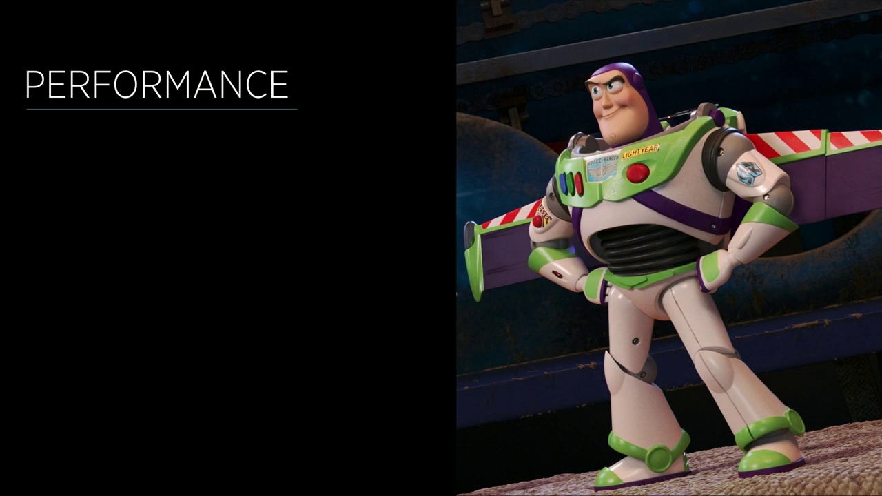
pyautogui.press('Right')
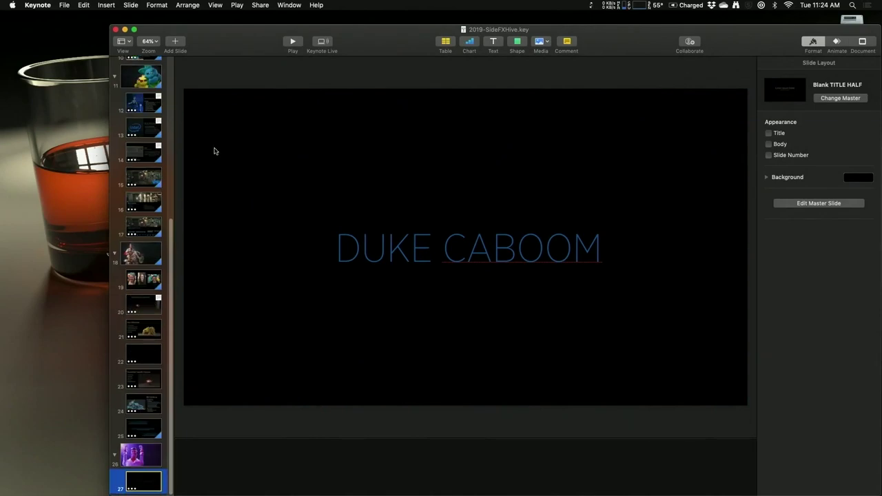
# Minimise the Keynote presentation, switch to Houdini FX and bring the RenderMan image tool forward.
pyautogui.click(125, 30)
pyautogui.moveTo(2, 158)
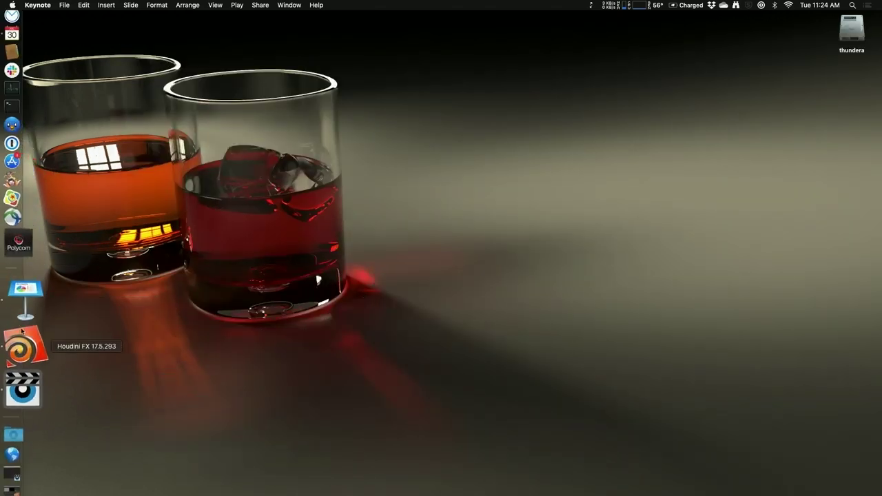
pyautogui.click(18, 341)
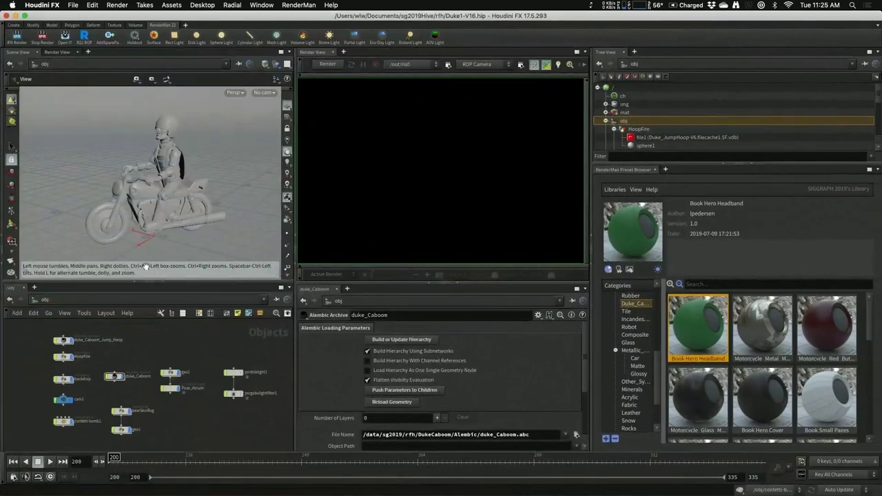
pyautogui.moveTo(3, 276)
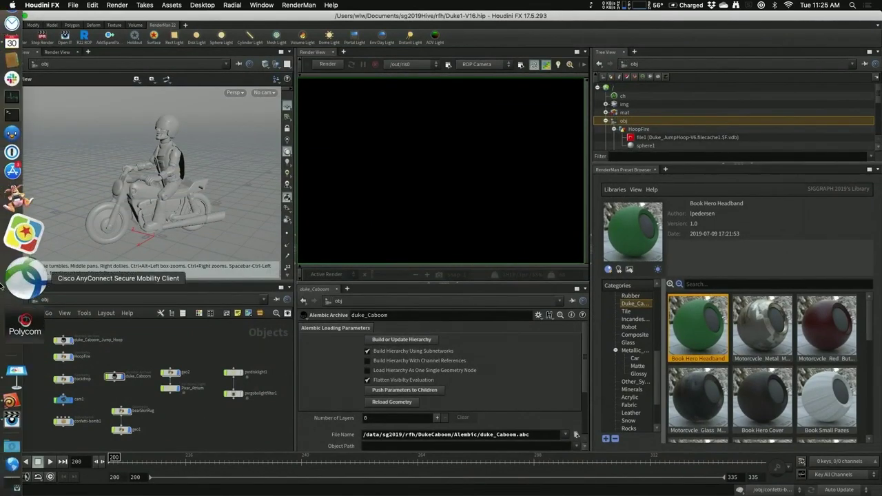
pyautogui.click(21, 355)
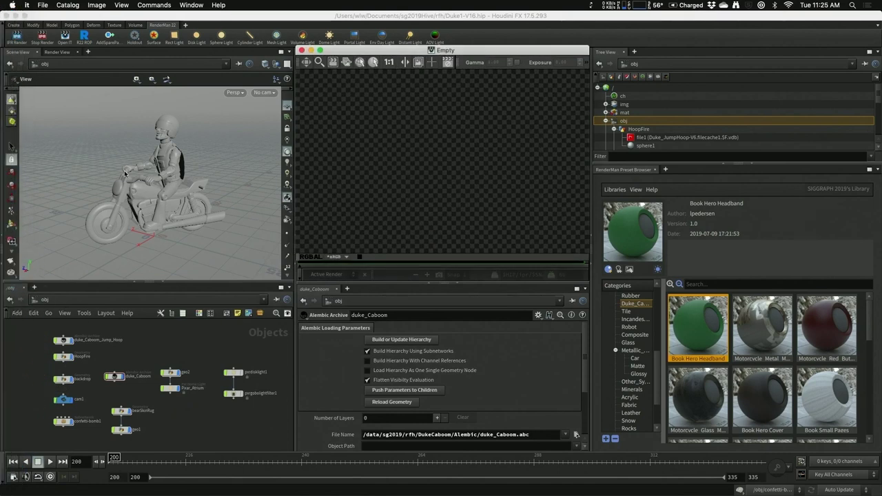
# Start an interactive IPR render and look through cam1 in the scene view.
pyautogui.click(18, 38)
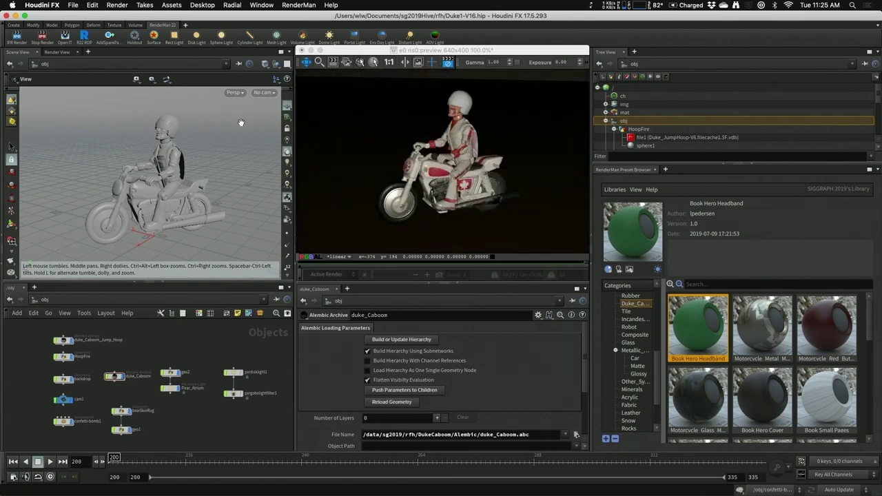
pyautogui.click(264, 93)
pyautogui.click(269, 137)
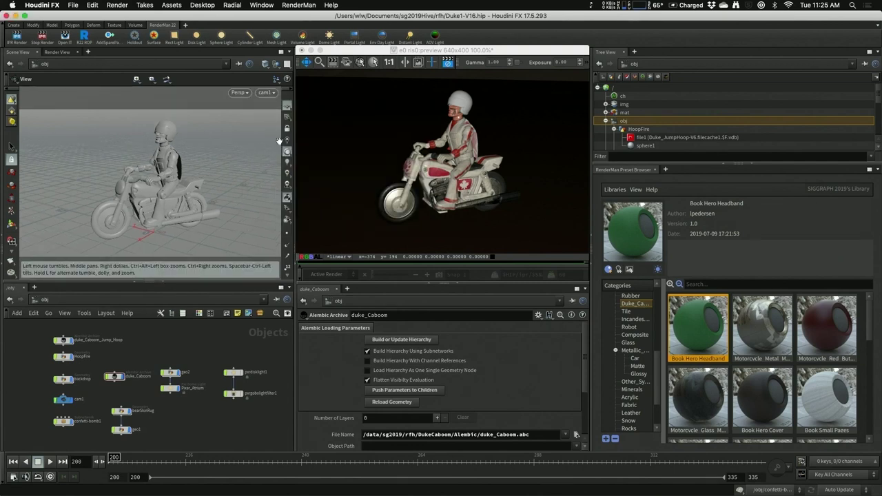
pyautogui.moveTo(139, 189); pyautogui.dragTo(186, 193)
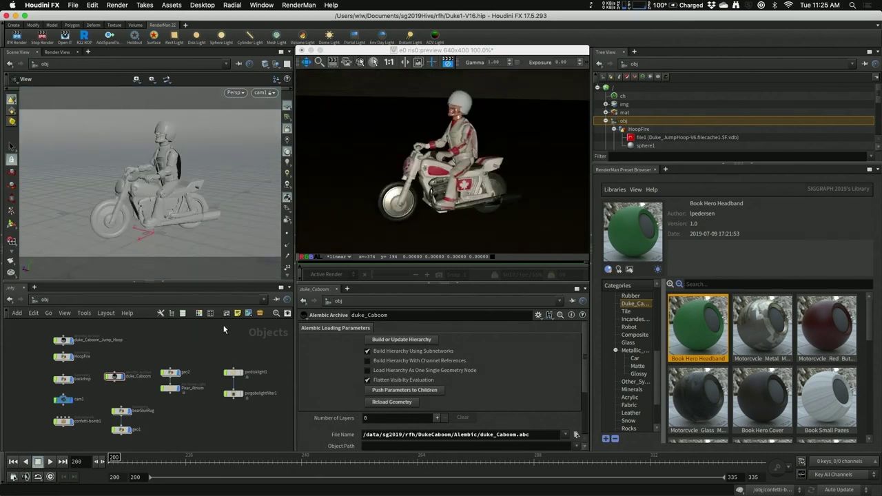
# Move the timeline to frame 274 and orbit cam1 to reframe the rider and motorcycle in the render.
pyautogui.click(452, 464)
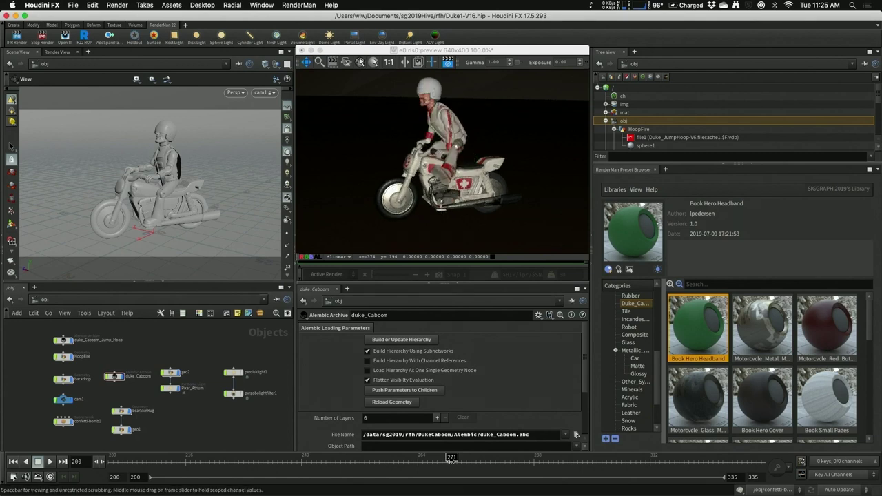
pyautogui.moveTo(465, 463); pyautogui.dragTo(467, 466)
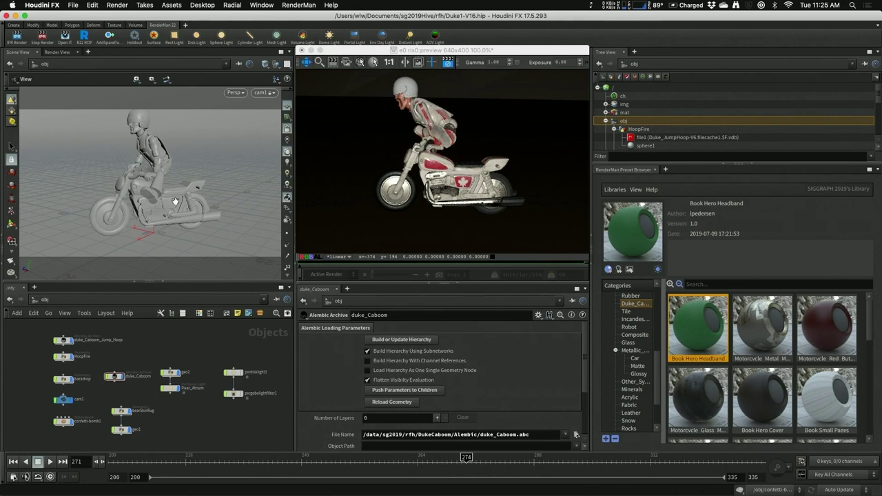
pyautogui.moveTo(175, 201); pyautogui.dragTo(156, 209)
pyautogui.scroll(-5, 156, 208)
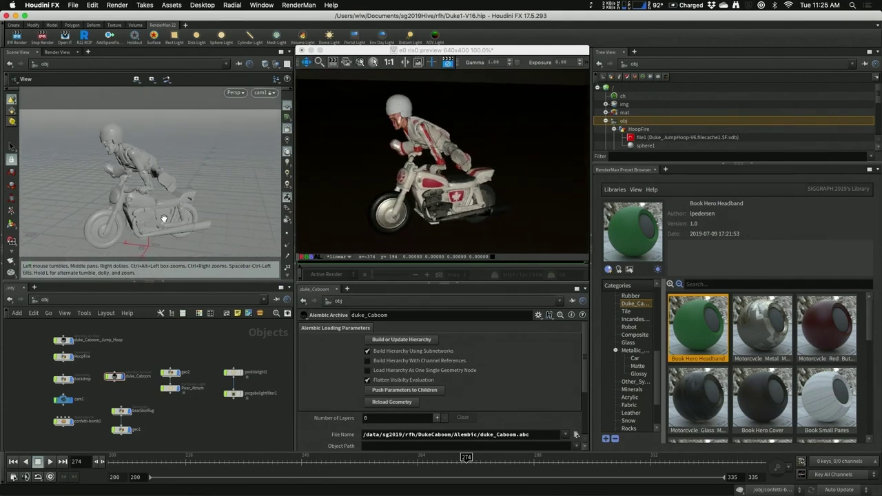
pyautogui.moveTo(164, 216); pyautogui.dragTo(168, 210)
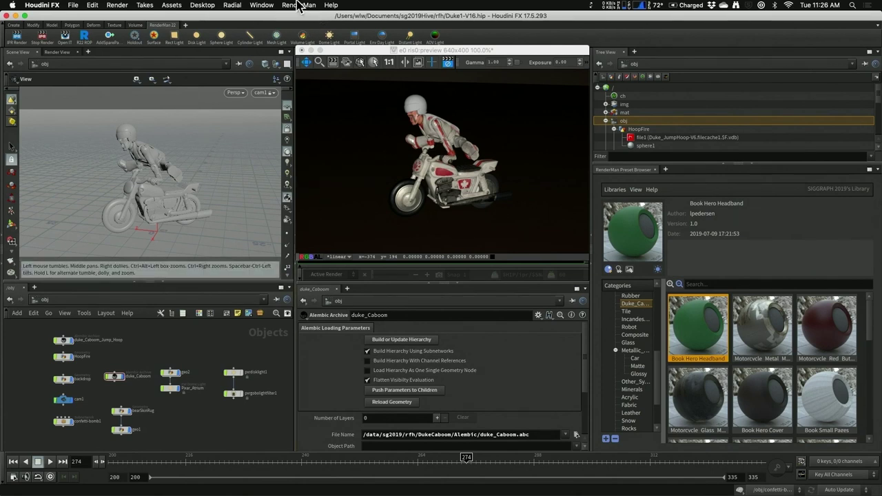
# Create a Pxr Occlusion integrator for the ris0 render node.
pyautogui.click(296, 6)
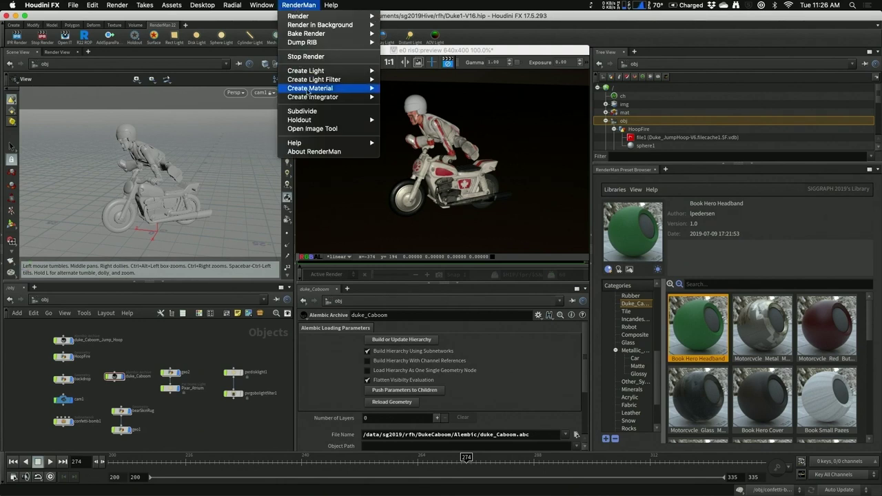
pyautogui.moveTo(331, 97)
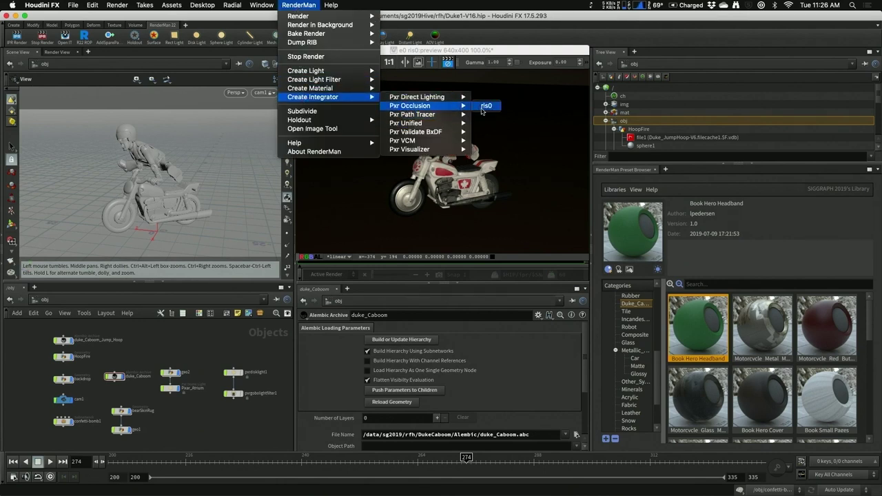
pyautogui.click(486, 106)
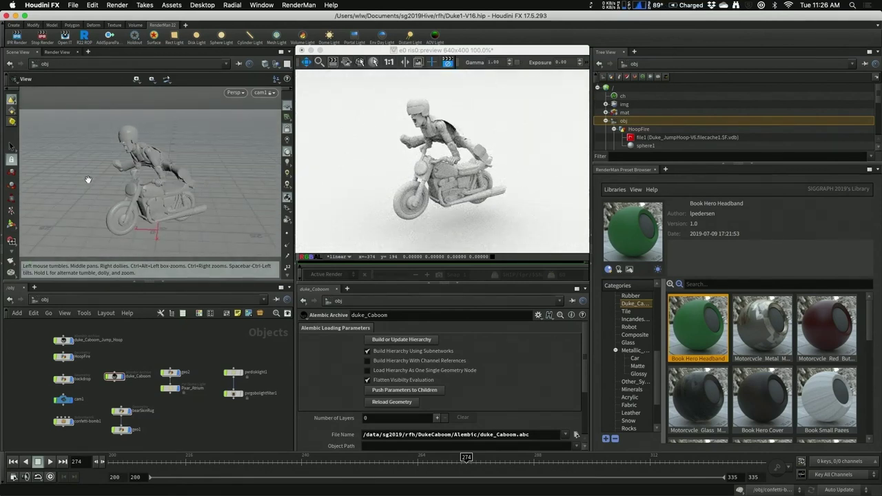
# Pick the backdrop, helmet shell, shoulder and visor directly in the rendered image to locate their nodes.
pyautogui.click(371, 62)
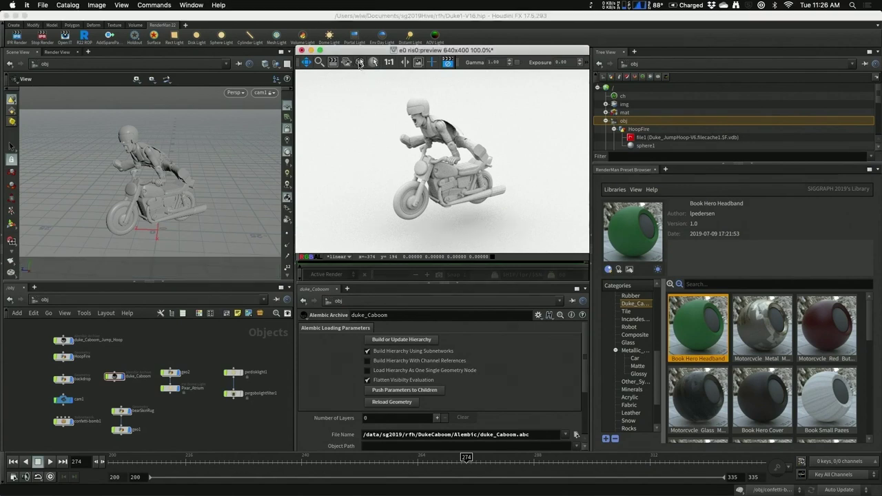
pyautogui.click(351, 136)
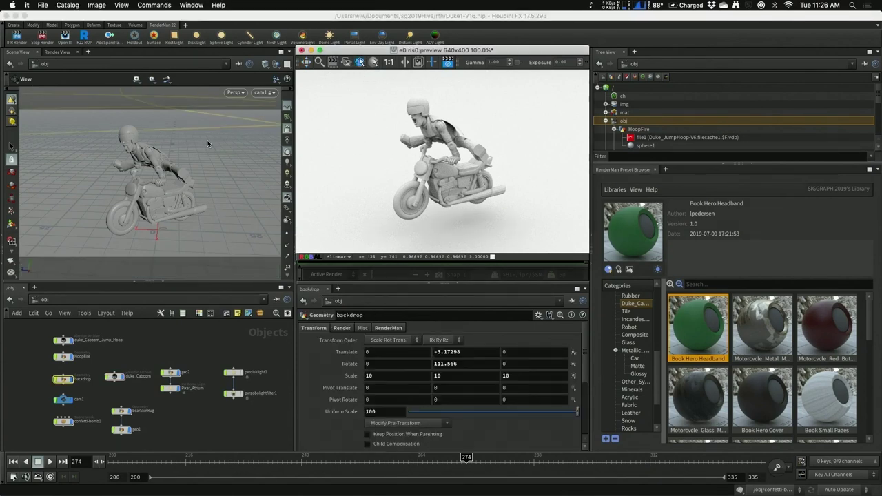
pyautogui.click(414, 115)
pyautogui.click(425, 107)
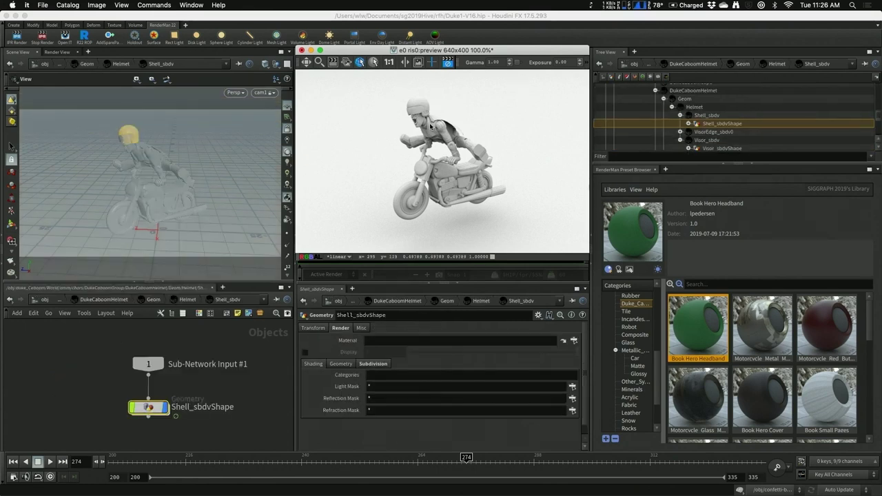
pyautogui.click(434, 137)
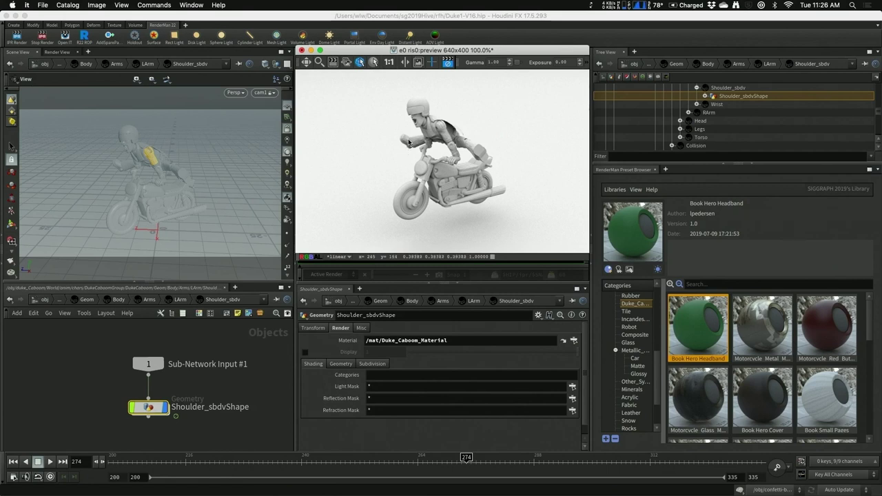
pyautogui.click(411, 144)
pyautogui.click(415, 110)
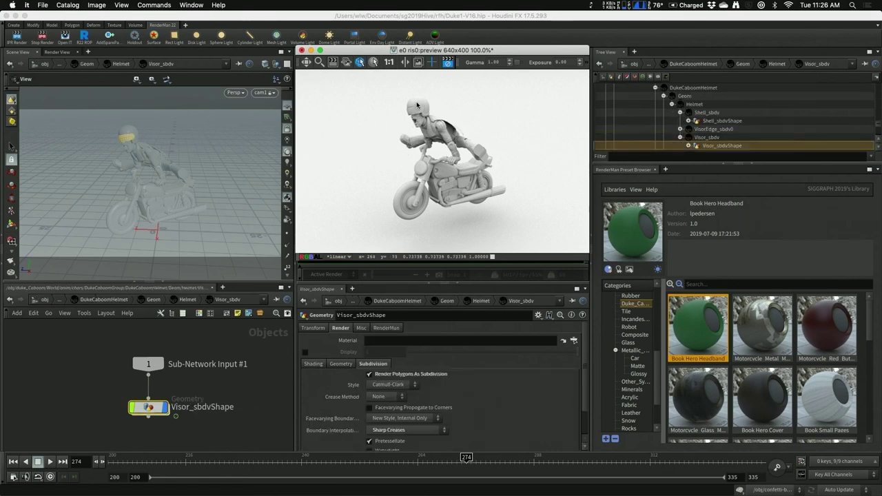
# Select the backdrop, go to frame 202 and set the backdrop's Y translation to 0.
pyautogui.click(359, 124)
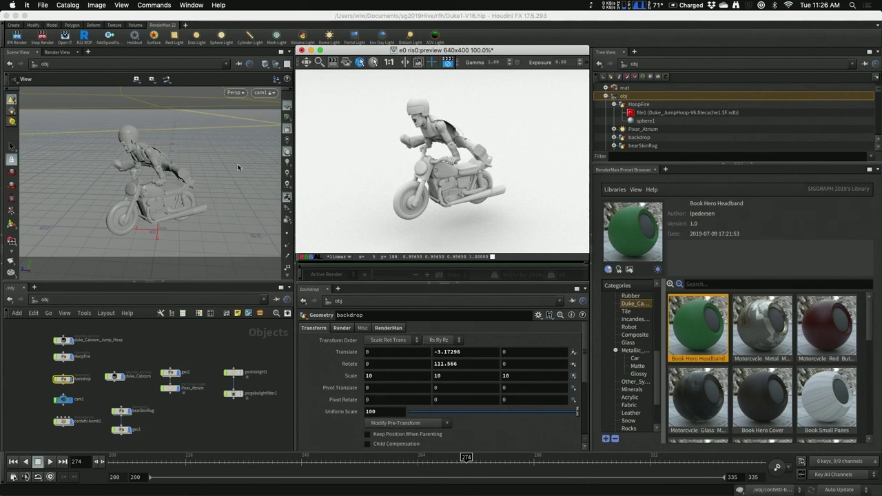
pyautogui.click(119, 464)
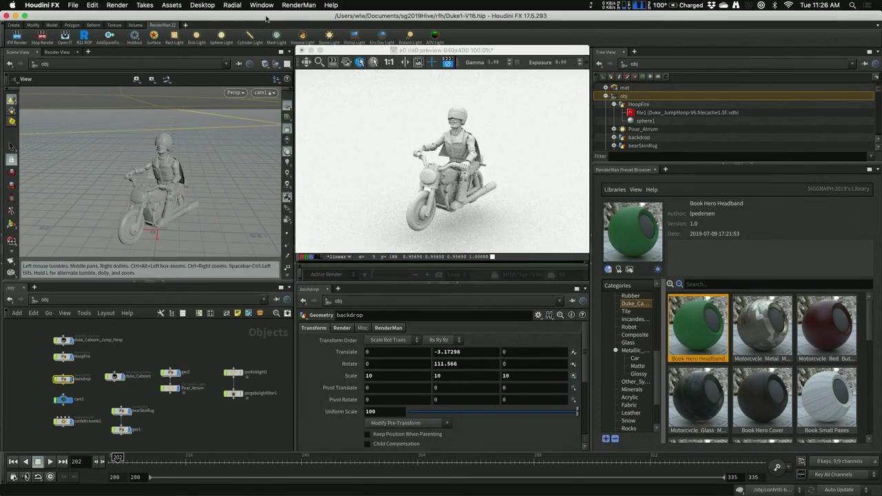
pyautogui.press('t')
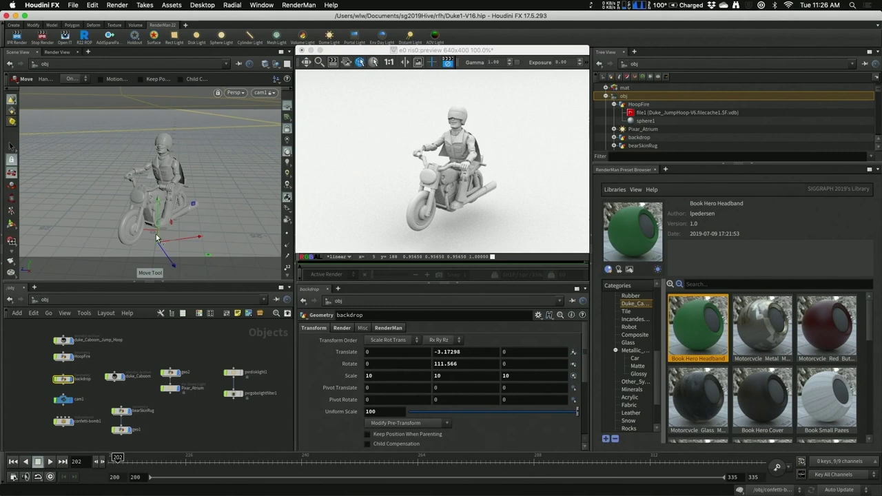
pyautogui.moveTo(157, 236)
pyautogui.mouseDown()
pyautogui.moveTo(158, 200)
pyautogui.moveTo(151, 219)
pyautogui.mouseUp()
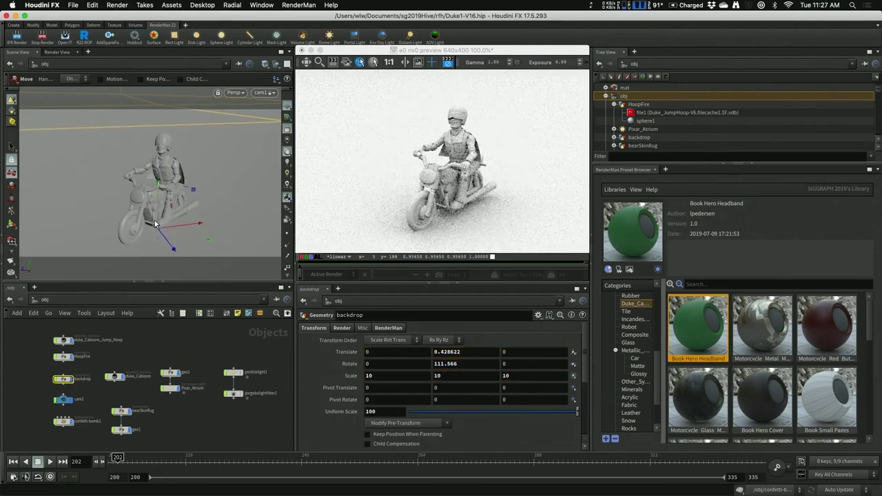
pyautogui.click(467, 352)
pyautogui.write('0')
pyautogui.press('Return')
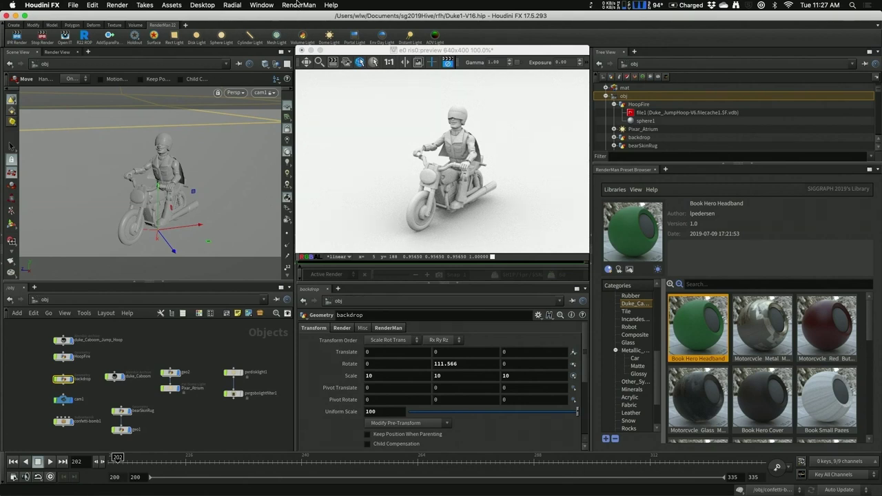
# Set the integrator of the ris0 render node to /shop/risnet1/pxrpathtracer1 and close its settings window.
pyautogui.click(298, 5)
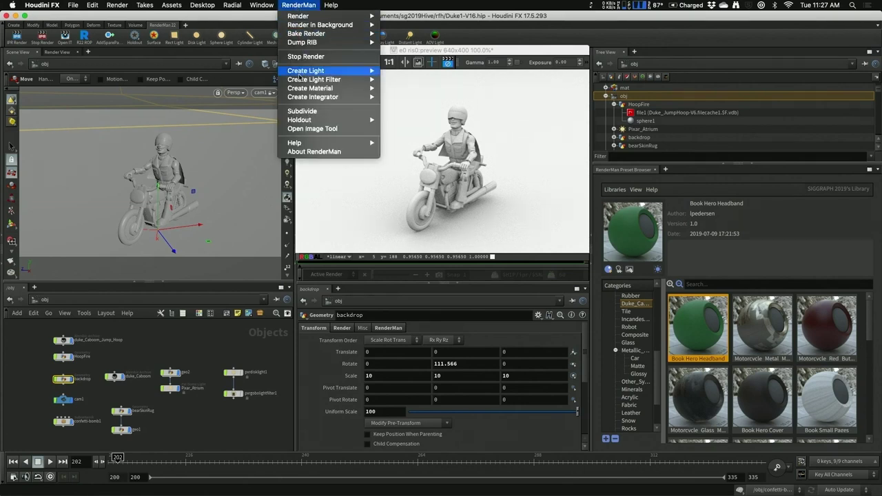
pyautogui.click(204, 129)
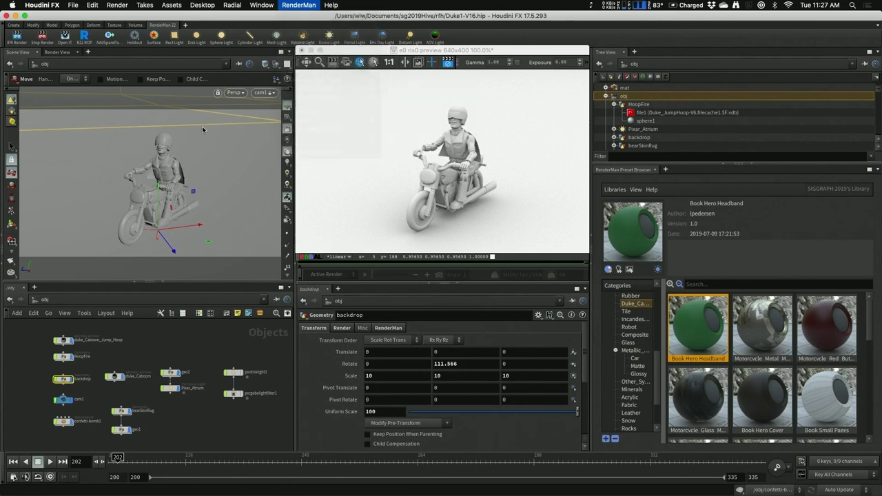
pyautogui.click(119, 5)
pyautogui.moveTo(176, 25)
pyautogui.click(214, 25)
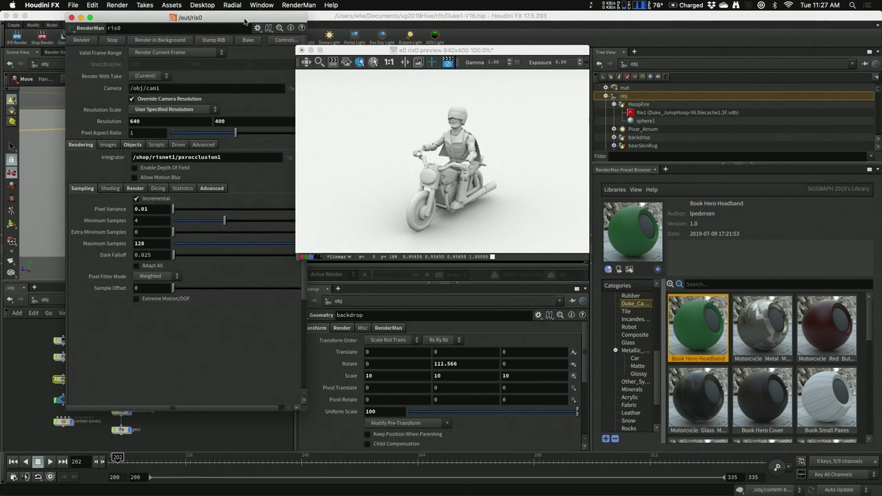
pyautogui.moveTo(245, 21); pyautogui.dragTo(221, 25)
pyautogui.click(266, 162)
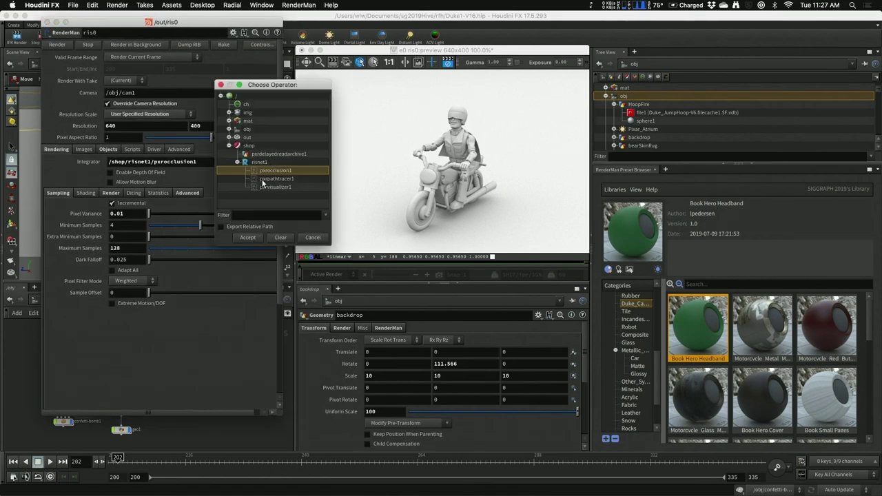
pyautogui.click(266, 179)
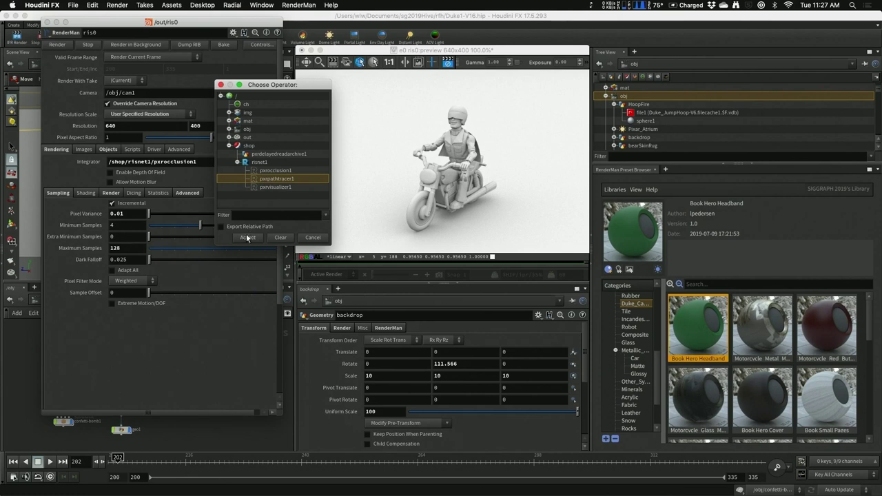
pyautogui.click(247, 237)
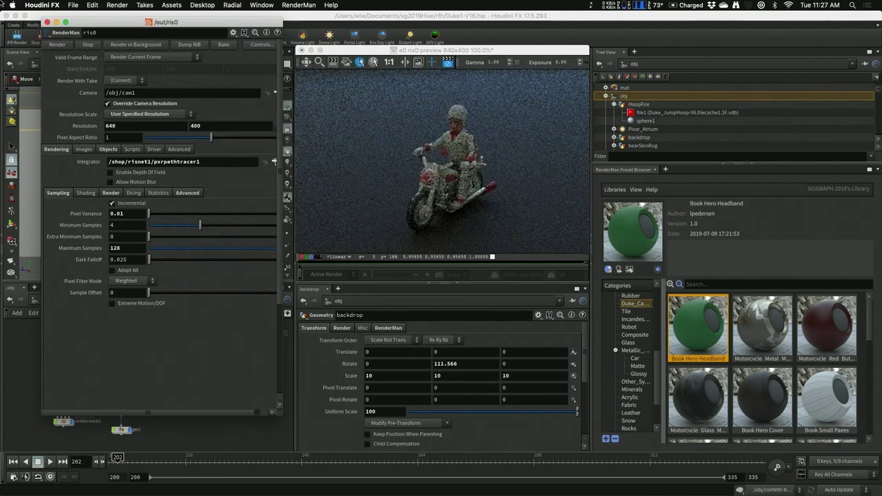
pyautogui.click(46, 23)
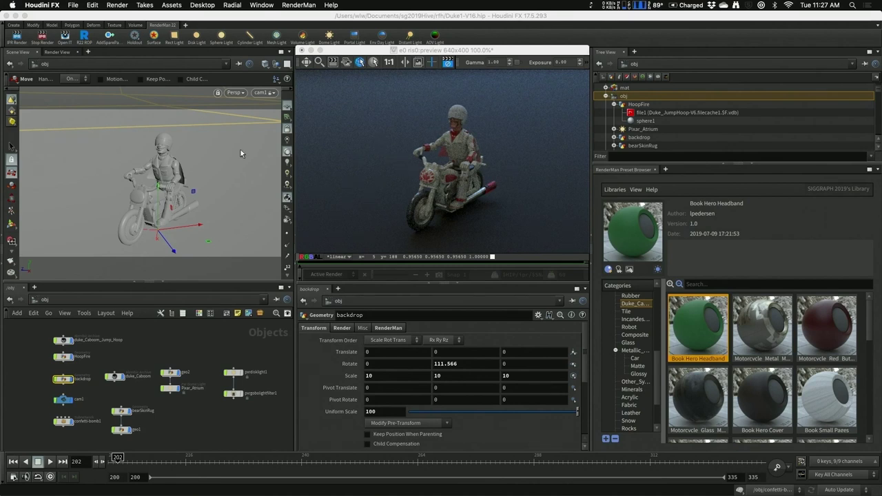
# Orbit cam1 to a more frontal view of the motorcycle and show the backdrop's RenderMan attributes.
pyautogui.press('Escape')
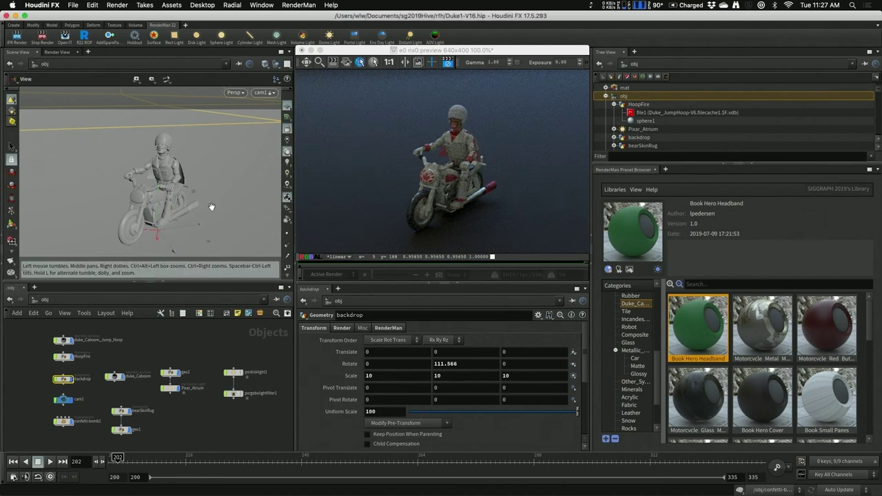
pyautogui.moveTo(211, 203); pyautogui.dragTo(228, 192)
pyautogui.press('t')
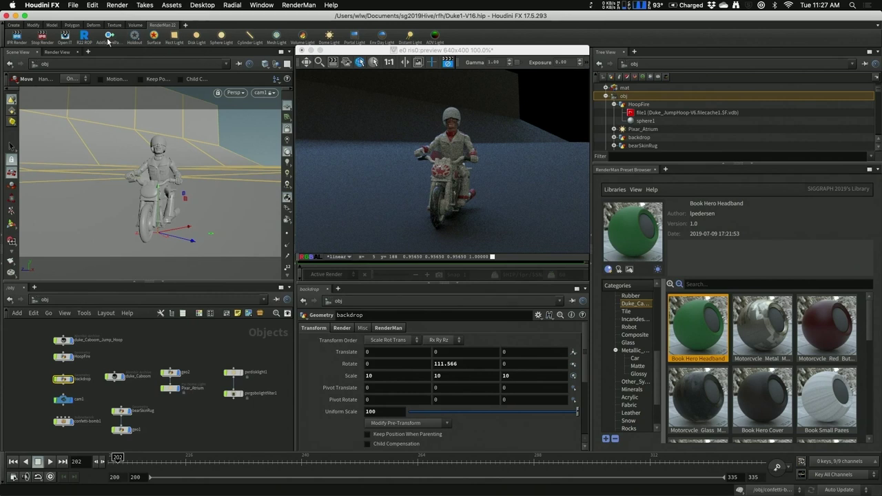
pyautogui.click(385, 327)
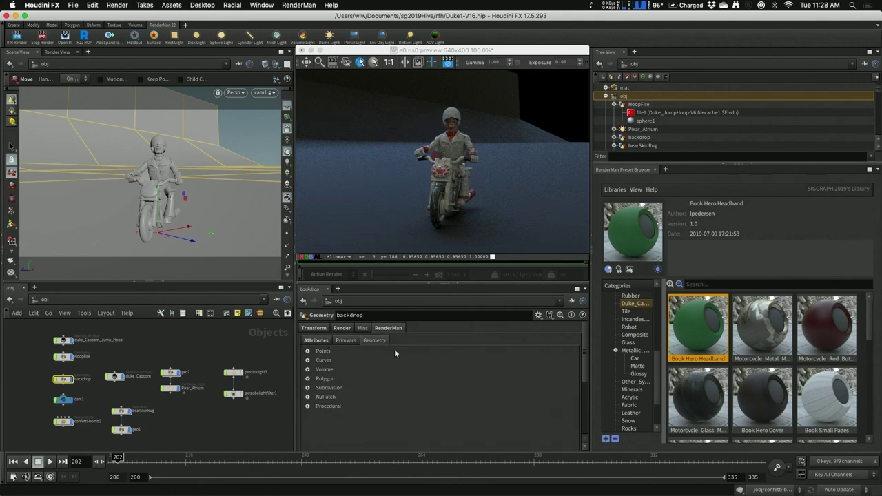
# Turn on rendering polygons as subdivision for the backdrop and orbit cam1 to a three-quarter side view of the motorcycle.
pyautogui.click(345, 341)
pyautogui.click(316, 340)
pyautogui.click(308, 388)
pyautogui.click(378, 400)
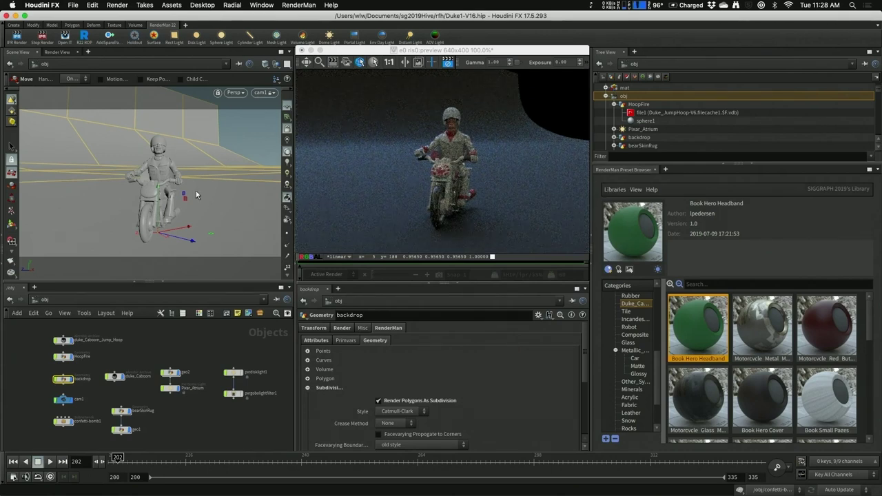
pyautogui.keyDown('alt'); pyautogui.moveTo(198, 190); pyautogui.dragTo(173, 195); pyautogui.keyUp('alt')
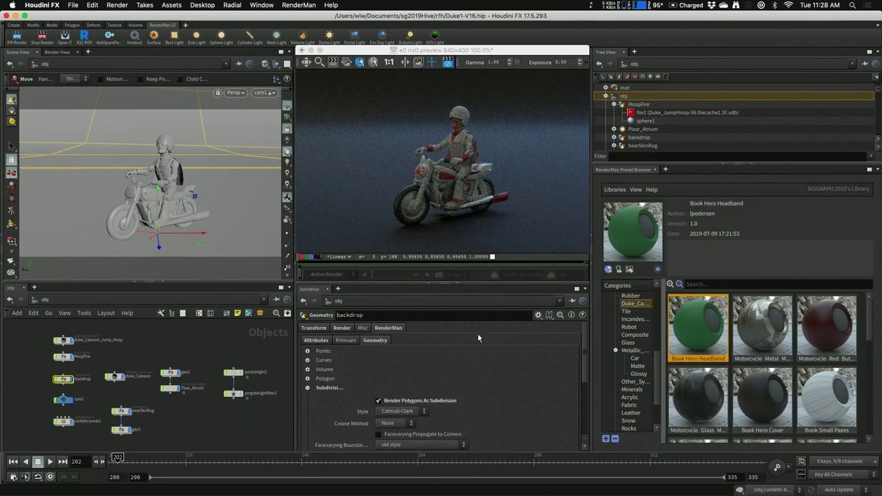
pyautogui.click(538, 315)
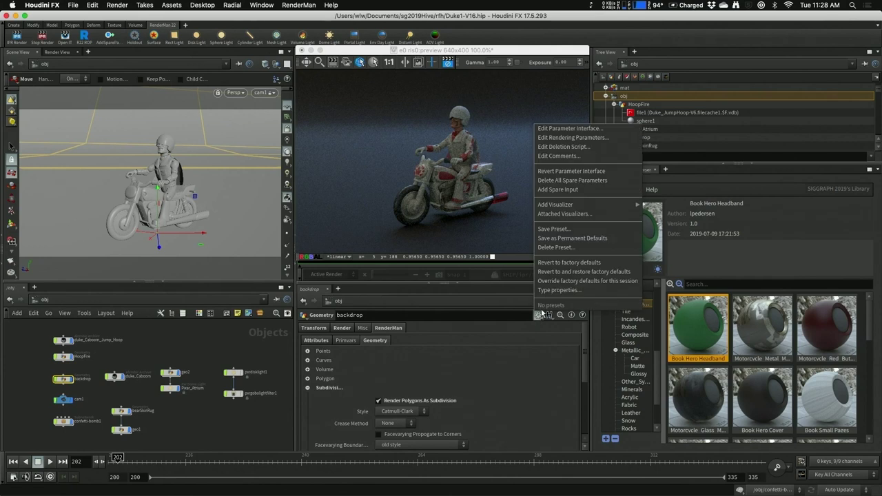
pyautogui.click(500, 378)
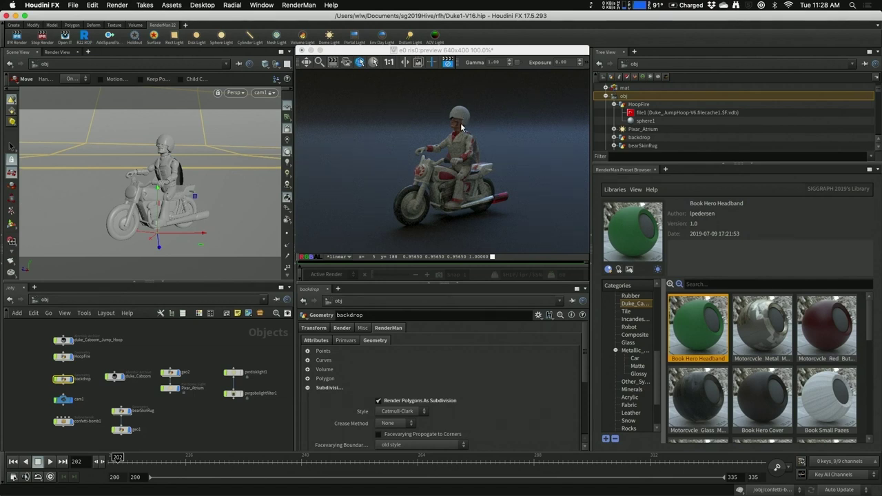
# Select the rider's helmet visor and frame it closely in the cam1 view.
pyautogui.click(163, 143)
pyautogui.press('t')
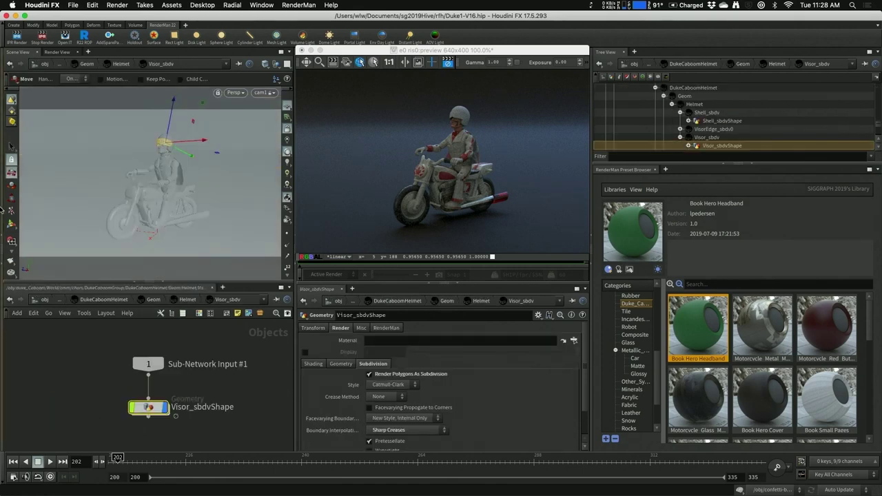
pyautogui.scroll(-3, 11, 220)
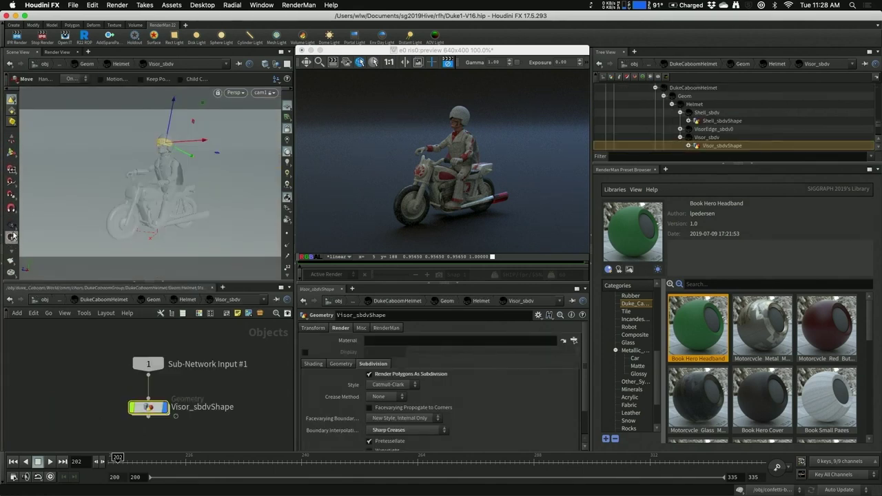
pyautogui.click(13, 236)
pyautogui.press('g')
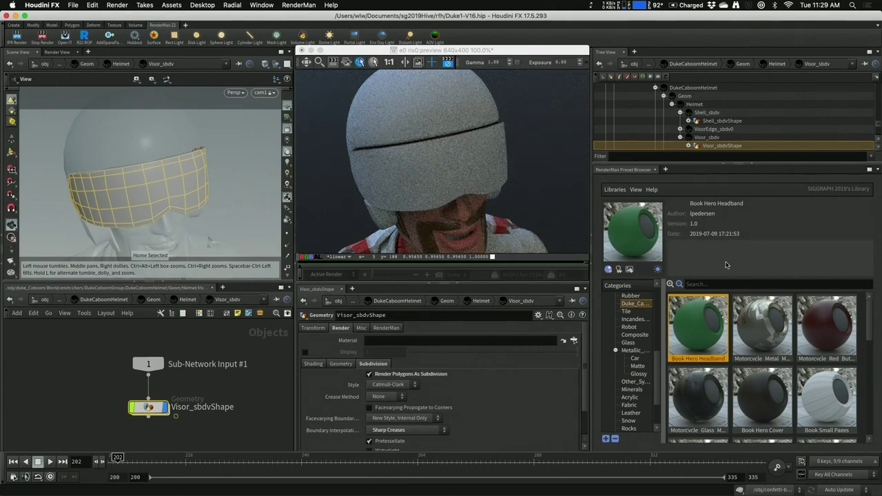
# Browse the Stinson Beach environment maps and the light rigs in the RenderMan preset library.
pyautogui.scroll(6, 626, 333)
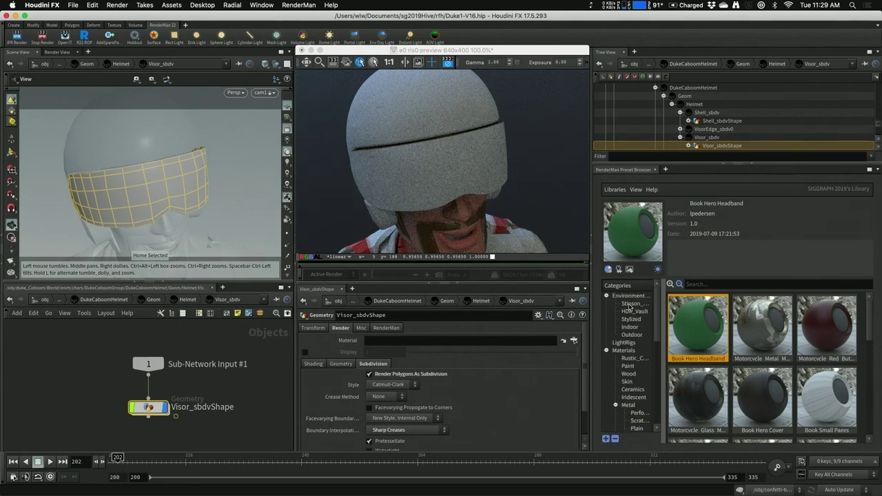
pyautogui.click(629, 305)
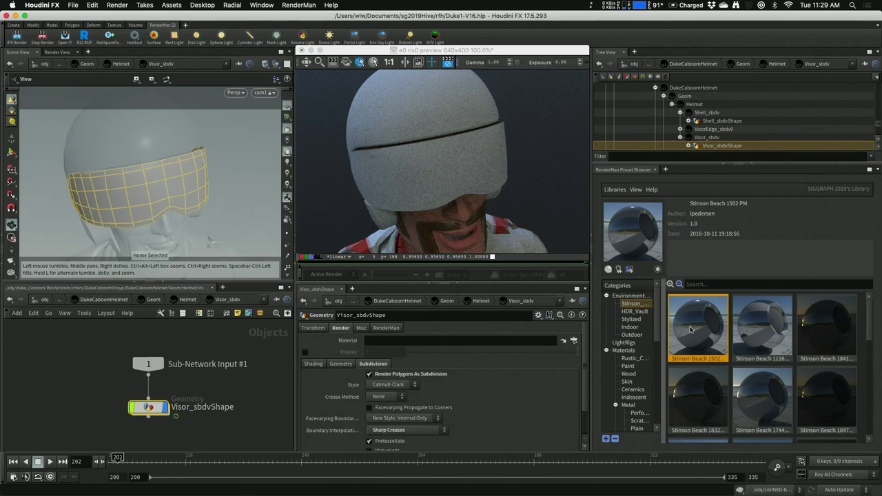
pyautogui.moveTo(869, 320); pyautogui.dragTo(867, 363)
pyautogui.scroll(2, 861, 372)
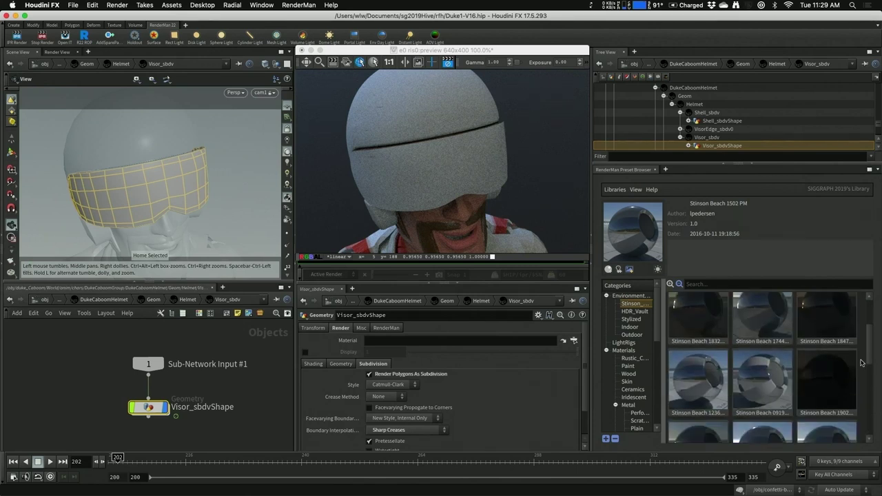
pyautogui.scroll(3, 860, 378)
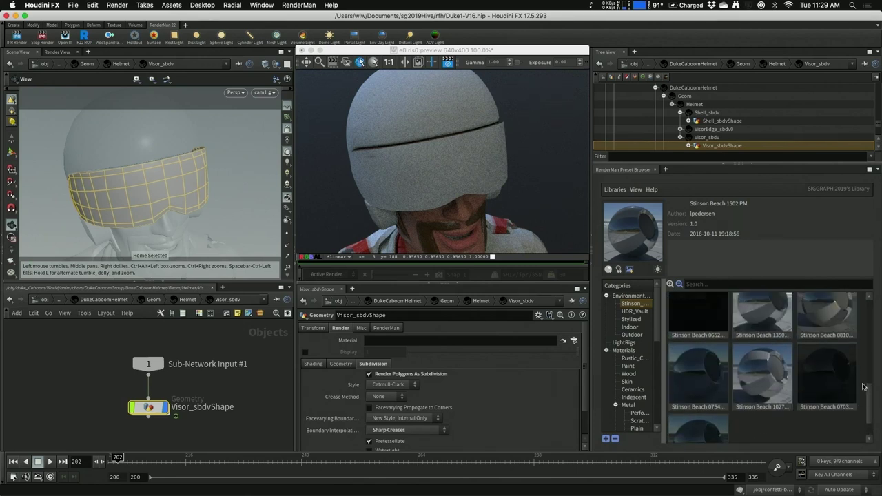
pyautogui.click(623, 343)
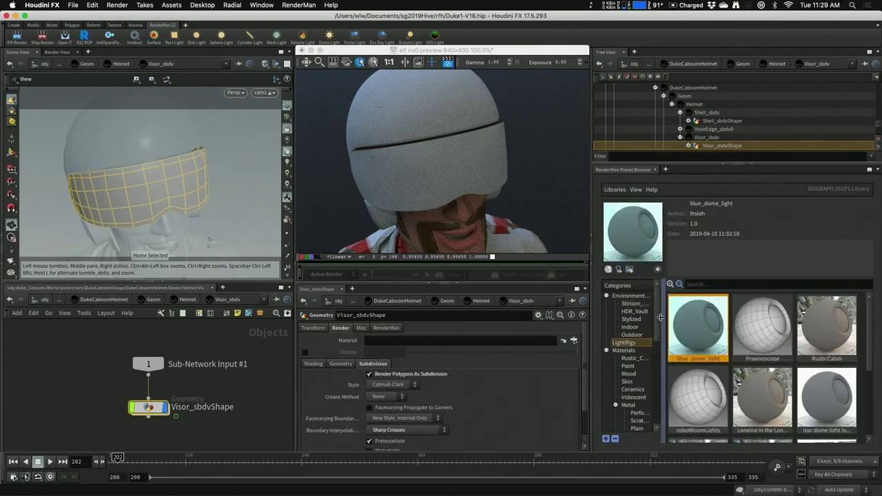
# Find Visor_Material among the Duke Caboom material presets and assign it to the selected visor.
pyautogui.moveTo(657, 314); pyautogui.dragTo(654, 330)
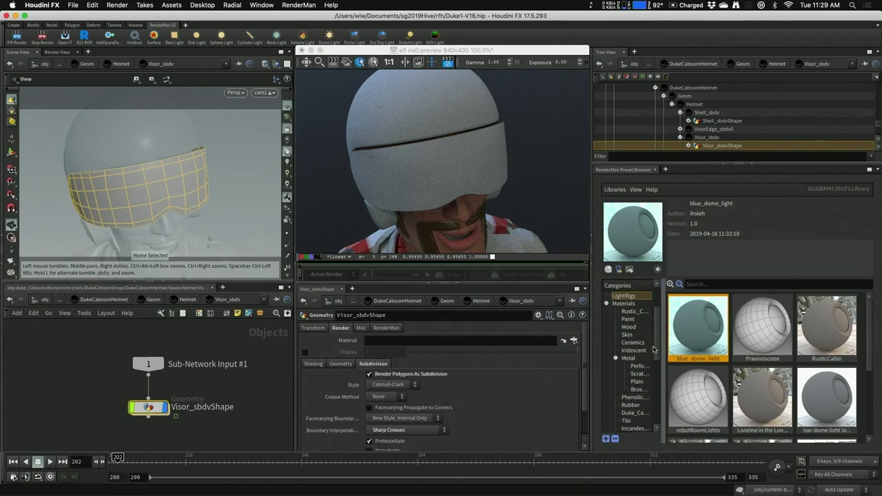
pyautogui.click(633, 412)
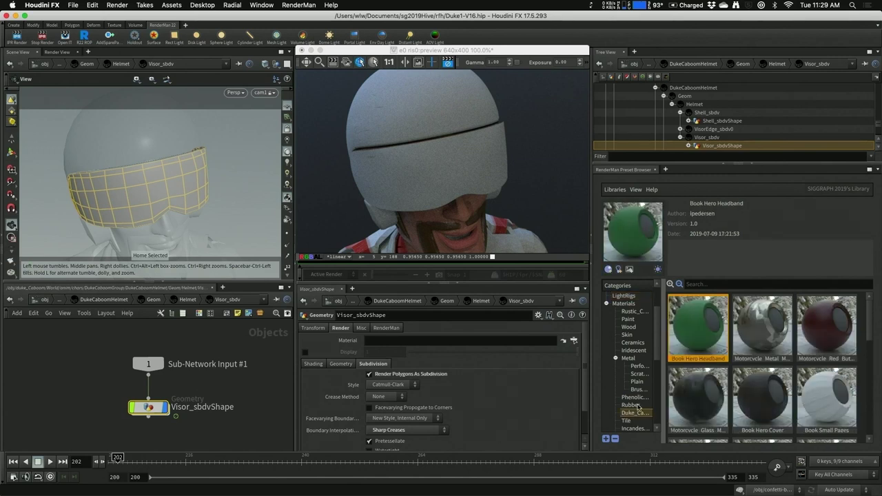
pyautogui.moveTo(868, 332); pyautogui.dragTo(869, 390)
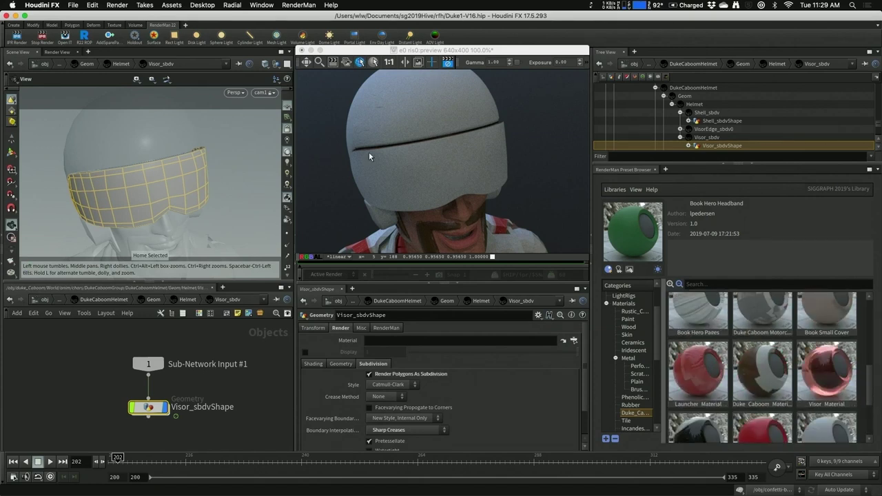
pyautogui.rightClick(824, 381)
pyautogui.click(824, 381)
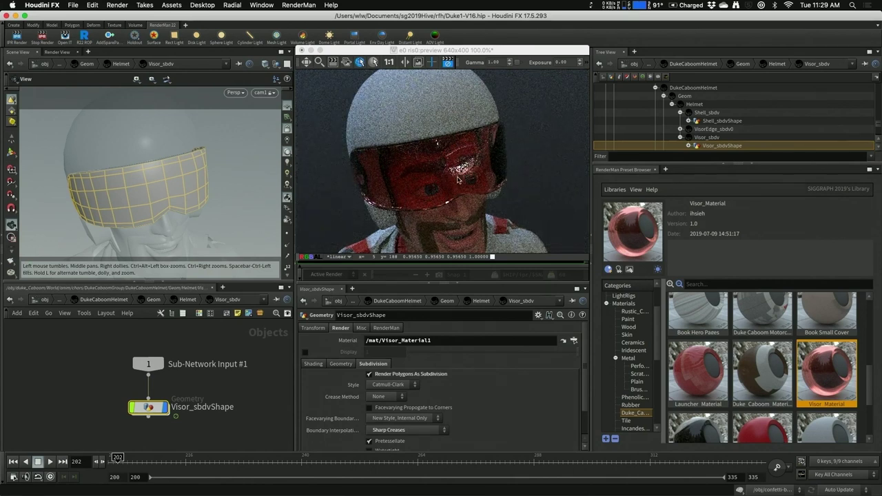
# Select the helmet shell in the rendered image and assign the Helmet_Material preset to it.
pyautogui.scroll(4, 837, 378)
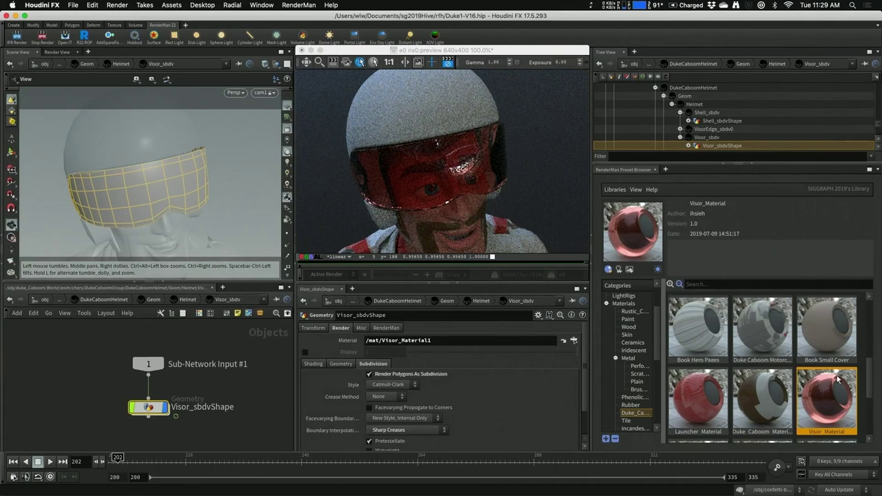
pyautogui.click(446, 104)
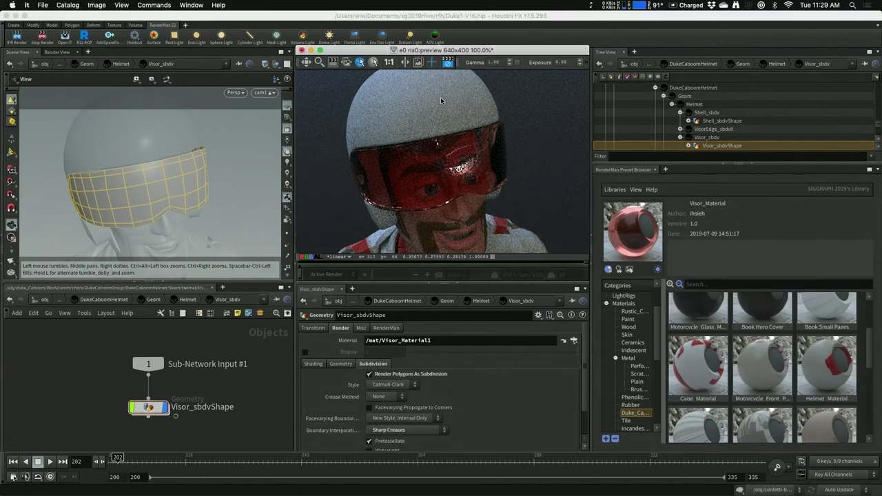
pyautogui.click(817, 366)
pyautogui.rightClick(817, 367)
pyautogui.click(820, 370)
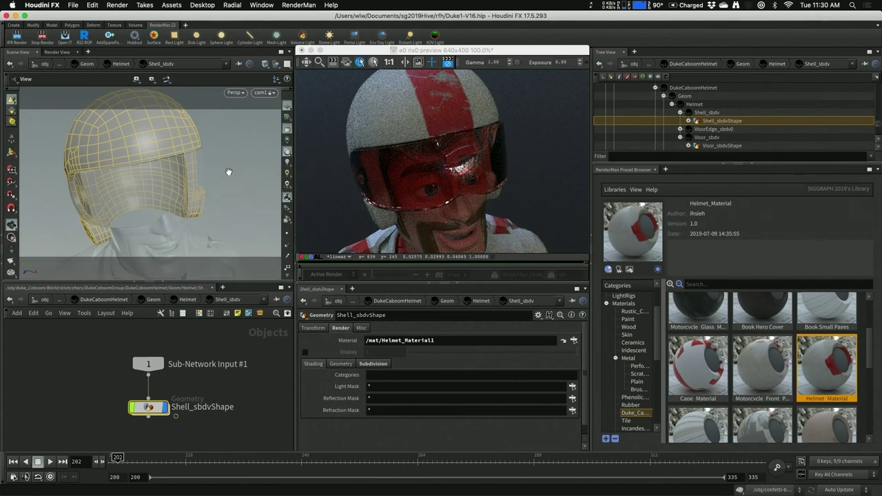
# Open the helmet shell's material network and show the glass parameters of duke_Caboom_Helmet_Material.
pyautogui.click(564, 342)
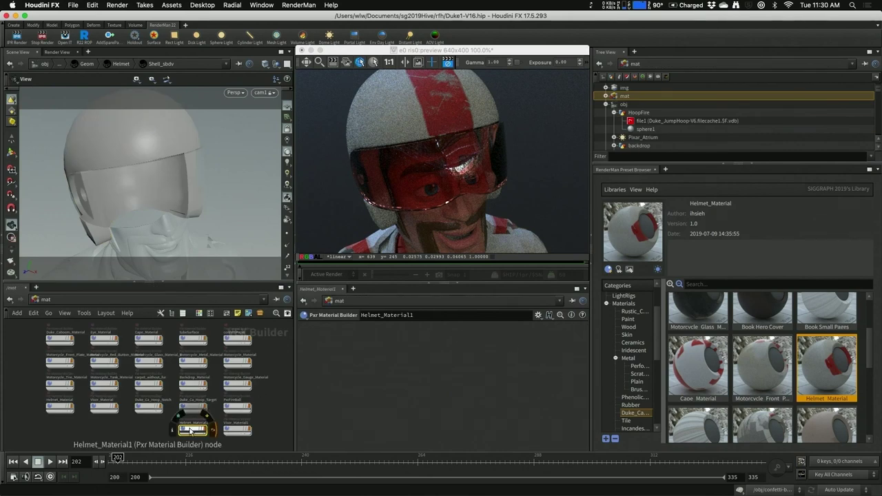
pyautogui.doubleClick(190, 428)
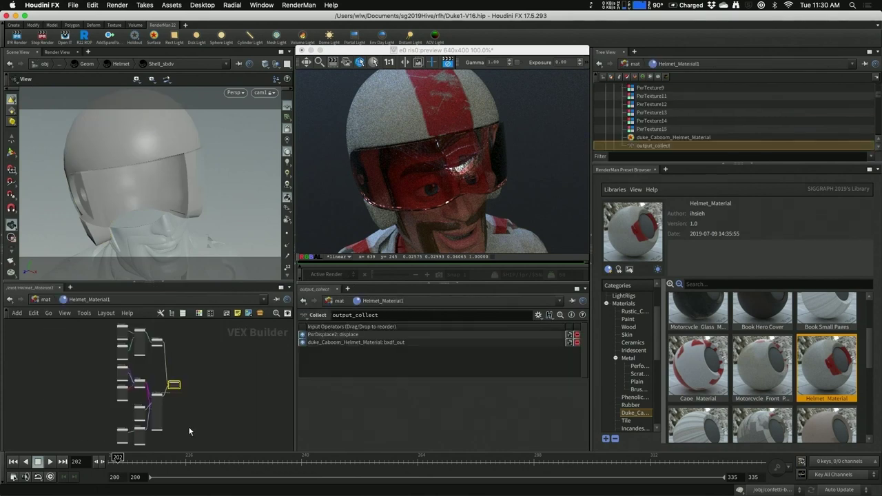
pyautogui.click(155, 400)
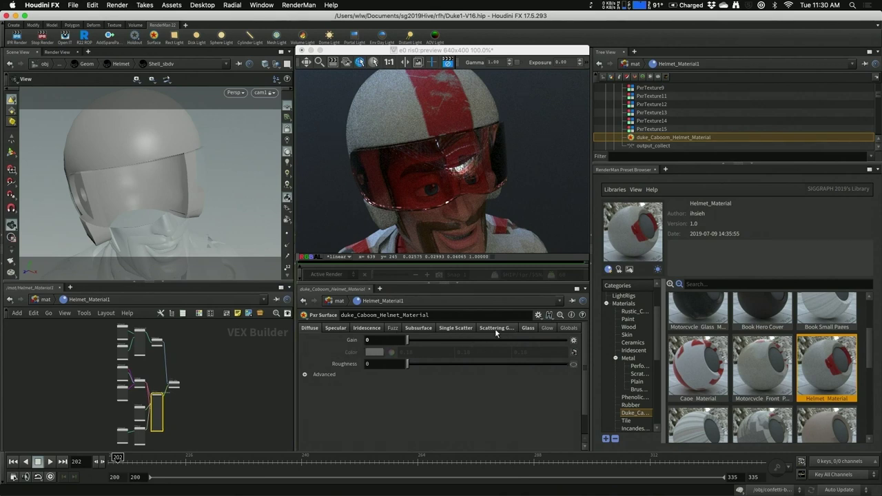
pyautogui.click(528, 329)
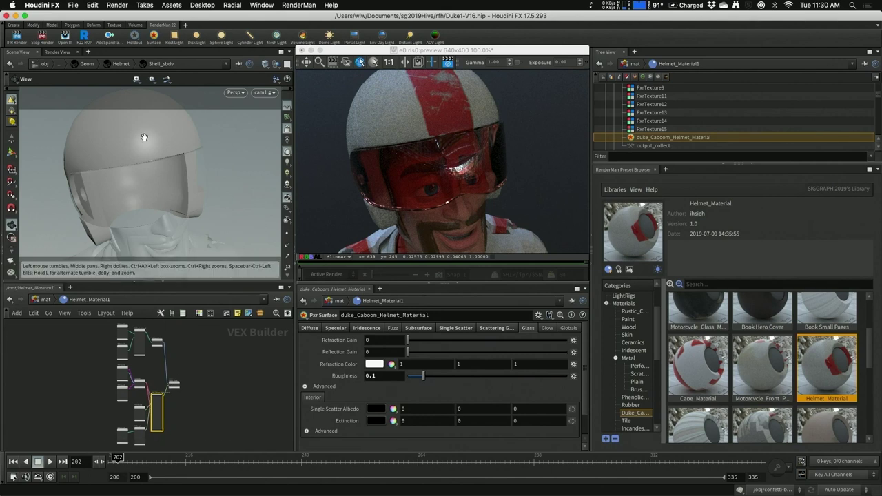
# Open the visor's material network and set the glass refraction color of duke_Caboom_Visor_Material to pure green (0, 1, 0).
pyautogui.click(423, 180)
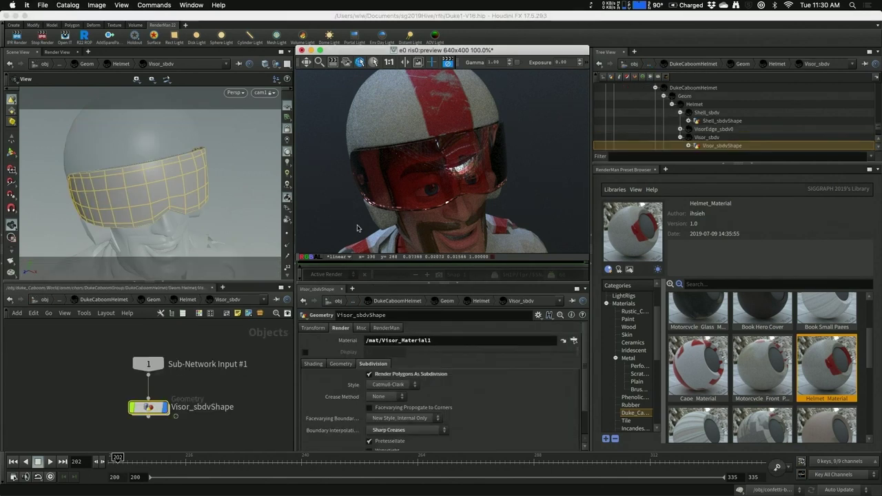
pyautogui.click(562, 341)
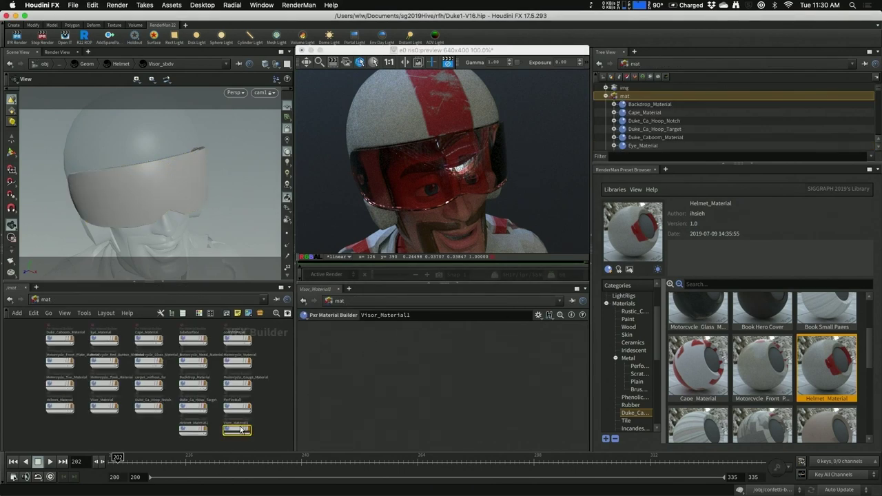
pyautogui.doubleClick(240, 429)
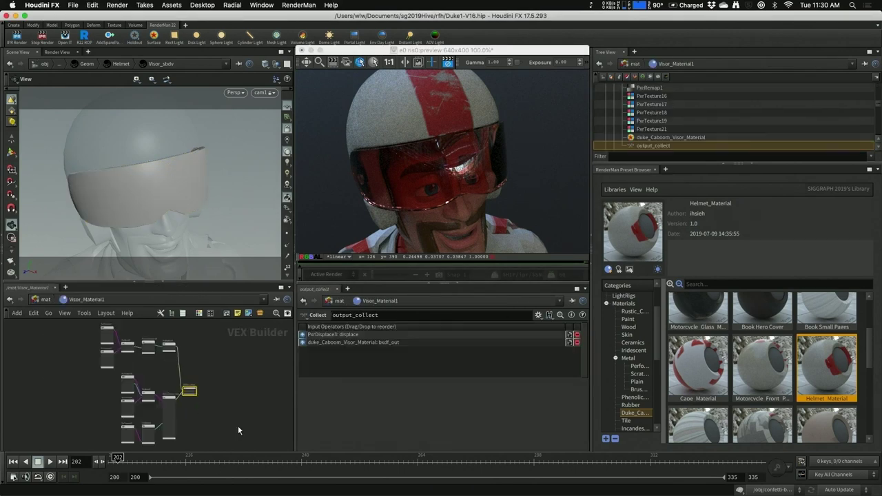
pyautogui.click(168, 419)
pyautogui.click(528, 329)
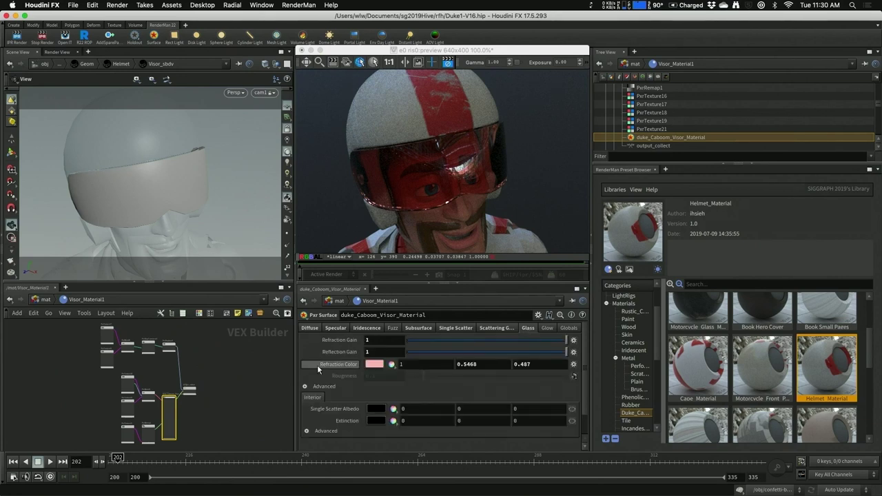
pyautogui.click(375, 364)
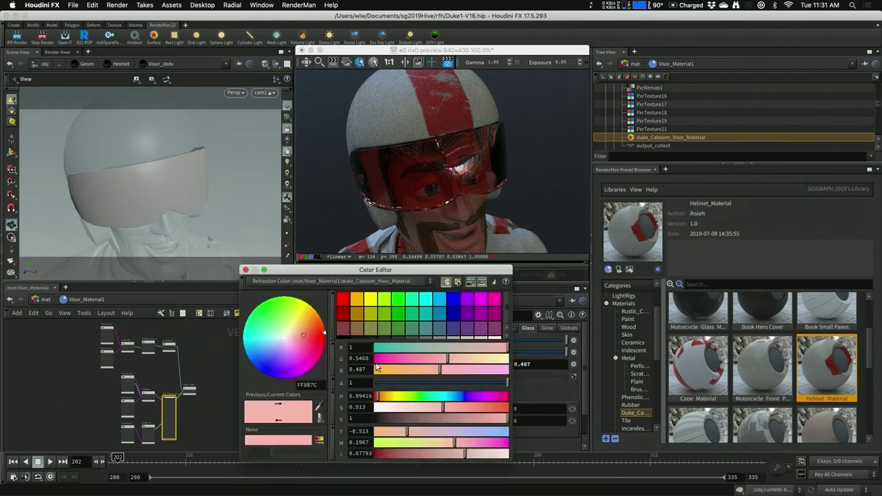
pyautogui.click(397, 300)
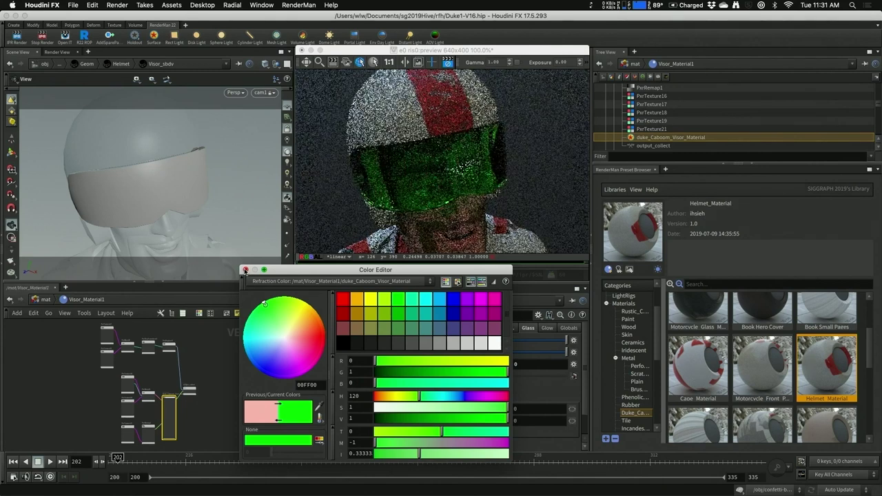
pyautogui.click(245, 270)
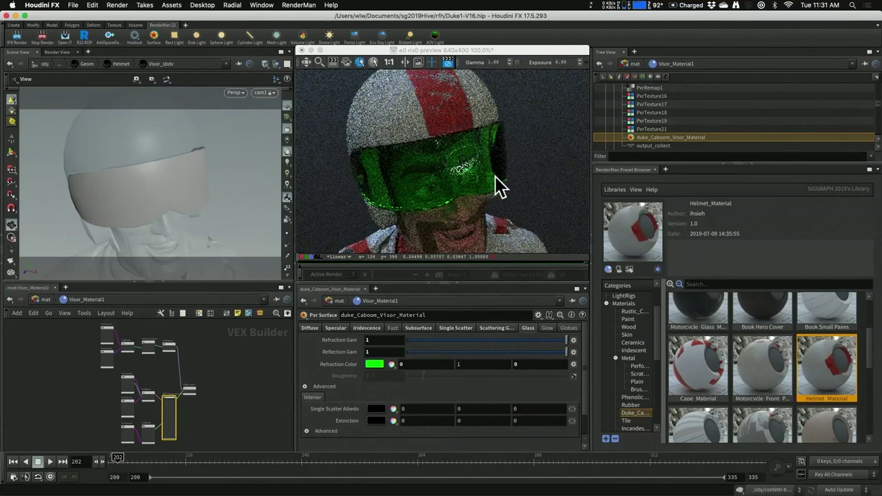
# Draw a crop region around the visor in the render window and move it slightly up over the visor.
pyautogui.click(333, 62)
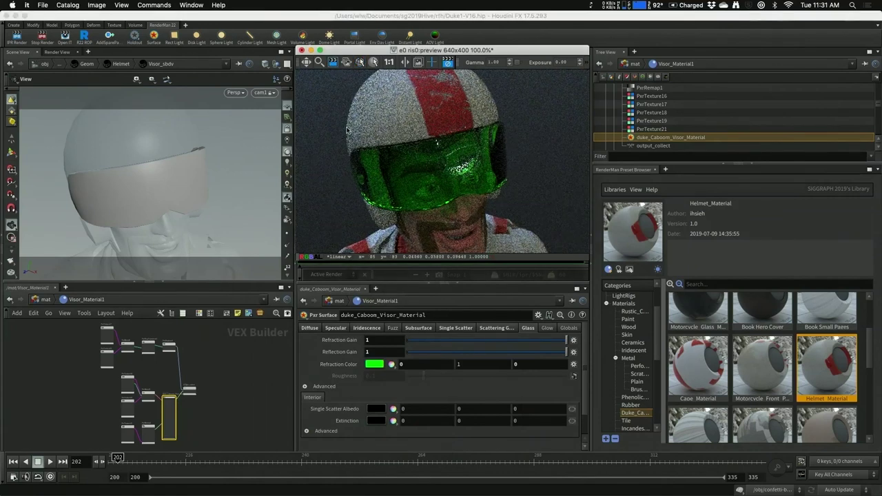
pyautogui.moveTo(348, 134); pyautogui.dragTo(539, 223)
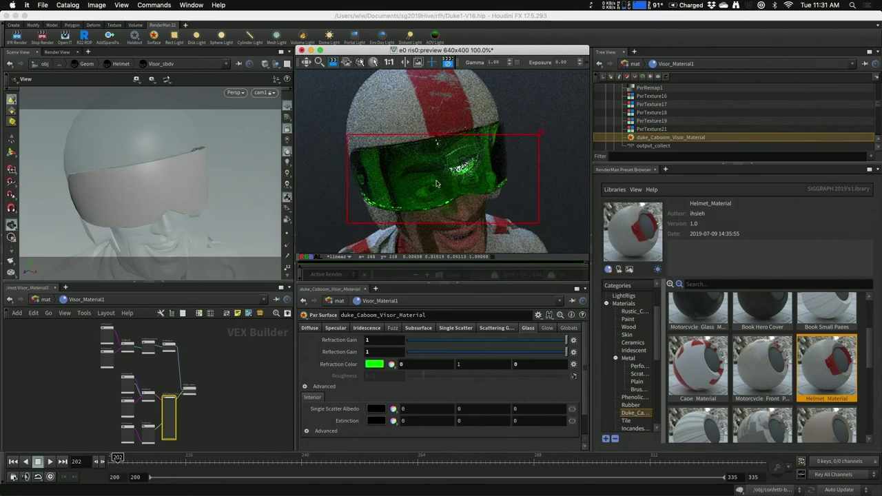
pyautogui.click(95, 5)
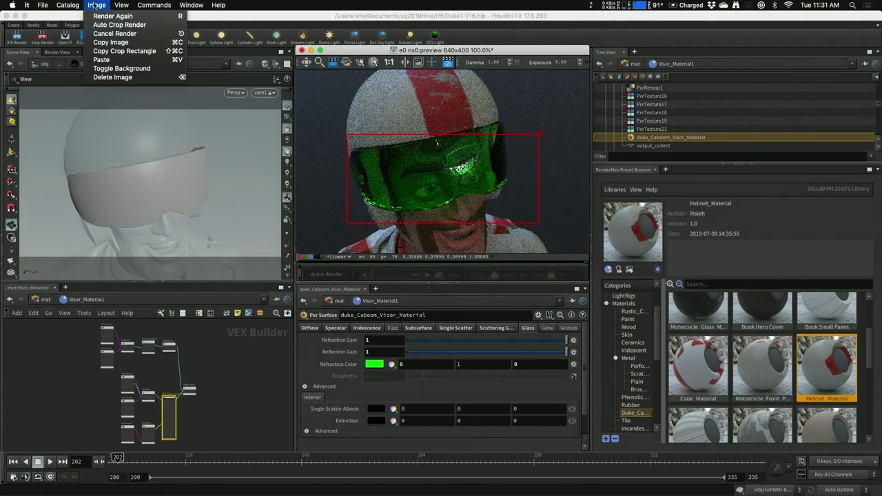
pyautogui.press('Escape')
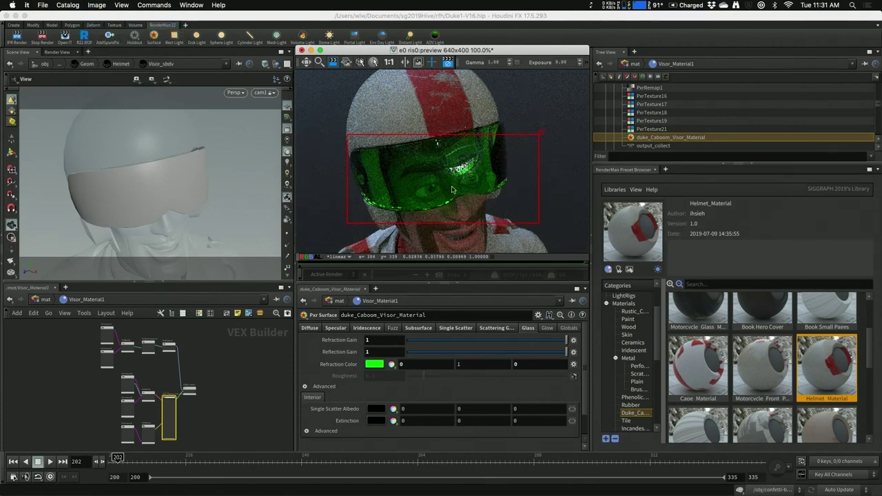
pyautogui.moveTo(390, 188); pyautogui.dragTo(390, 178)
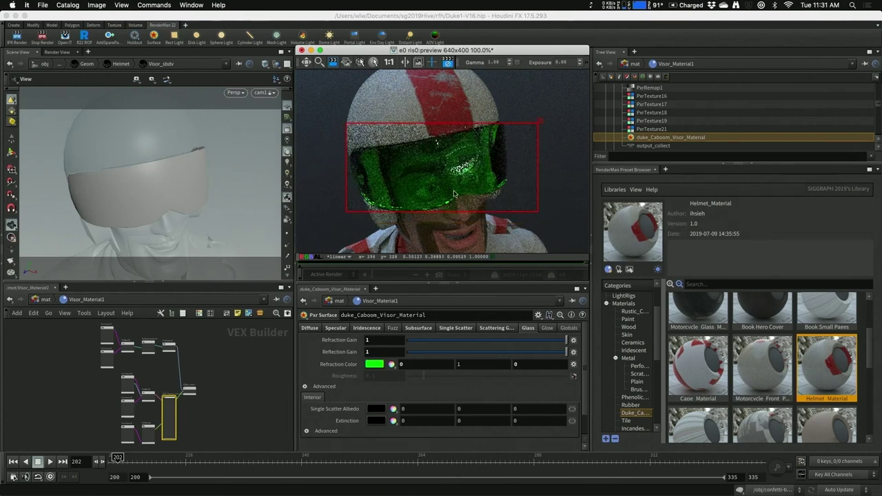
# Set the visor's glass refraction color to cyan and reduce its saturation to a pale cyan (0.806, 1, 1).
pyautogui.click(373, 368)
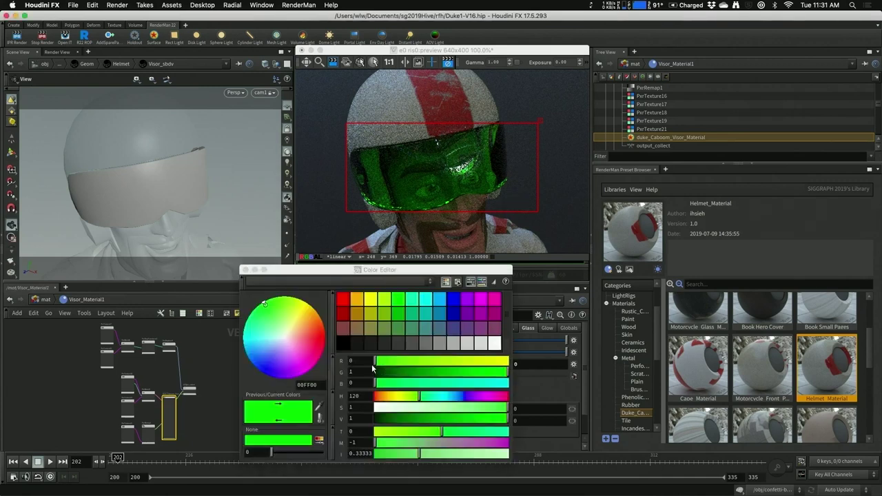
pyautogui.click(425, 300)
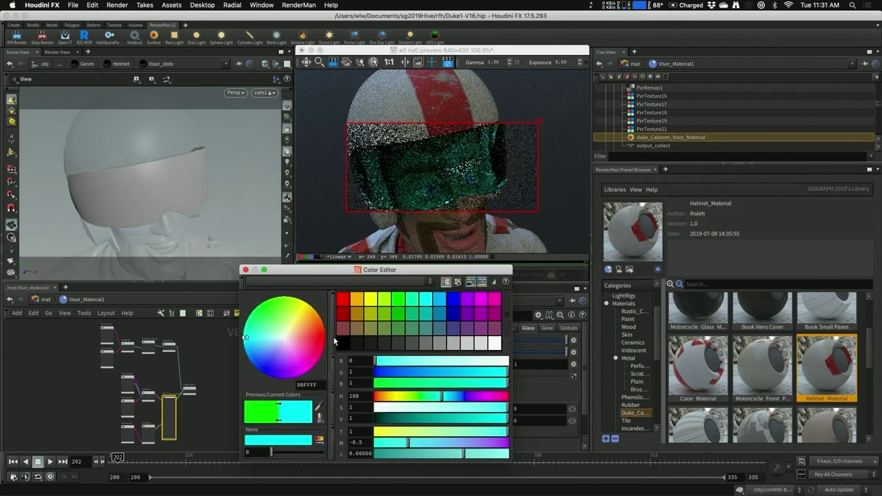
pyautogui.click(401, 412)
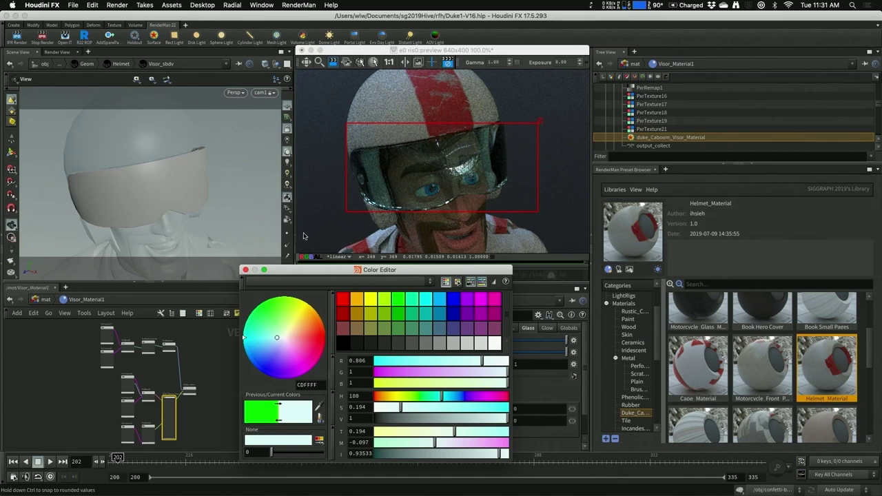
pyautogui.click(246, 271)
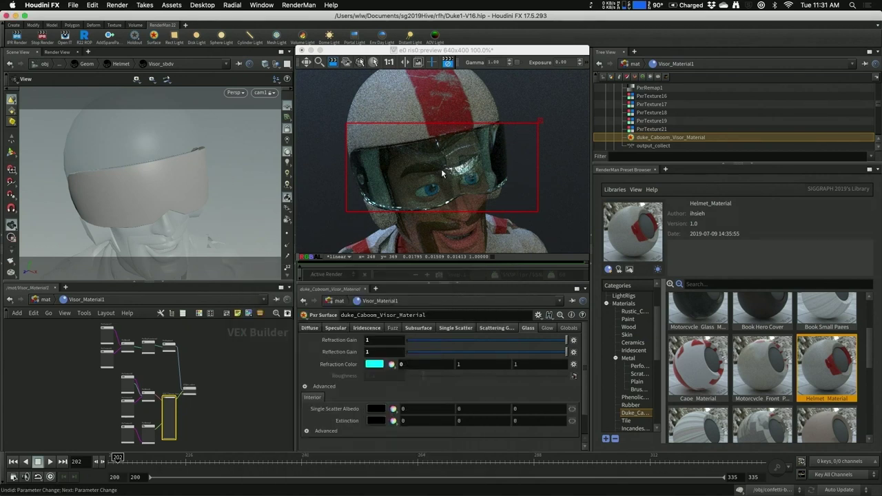
# Undo the visor's refraction color changes back to pink (1, 0.5468, 0.487) and remove the crop region from the render.
pyautogui.hotkey('ctrl', 'z')
pyautogui.hotkey('ctrl', 'z')
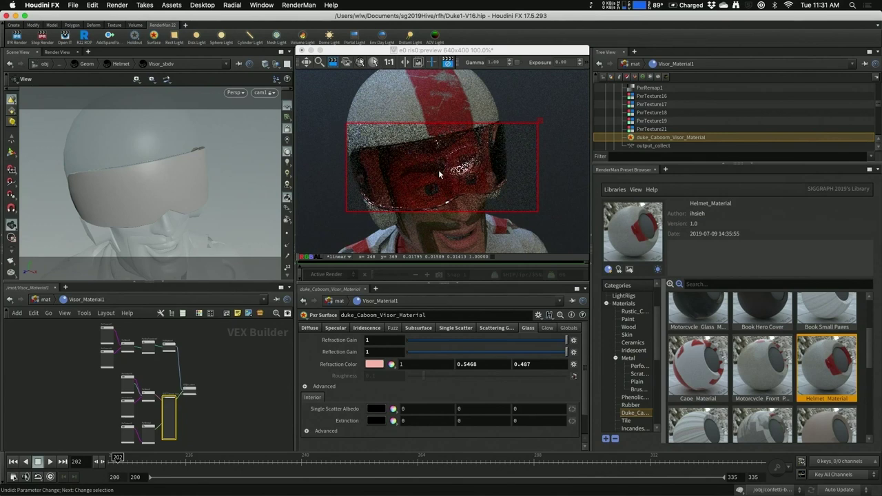
pyautogui.click(541, 123)
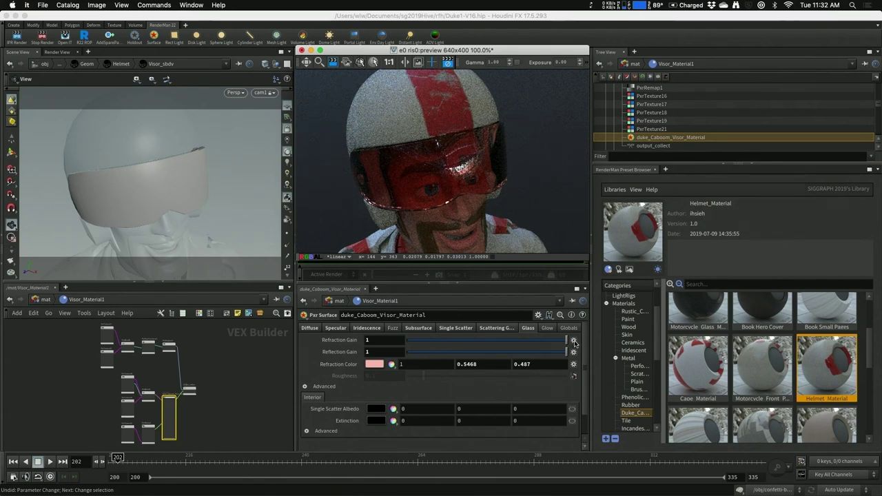
# Promote the visor shader's Refraction Gain, Reflection Gain and Refraction Color parameters and go up to the Visor_Material1 builder.
pyautogui.click(573, 343)
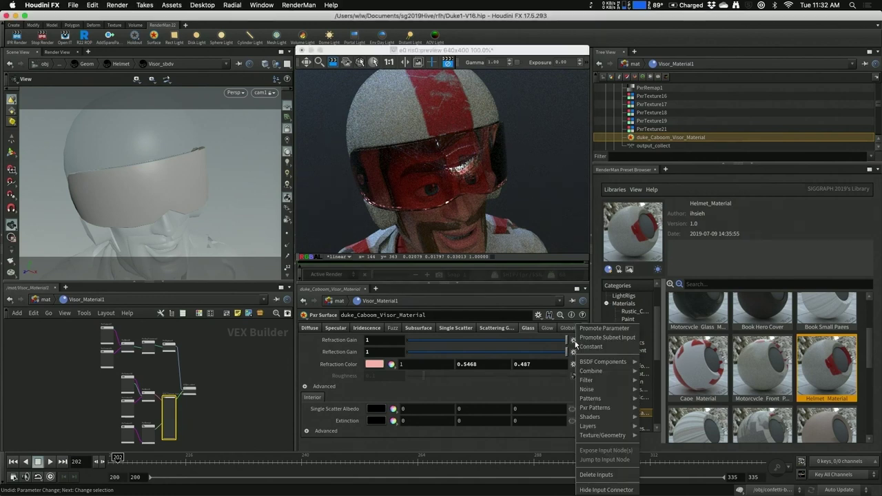
pyautogui.click(586, 329)
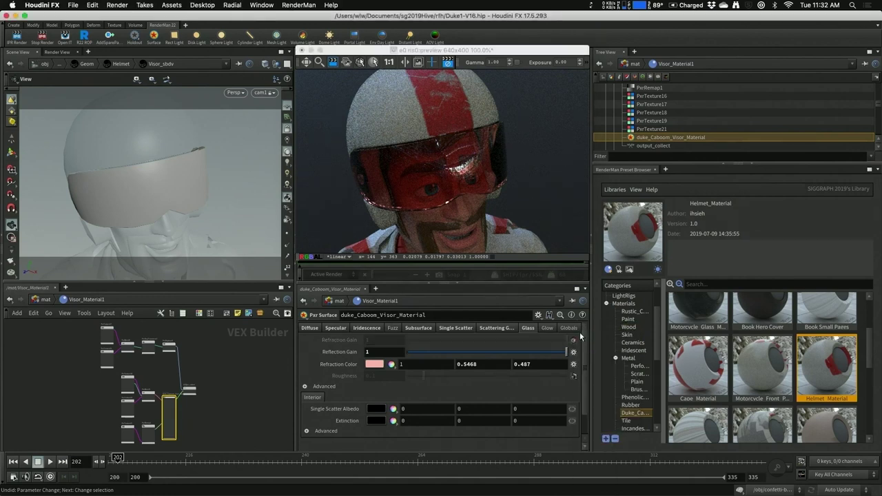
pyautogui.click(572, 352)
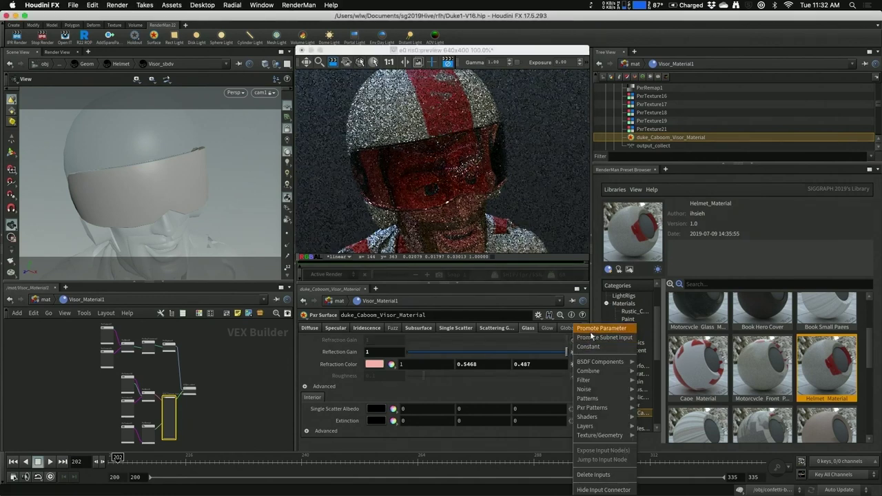
pyautogui.click(586, 332)
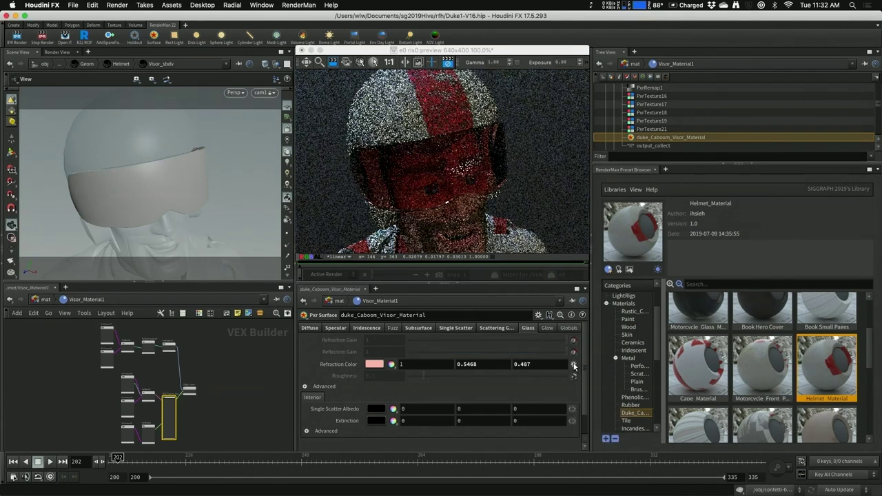
pyautogui.click(574, 365)
pyautogui.click(585, 332)
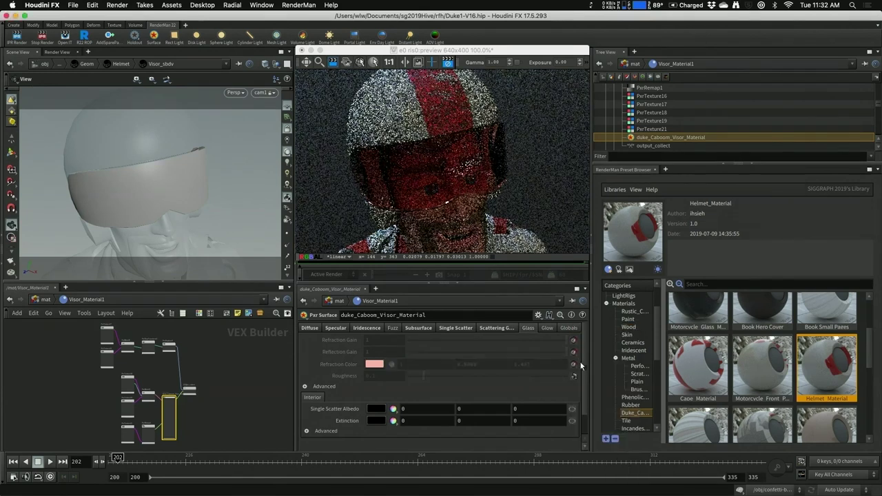
pyautogui.press('u')
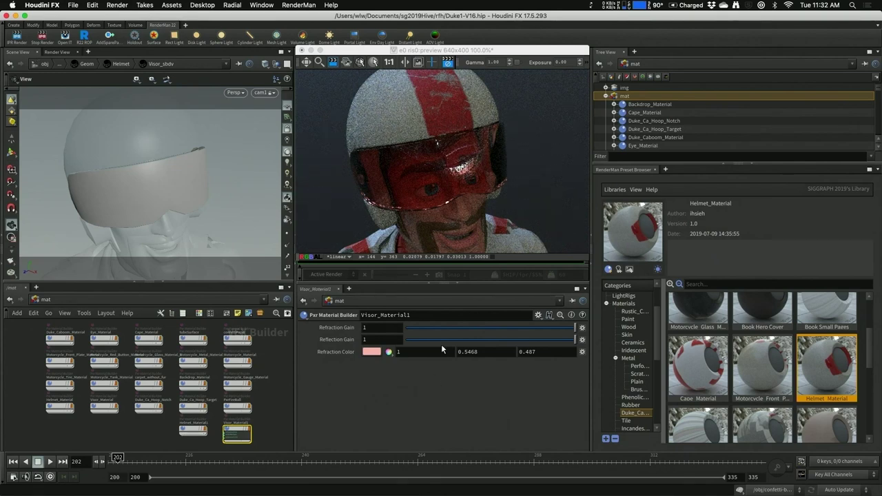
# Test the promoted visor parameters with Refraction Gain at 0.095 and Reflection Gain at 0.108, restoring each to 1.
pyautogui.click(421, 327)
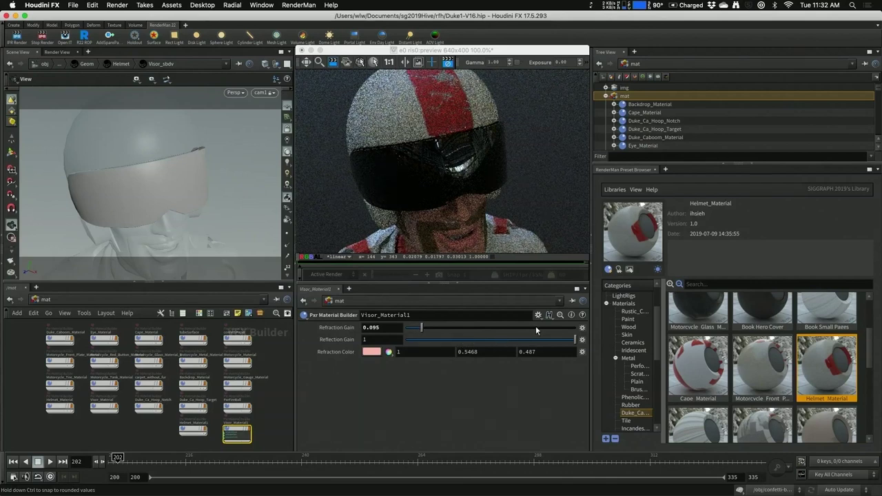
pyautogui.click(564, 328)
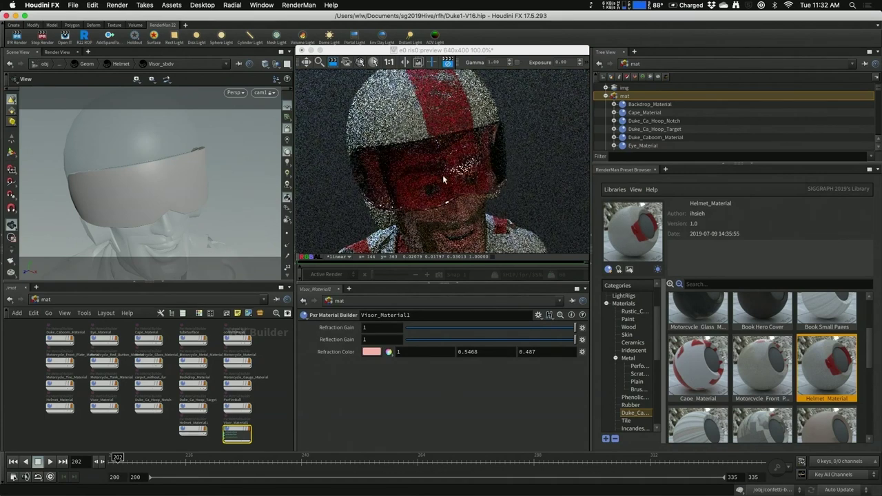
pyautogui.moveTo(422, 339); pyautogui.dragTo(423, 340)
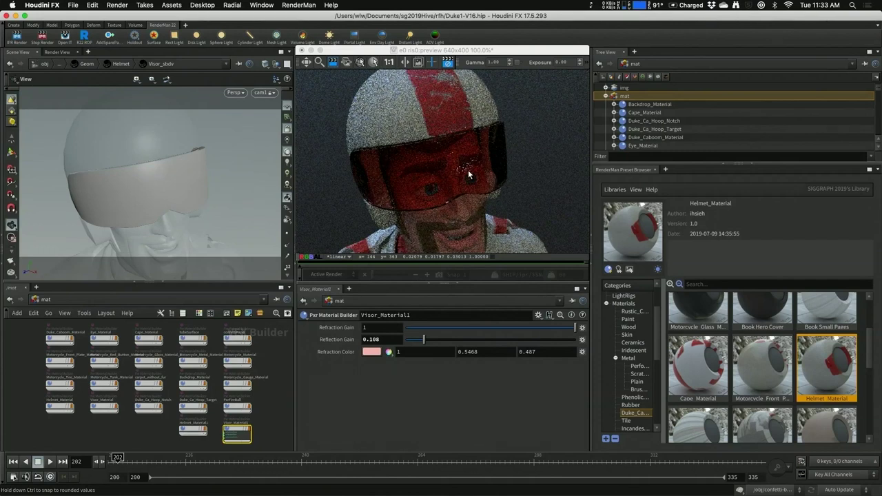
pyautogui.click(575, 340)
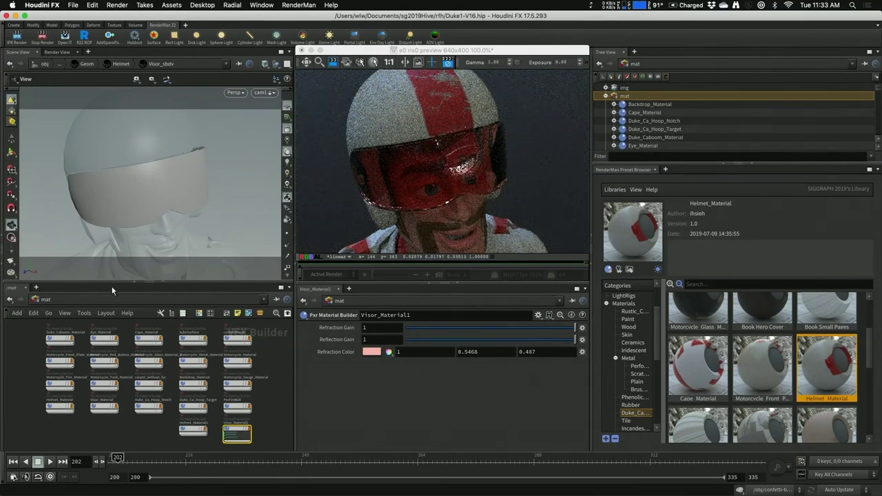
# Switch the network to the object level and select the duke_Caboom Alembic archive.
pyautogui.click(43, 301)
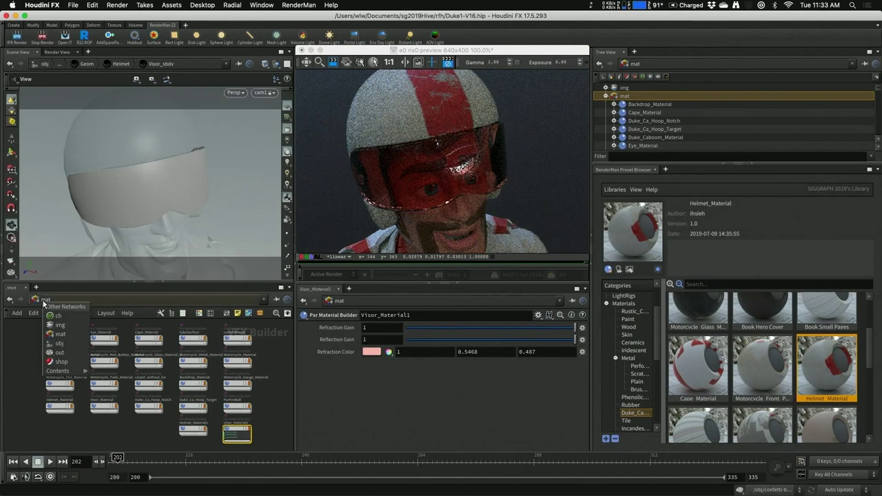
pyautogui.click(59, 343)
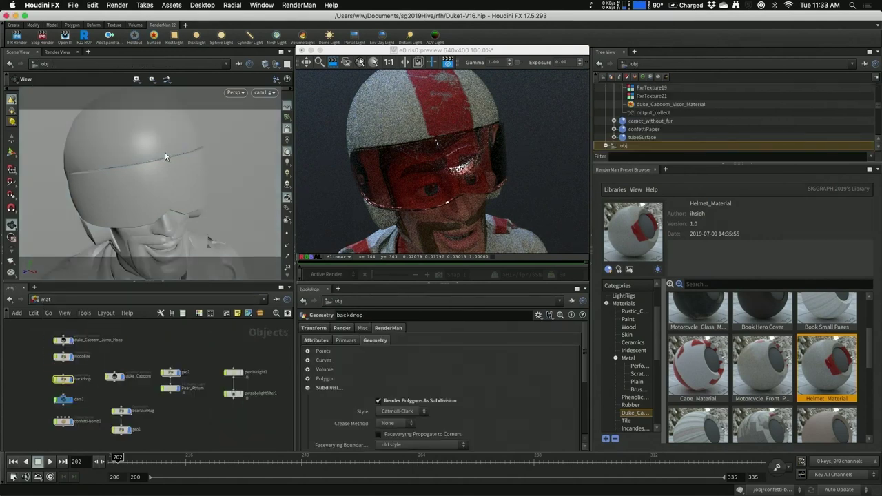
pyautogui.click(115, 377)
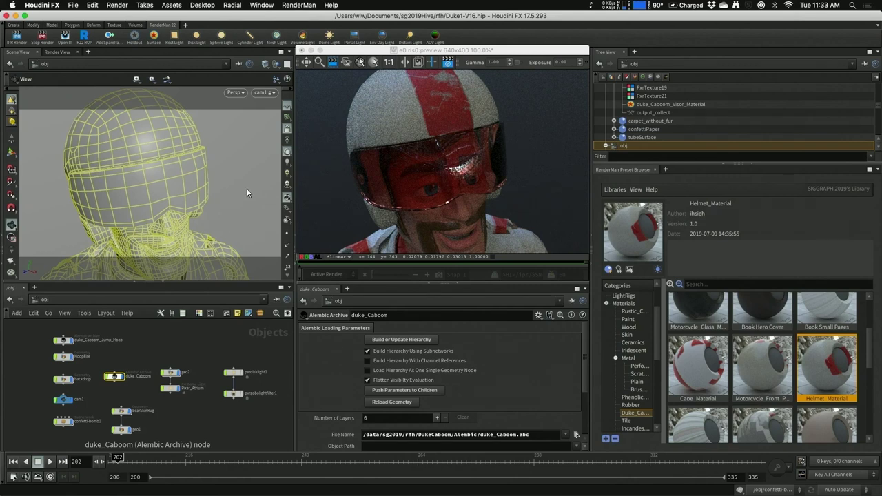
# Reframe the camera on the motorcycle's front wheel and select the front tire's geometry inside the Alembic hierarchy.
pyautogui.scroll(-5, 246, 190)
pyautogui.scroll(-5, 221, 184)
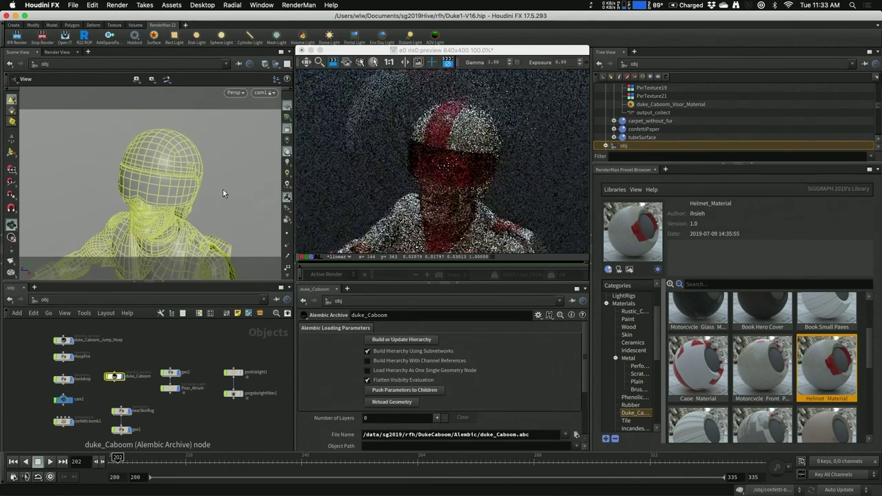
pyautogui.scroll(-3, 212, 170)
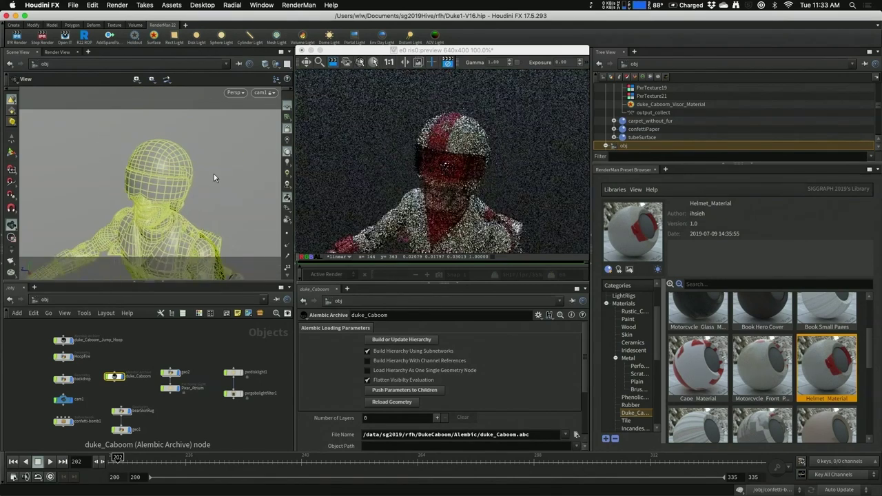
pyautogui.click(11, 227)
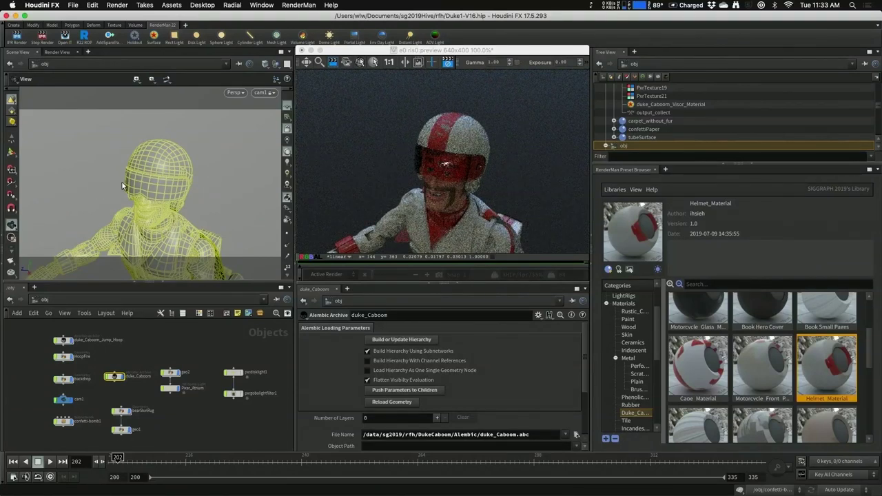
pyautogui.scroll(5, 152, 171)
pyautogui.keyDown('alt'); pyautogui.moveTo(151, 171); pyautogui.dragTo(102, 180); pyautogui.keyUp('alt')
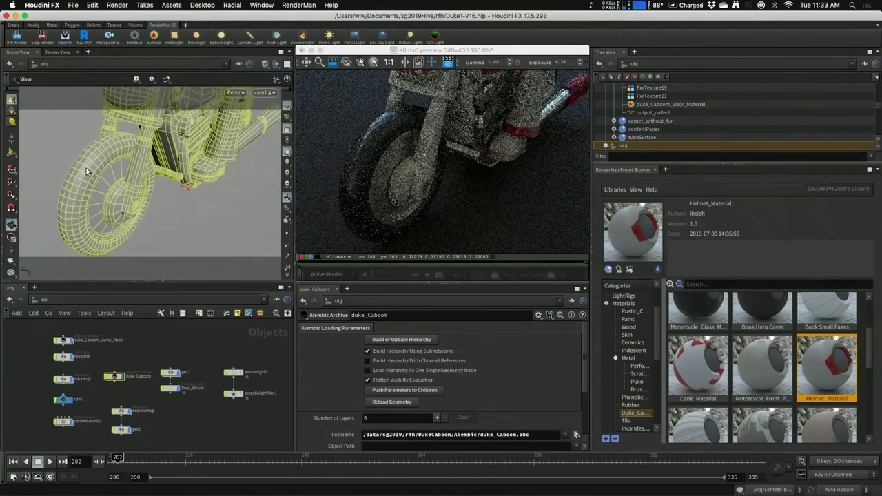
pyautogui.scroll(2, 87, 167)
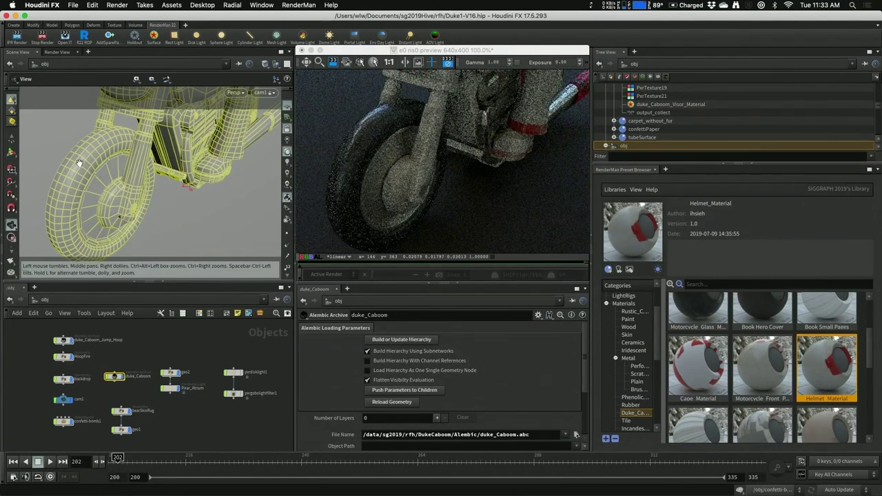
pyautogui.scroll(3, 80, 162)
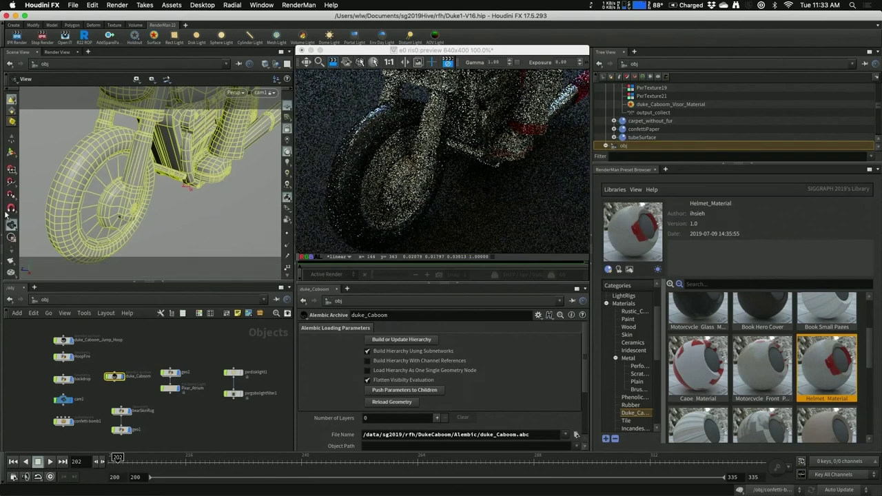
pyautogui.click(11, 147)
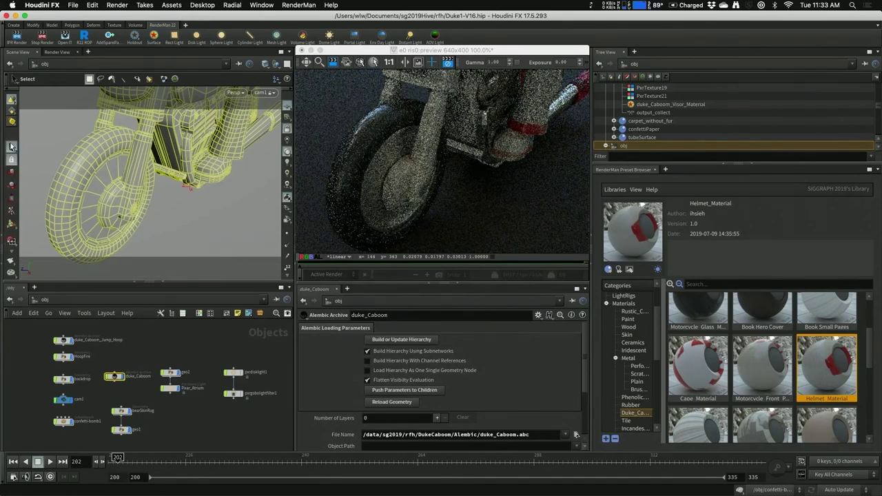
pyautogui.doubleClick(80, 167)
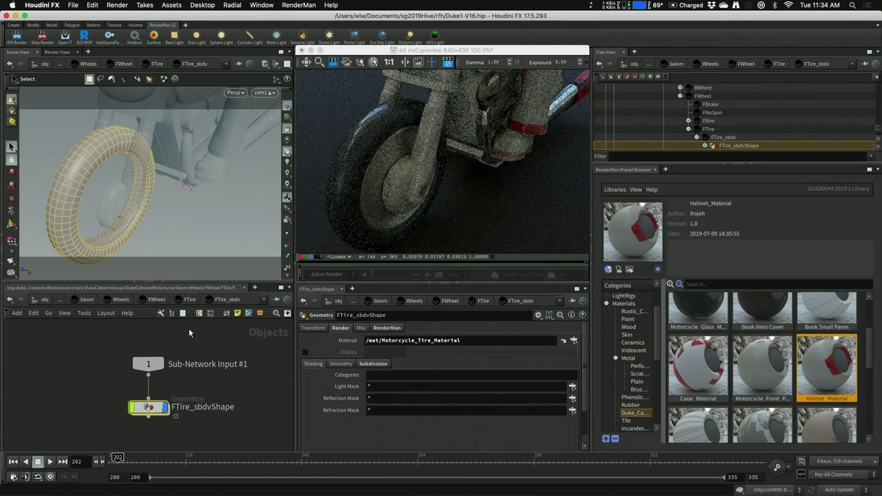
# Open the tire's Motorcycle_Tire_Material network and set the Displacement Height of PxrDispTransform11 to 3.12.
pyautogui.click(562, 341)
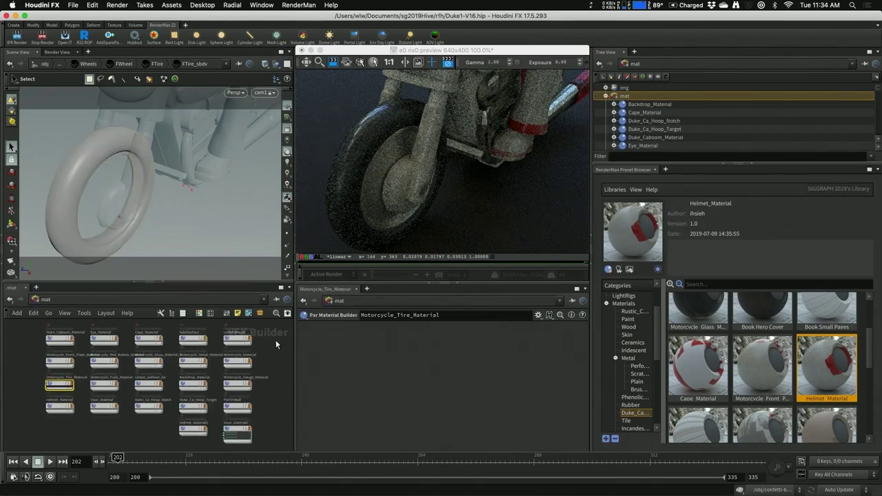
pyautogui.doubleClick(60, 385)
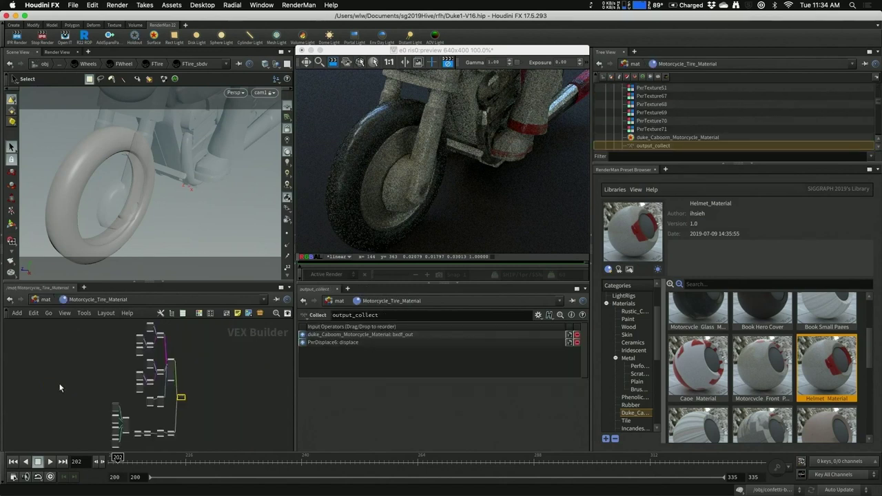
pyautogui.scroll(5, 204, 401)
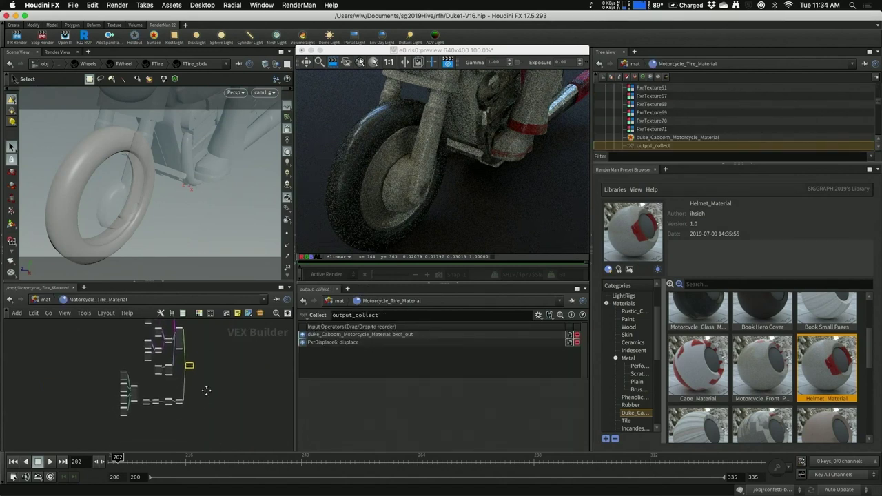
pyautogui.click(131, 397)
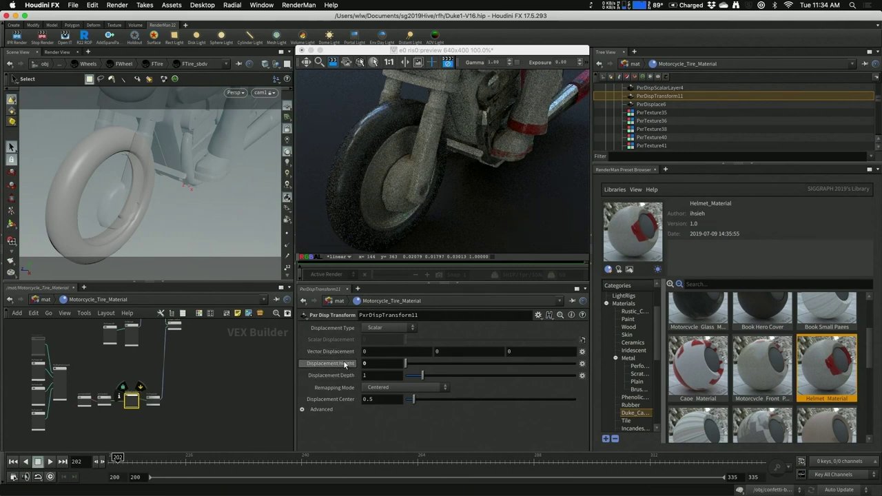
pyautogui.moveTo(407, 368); pyautogui.dragTo(458, 371)
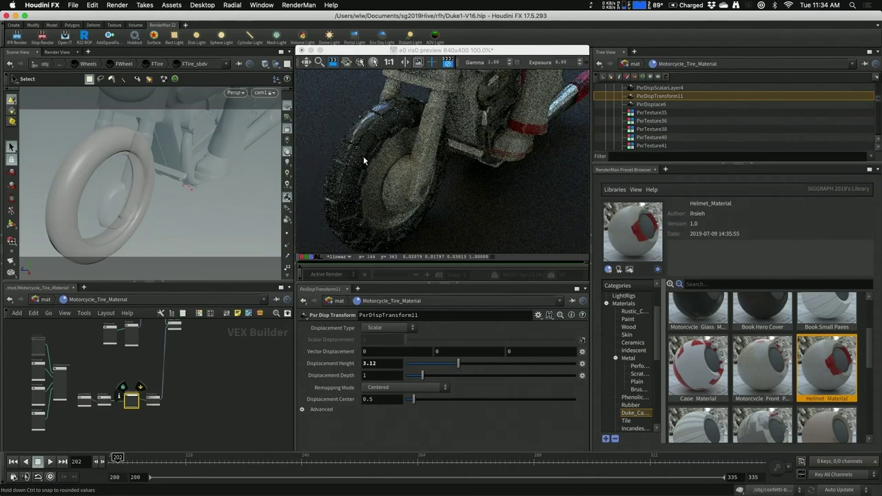
# Set Scale S and Scale T of the tire material's pxrmanifold2d1 node to 45 and return to the object level.
pyautogui.click(84, 400)
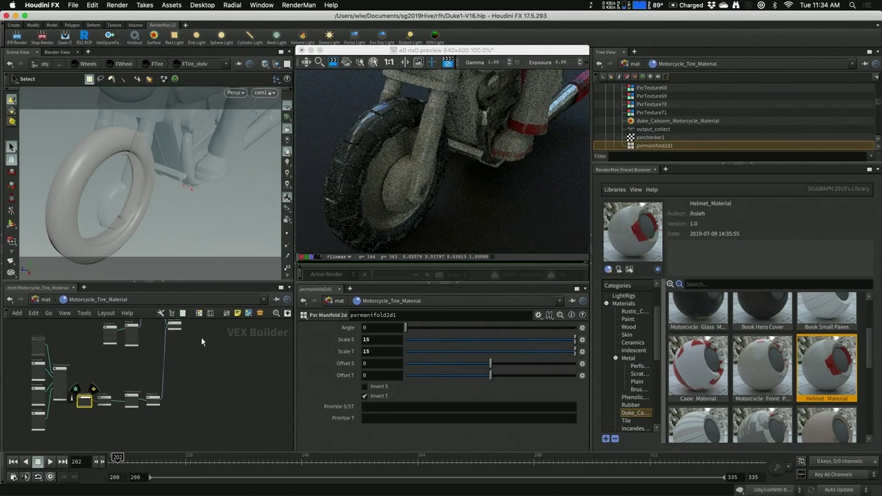
pyautogui.doubleClick(383, 339)
pyautogui.write('45')
pyautogui.press('Tab')
pyautogui.write('45')
pyautogui.press('Return')
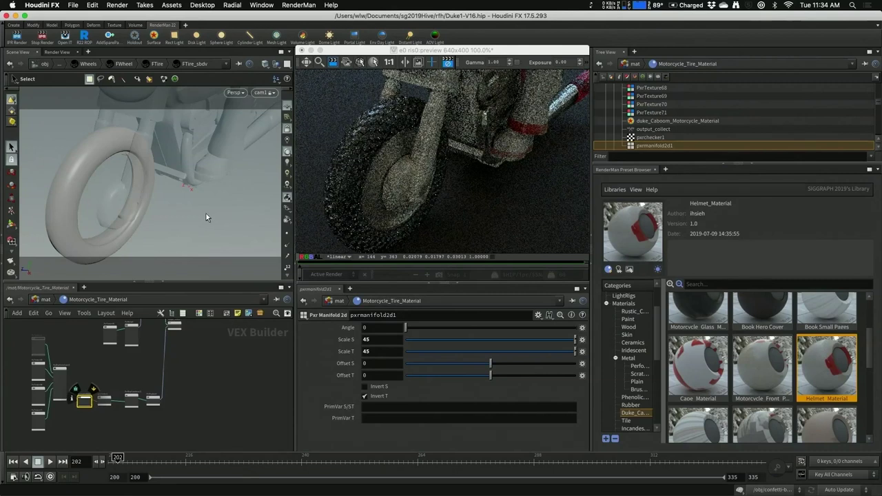
pyautogui.click(186, 207)
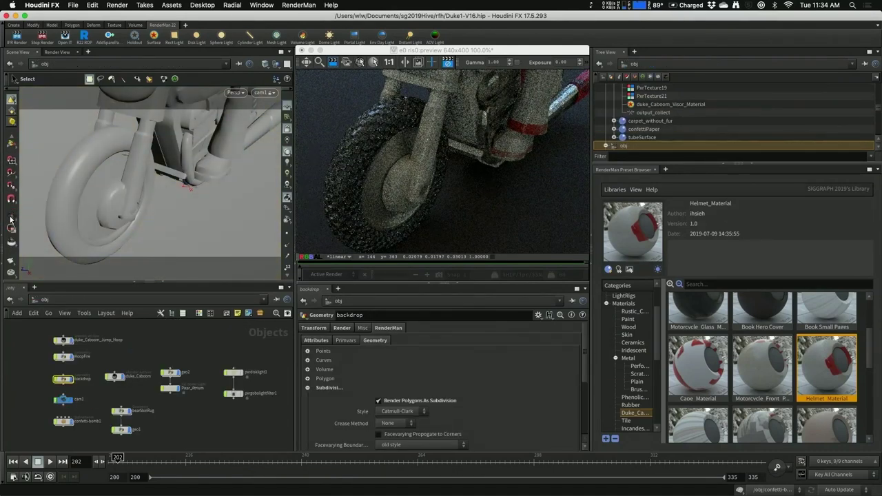
# Select the duke_Caboom Alembic archive and reframe the camera from the front wheel to the whole motorcycle and rider.
pyautogui.click(11, 226)
pyautogui.moveTo(172, 225); pyautogui.dragTo(156, 213)
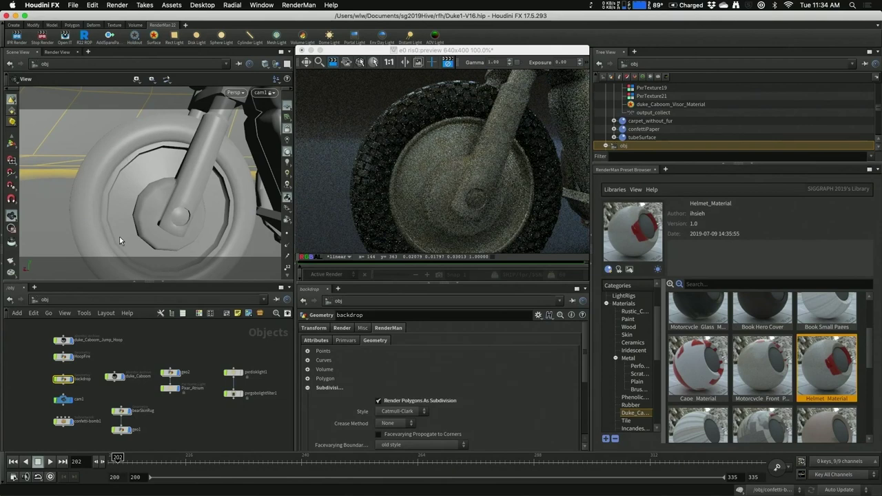
pyautogui.click(118, 379)
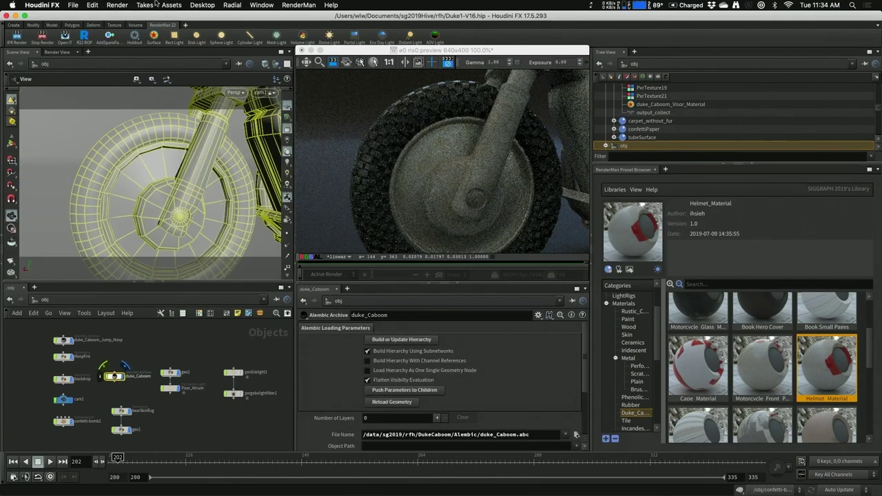
pyautogui.moveTo(67, 166); pyautogui.dragTo(63, 178)
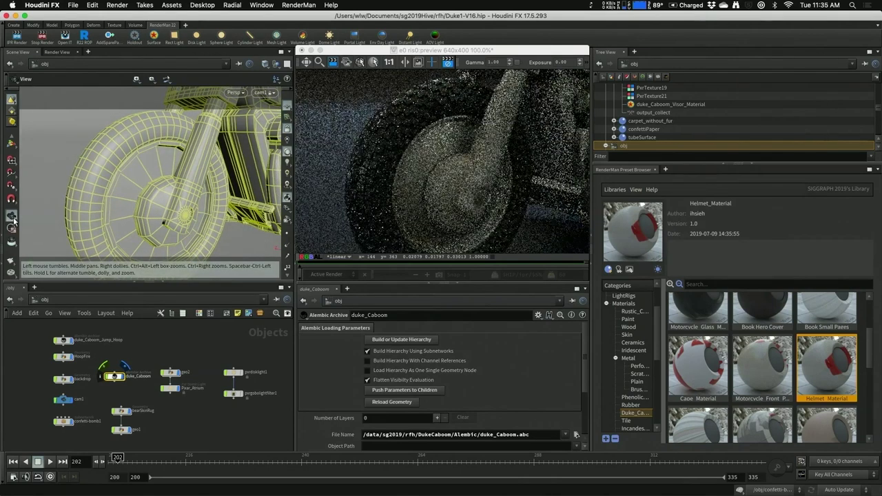
pyautogui.scroll(-10, 83, 179)
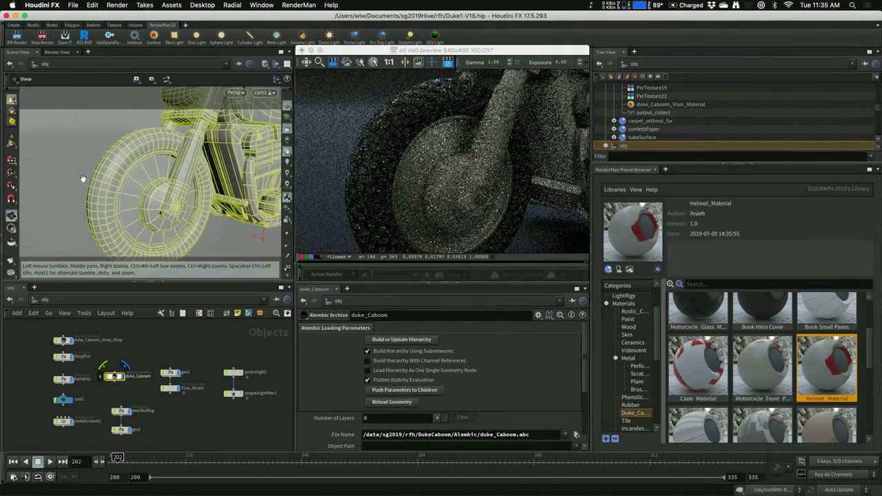
pyautogui.moveTo(150, 180); pyautogui.dragTo(223, 175)
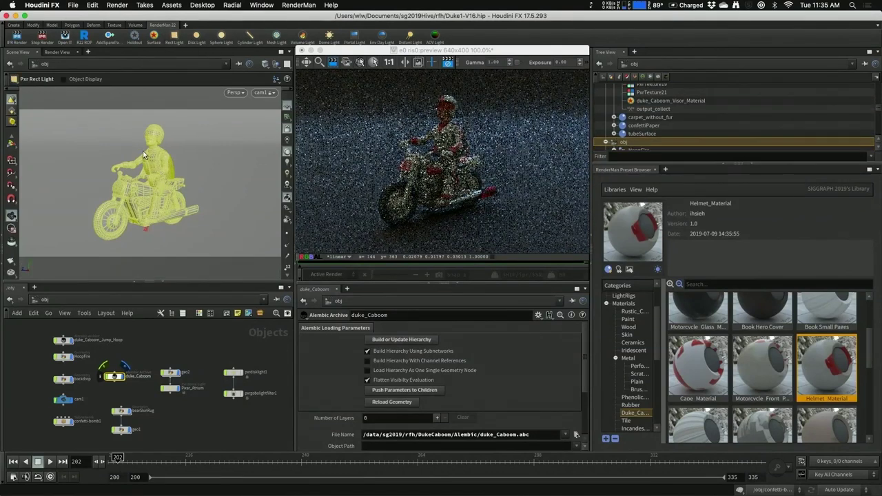
# Add a PxrRectLight from the current camera view, adjust its aim at the rider, and set its Uniform Scale to 20.
pyautogui.click(175, 181)
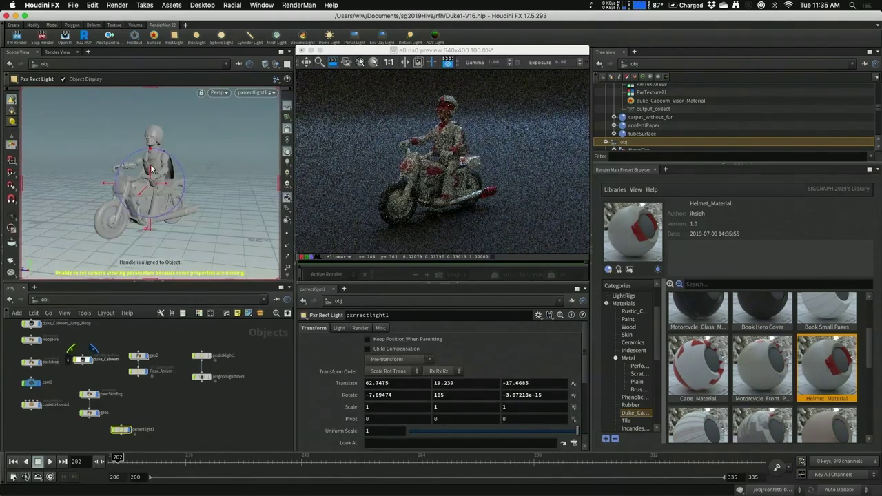
pyautogui.moveTo(155, 176); pyautogui.dragTo(131, 191)
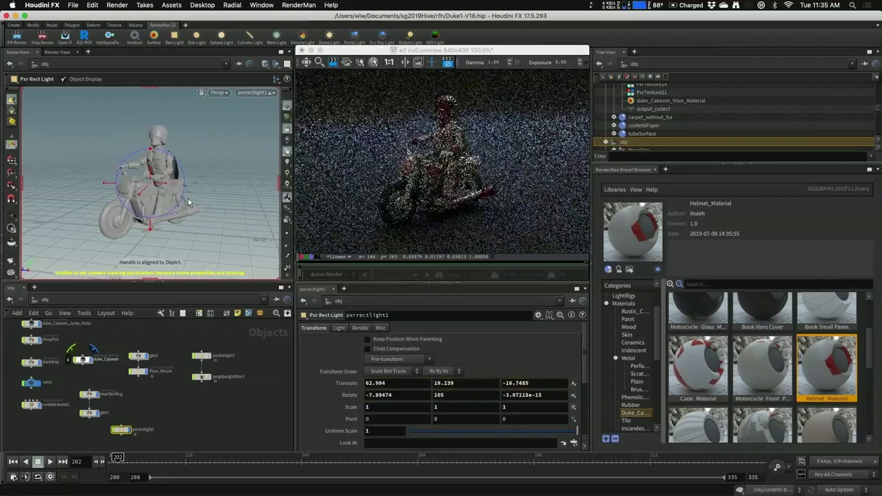
pyautogui.click(382, 430)
pyautogui.write('20')
pyautogui.press('Return')
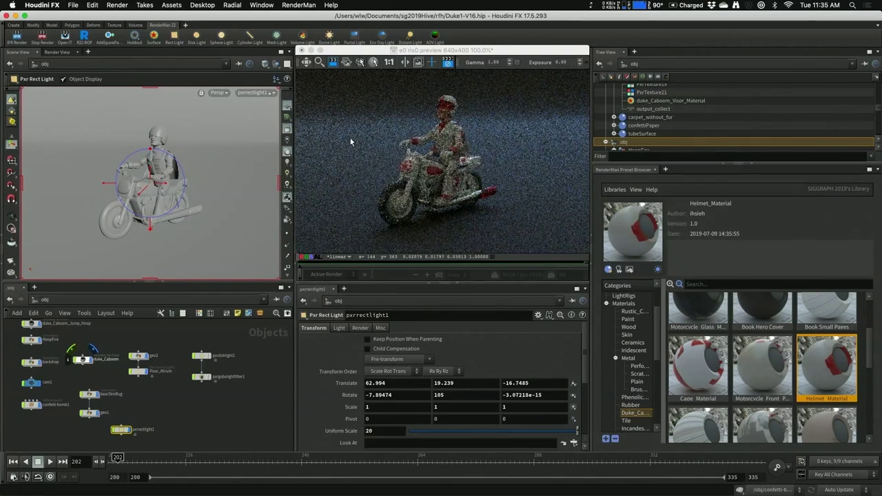
# Set the first rect light's Exposure to 4.83 and its Color to orange (1, 0.5, 0).
pyautogui.click(340, 329)
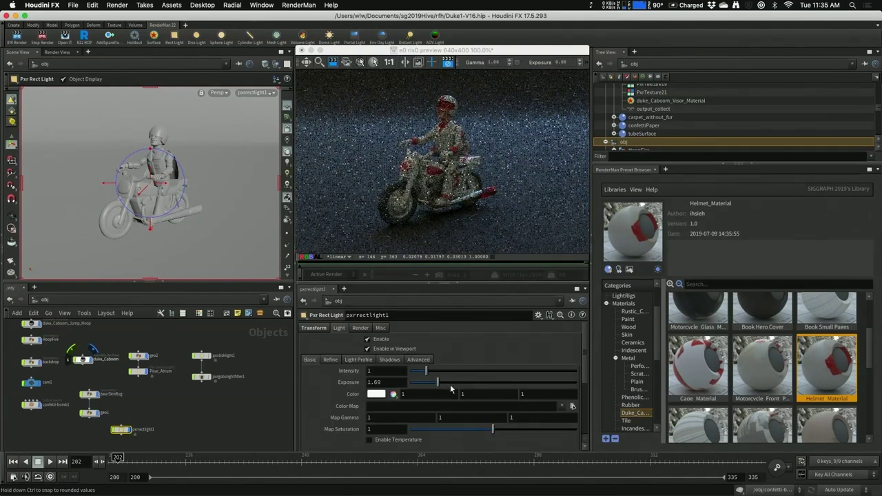
pyautogui.moveTo(454, 389); pyautogui.dragTo(489, 384)
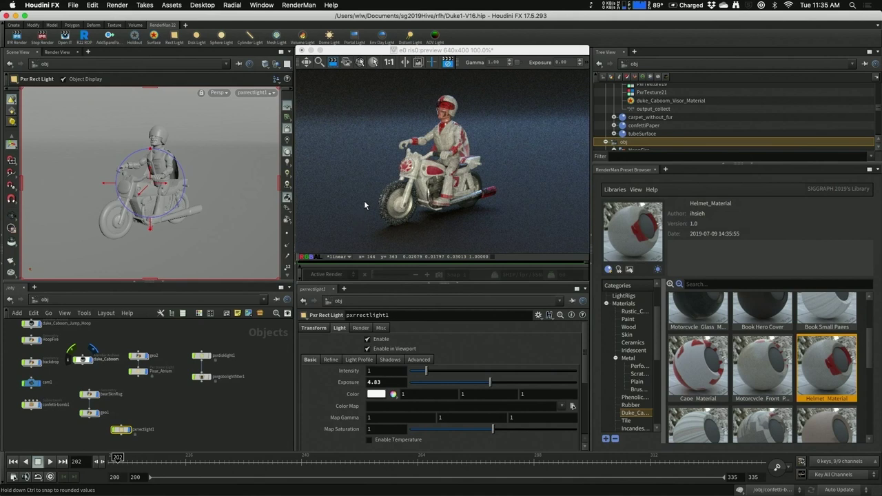
pyautogui.click(372, 395)
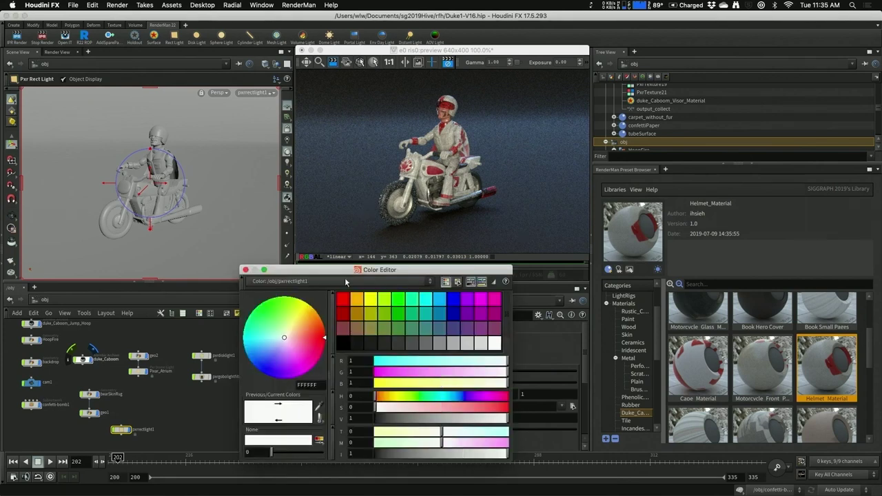
pyautogui.click(358, 301)
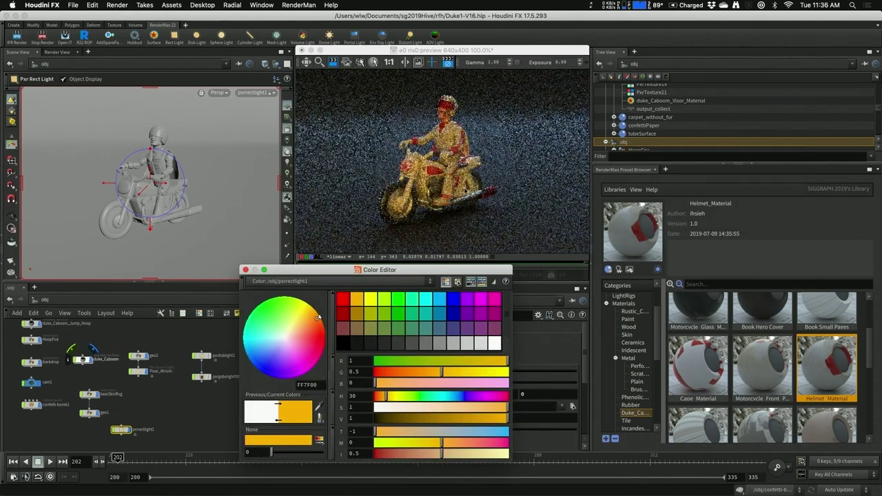
pyautogui.click(245, 270)
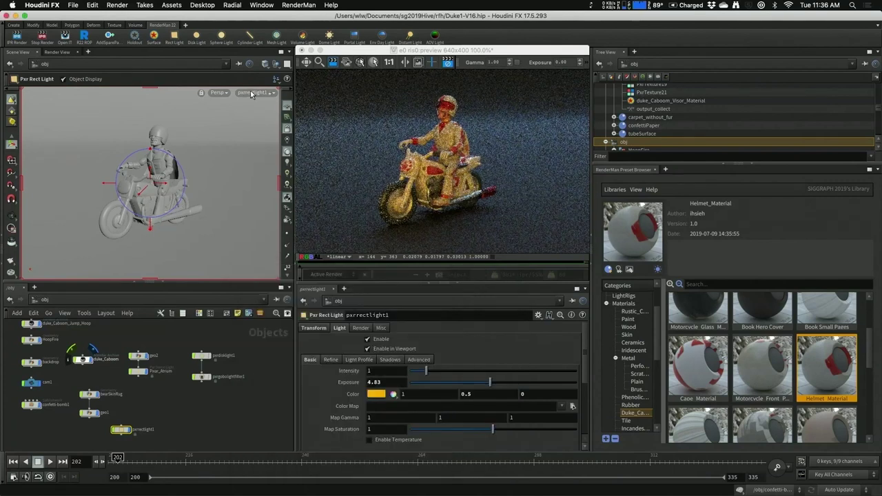
# Return the viewport to cam1 and orbit the camera behind the rider with the duke_Caboom archive selected.
pyautogui.click(254, 92)
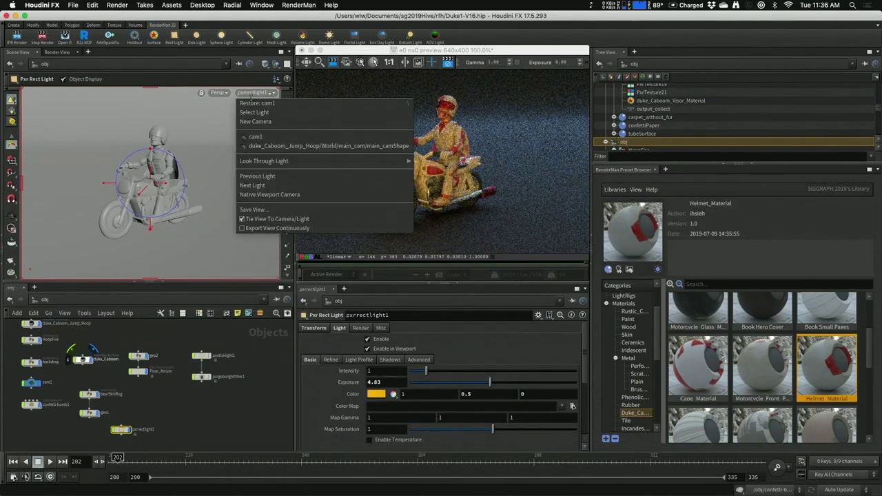
pyautogui.click(256, 137)
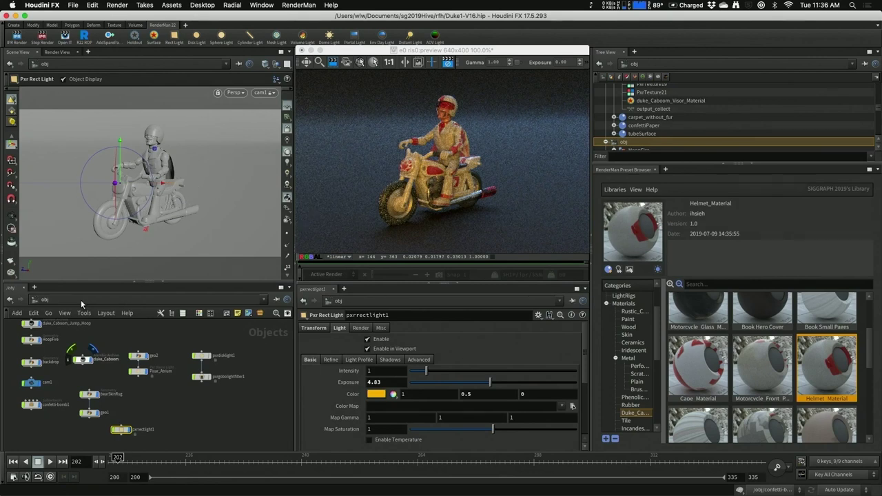
pyautogui.click(82, 360)
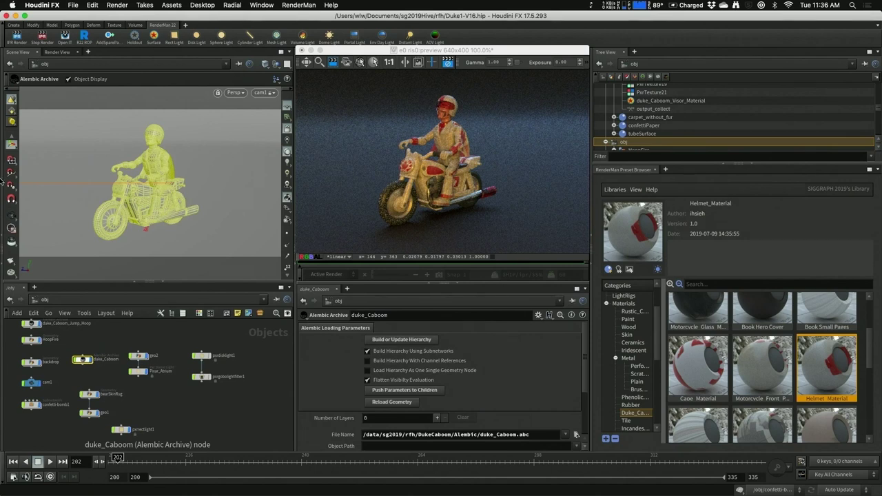
pyautogui.click(10, 162)
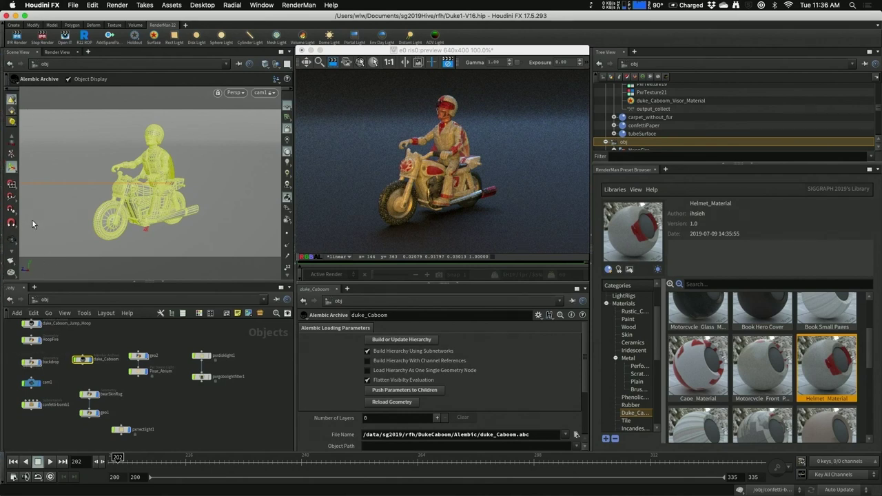
pyautogui.click(12, 239)
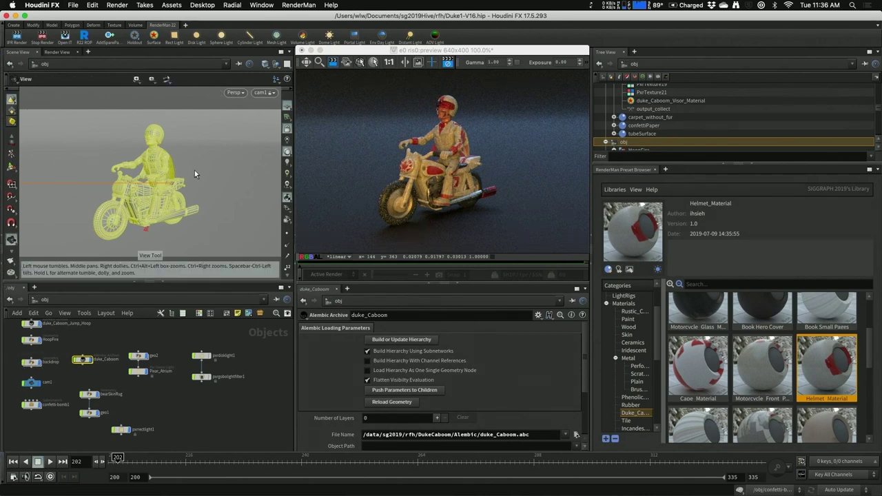
pyautogui.moveTo(195, 173); pyautogui.dragTo(118, 189)
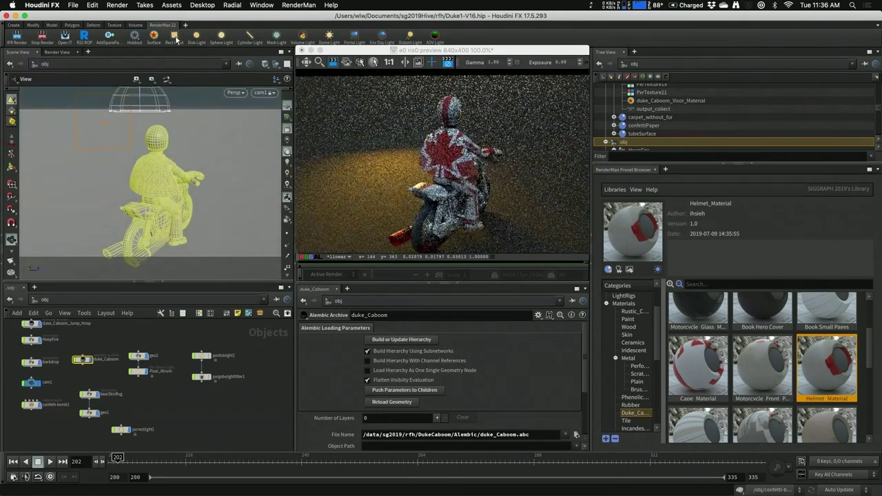
# Add a second PxrRectLight from the view behind the rider and set its Uniform Scale to 20.
pyautogui.click(190, 321)
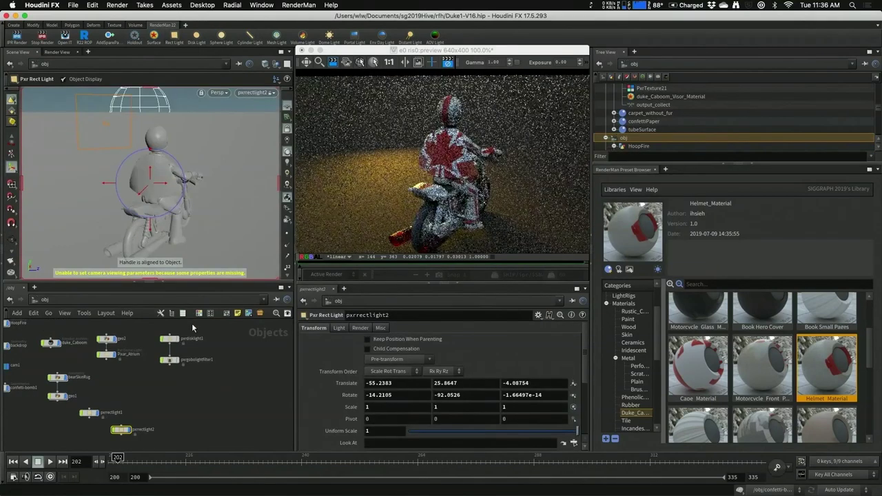
pyautogui.click(373, 430)
pyautogui.write('20')
pyautogui.press('Return')
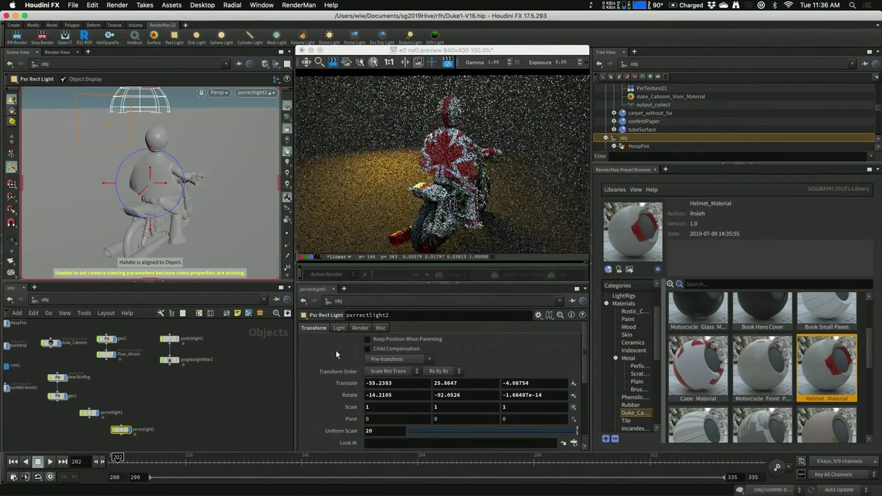
# Set the second rect light's Exposure to 6.05 and its Color to cyan (0, 1, 1).
pyautogui.click(338, 327)
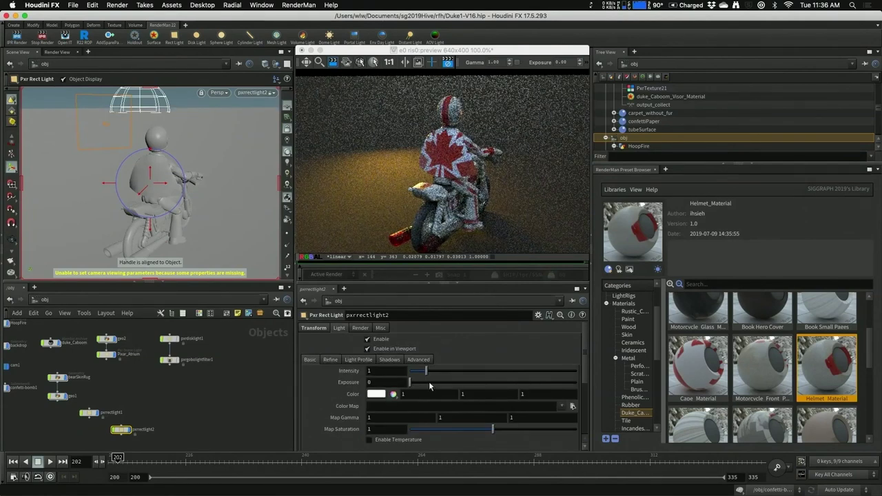
pyautogui.moveTo(411, 382); pyautogui.dragTo(510, 383)
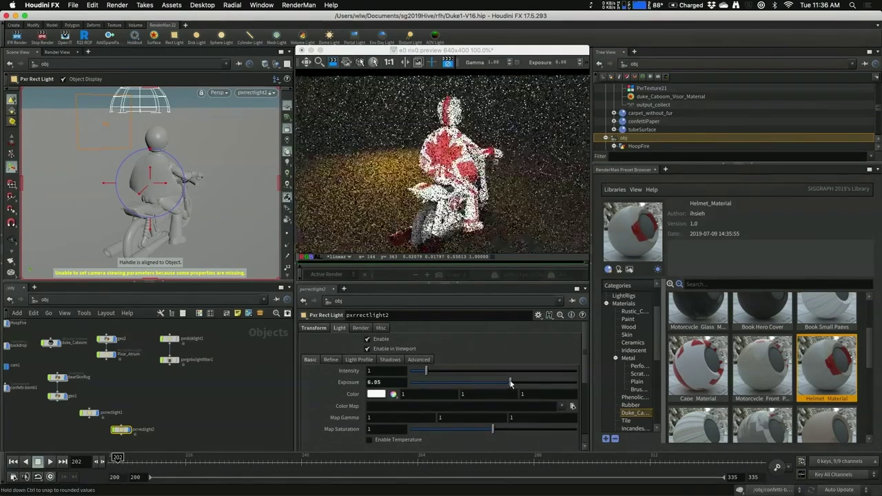
pyautogui.click(376, 393)
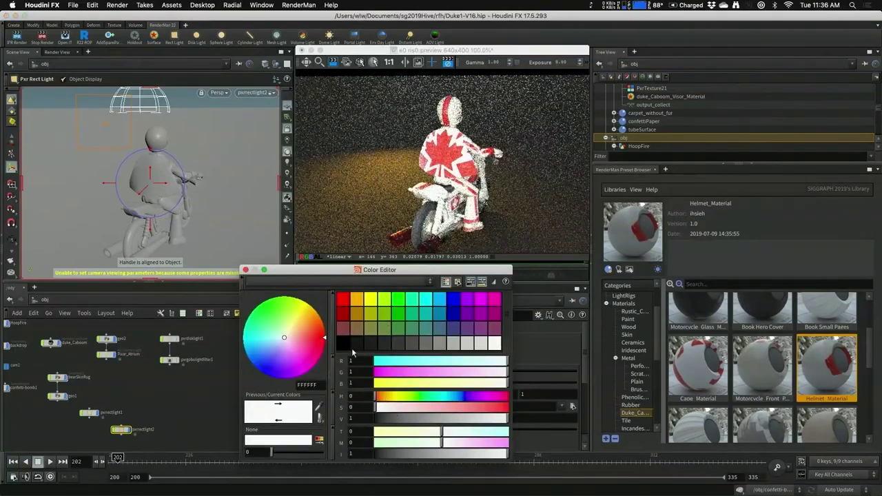
pyautogui.click(425, 302)
pyautogui.click(245, 269)
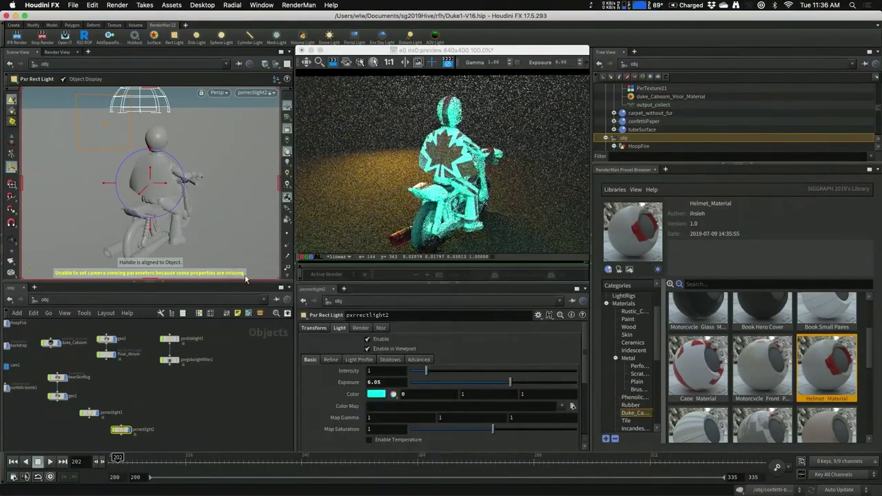
# Return the viewport to cam1 and adjust the placement of the second rect light.
pyautogui.click(255, 92)
pyautogui.click(224, 184)
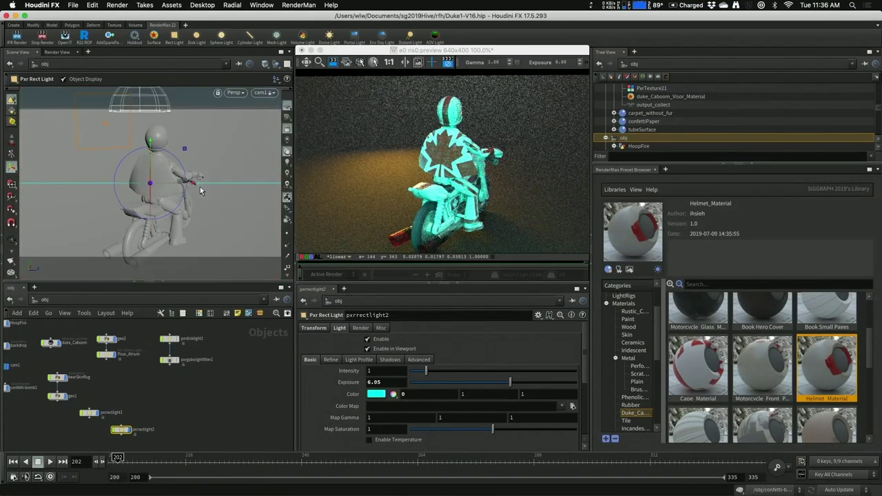
pyautogui.moveTo(154, 210); pyautogui.dragTo(214, 201)
# Orbit the camera around to the front of the motorcycle, leaving open floor beside the rider.
pyautogui.click(6, 205)
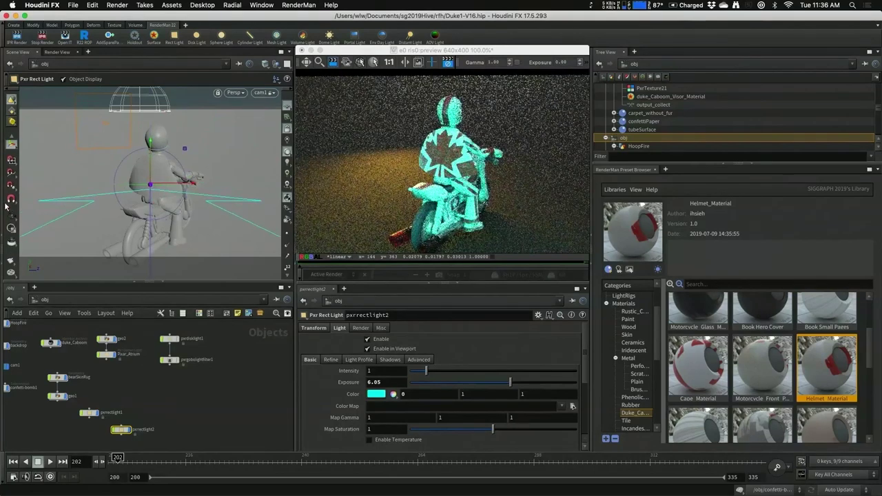
pyautogui.click(10, 214)
pyautogui.moveTo(39, 179); pyautogui.dragTo(186, 209)
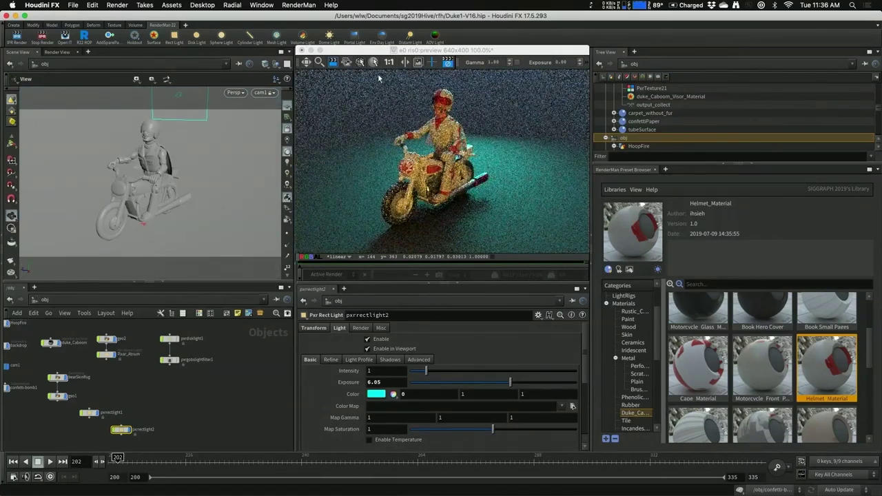
pyautogui.moveTo(231, 141); pyautogui.dragTo(185, 172)
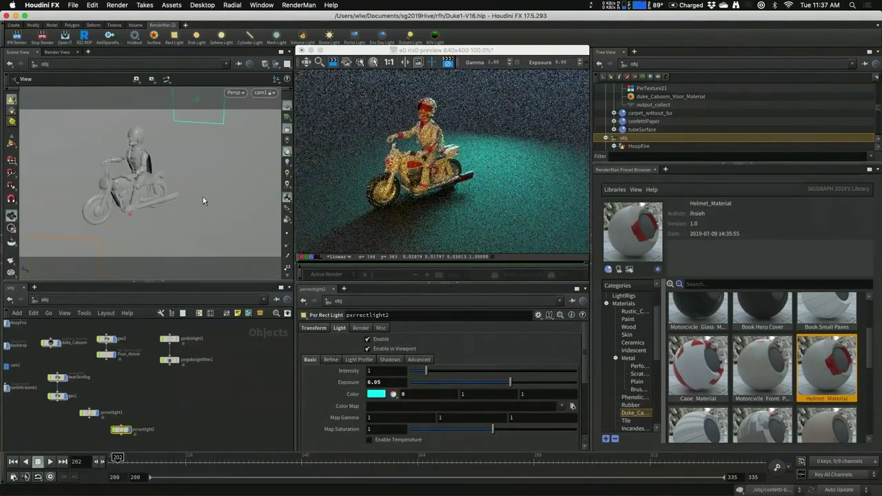
# Inspect the map of pxrgobolightfilter1 and enable the pxrdisklight1 disk light it is attached to.
pyautogui.click(172, 340)
pyautogui.click(170, 360)
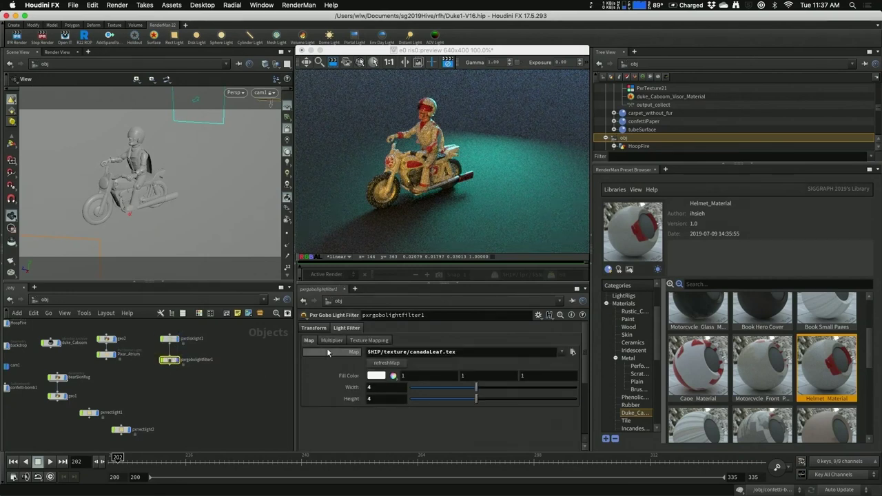
pyautogui.click(170, 339)
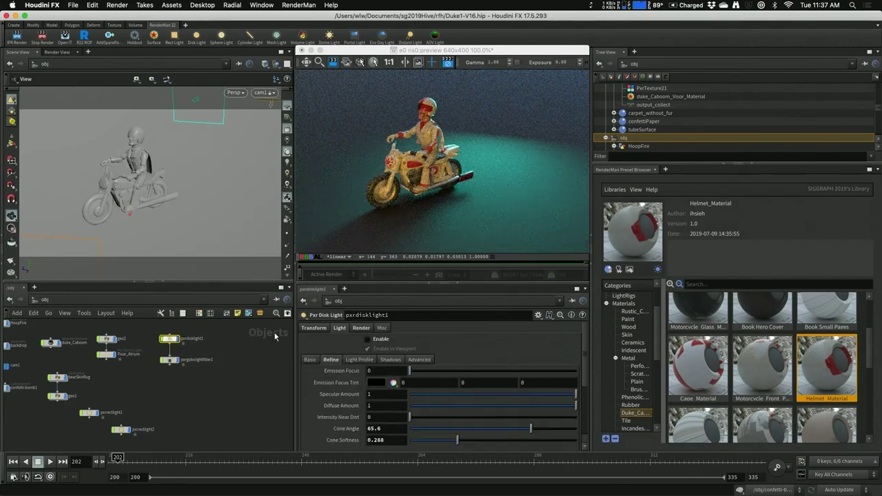
pyautogui.click(367, 340)
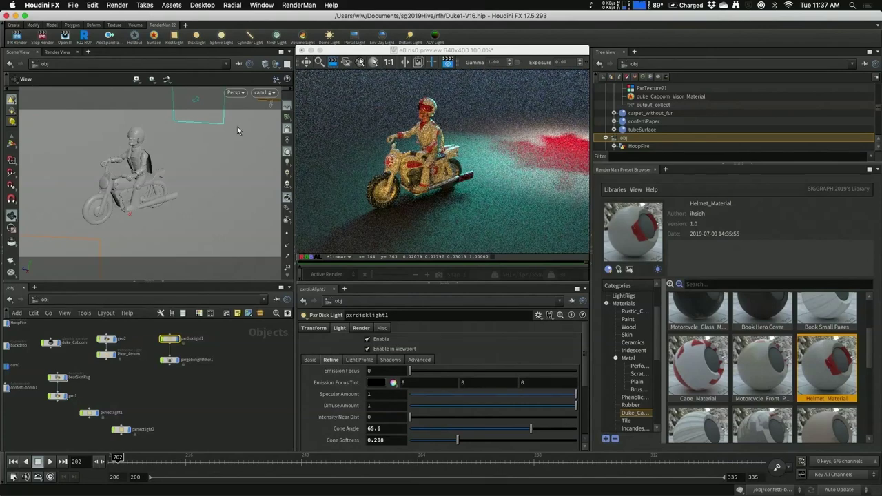
# Reframe the camera to bring the projected maple leaf into view and select pxrgobolightfilter1.
pyautogui.keyDown('alt'); pyautogui.moveTo(192, 167); pyautogui.dragTo(162, 176); pyautogui.keyUp('alt')
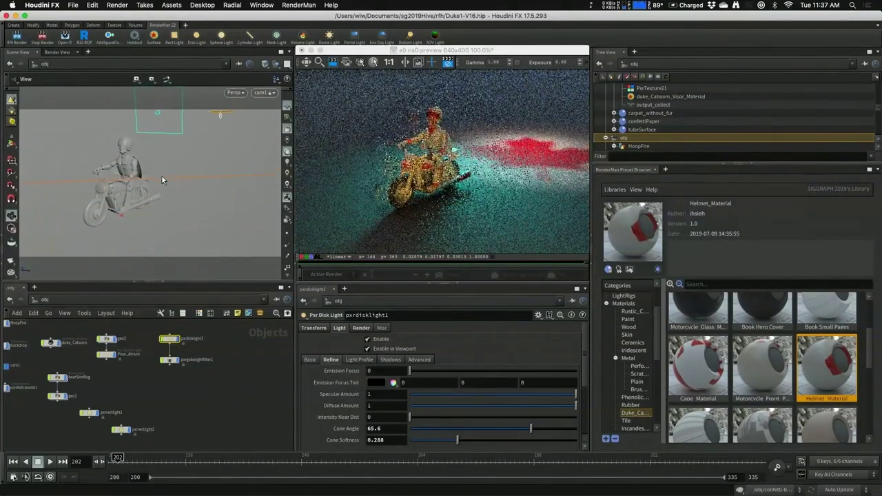
pyautogui.click(167, 358)
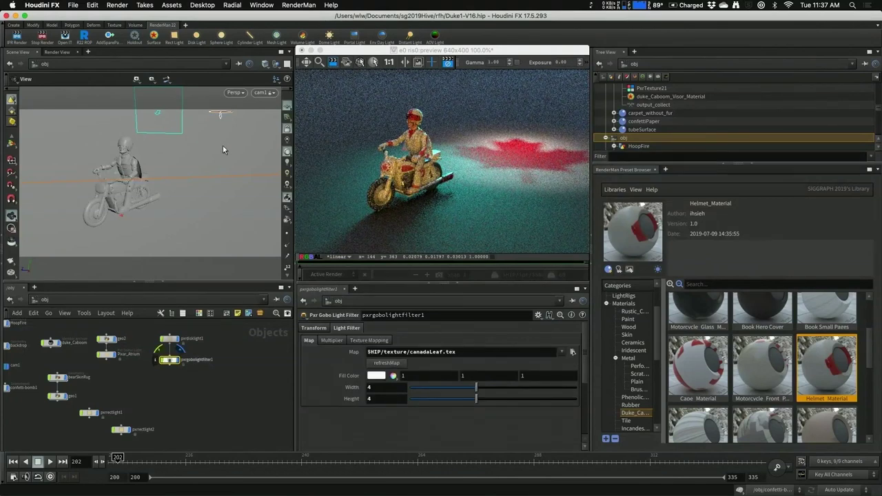
pyautogui.keyDown('alt'); pyautogui.moveTo(228, 140); pyautogui.dragTo(230, 141); pyautogui.keyUp('alt')
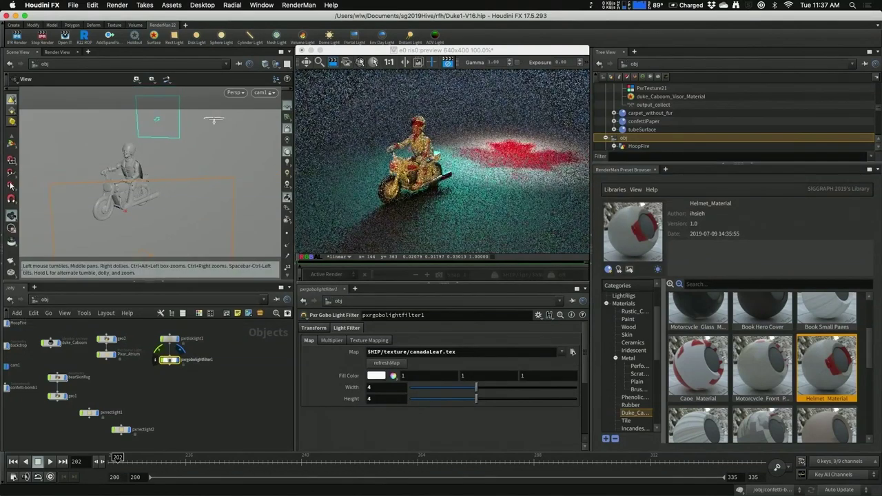
# Move pxrgobolightfilter1 slightly to shift the projected maple leaf and set the filter's width to 4.01.
pyautogui.click(10, 158)
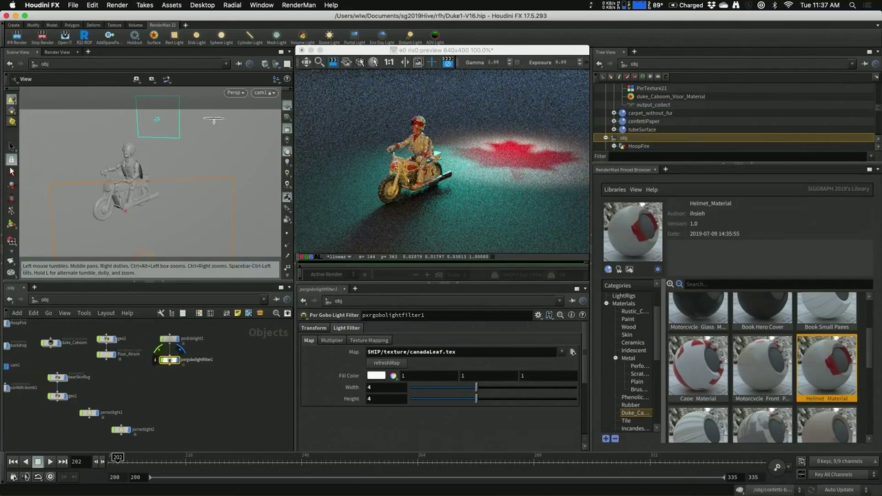
pyautogui.press('t')
pyautogui.moveTo(251, 160)
pyautogui.mouseDown()
pyautogui.moveTo(210, 156)
pyautogui.moveTo(269, 157)
pyautogui.moveTo(226, 159)
pyautogui.moveTo(253, 156)
pyautogui.mouseUp()
pyautogui.moveTo(476, 387)
pyautogui.mouseDown()
pyautogui.moveTo(435, 386)
pyautogui.moveTo(475, 389)
pyautogui.mouseUp()
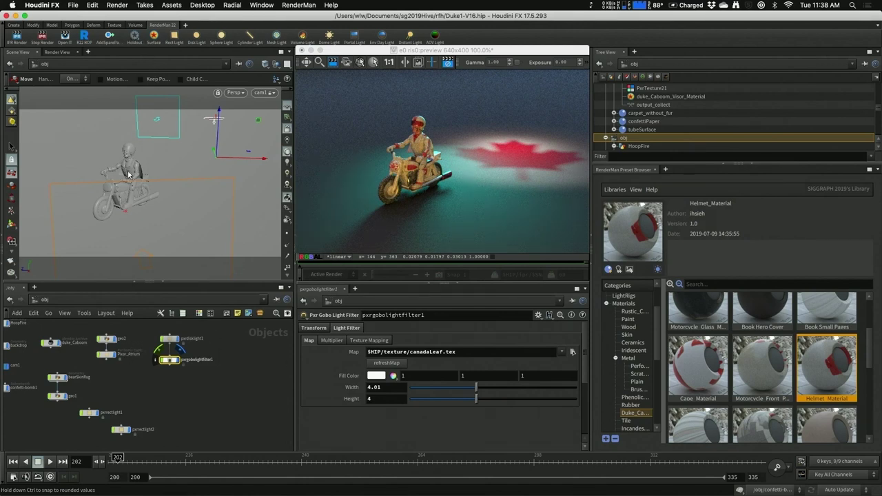
# Exclude pxrrectlight2 from lighting the backdrop by setting the backdrop's light mask to "* ^pxrrectlight2".
pyautogui.click(11, 147)
pyautogui.click(70, 146)
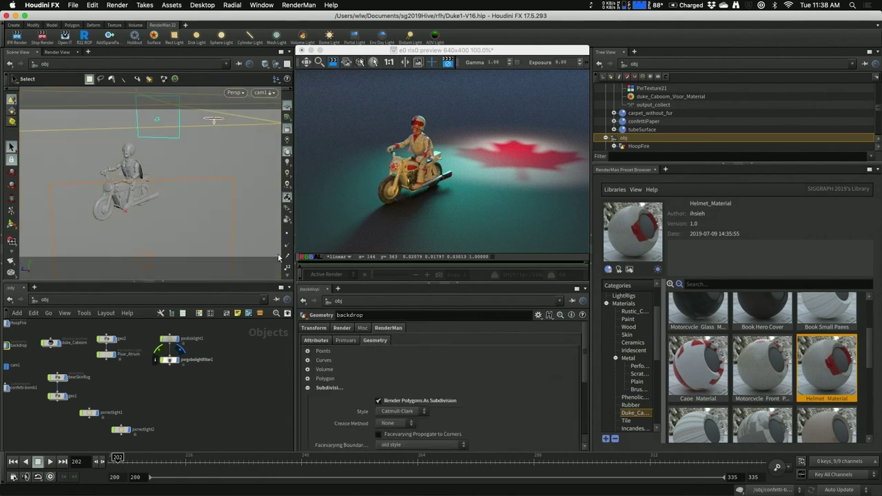
pyautogui.click(342, 329)
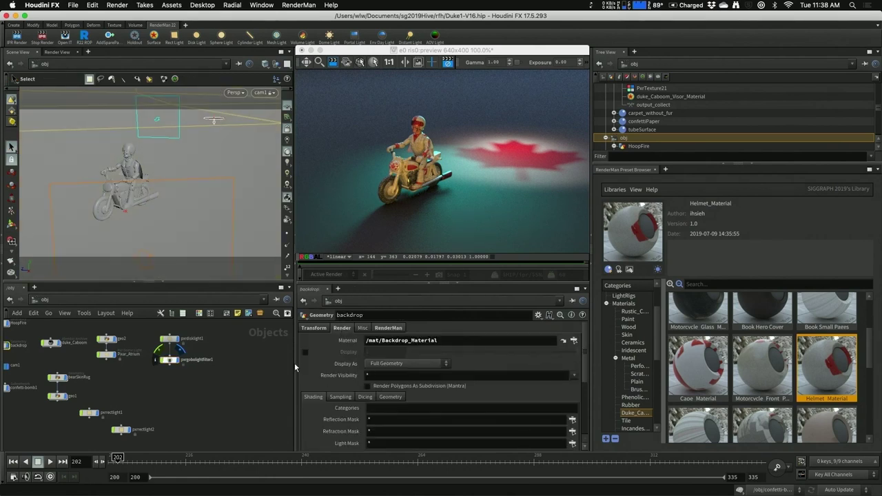
pyautogui.scroll(-1, 397, 430)
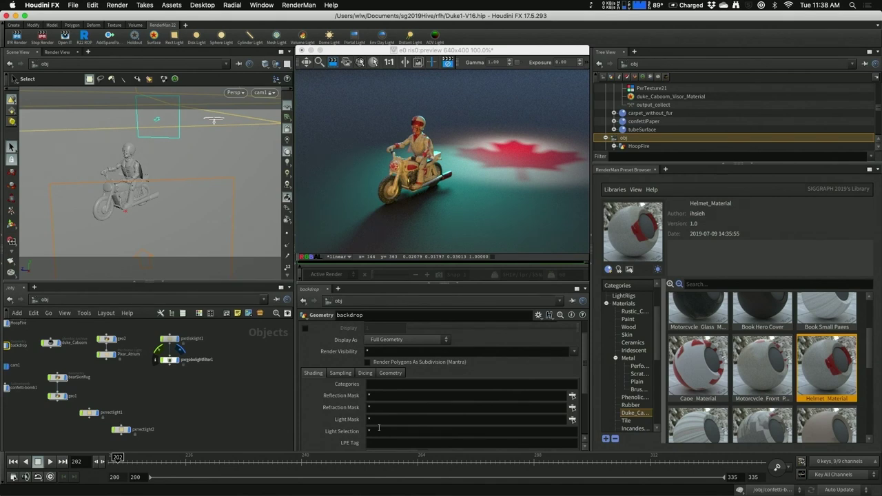
pyautogui.click(384, 419)
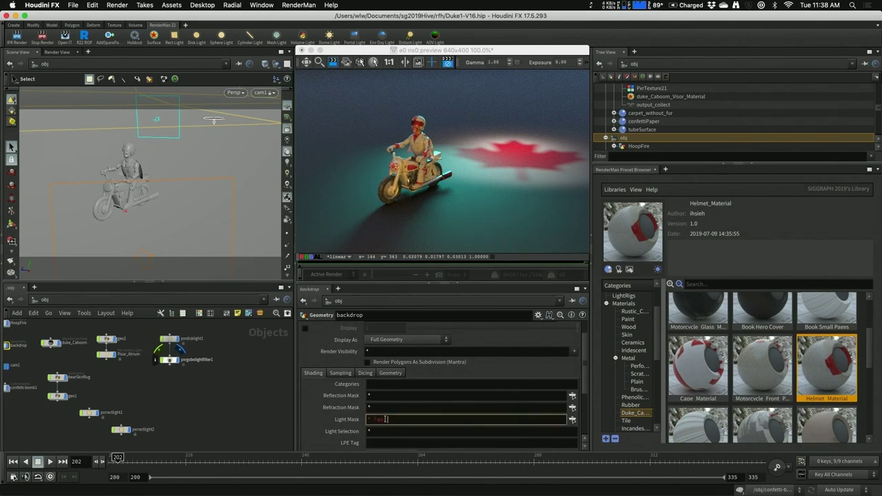
pyautogui.write('^pxrectlight2')
pyautogui.press('Return')
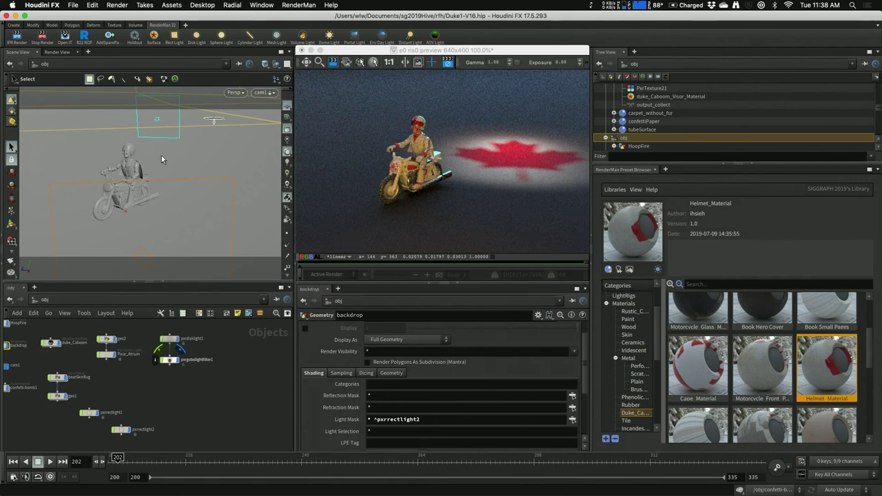
# Orbit the camera away from the motorcycle to look for the bear skin rug on the floor.
pyautogui.click(166, 190)
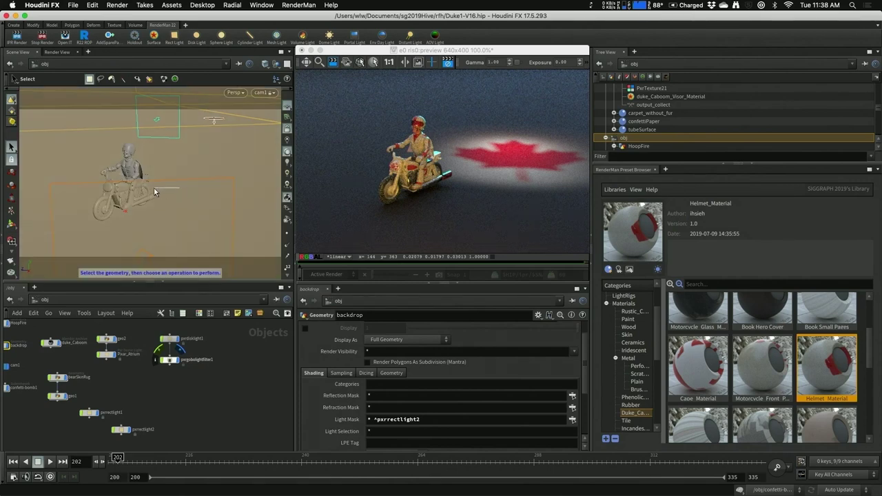
pyautogui.click(177, 190)
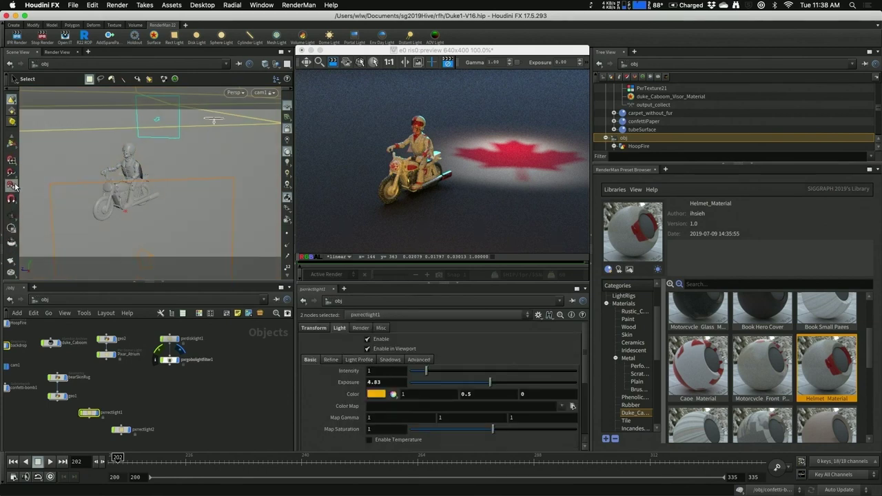
pyautogui.click(11, 215)
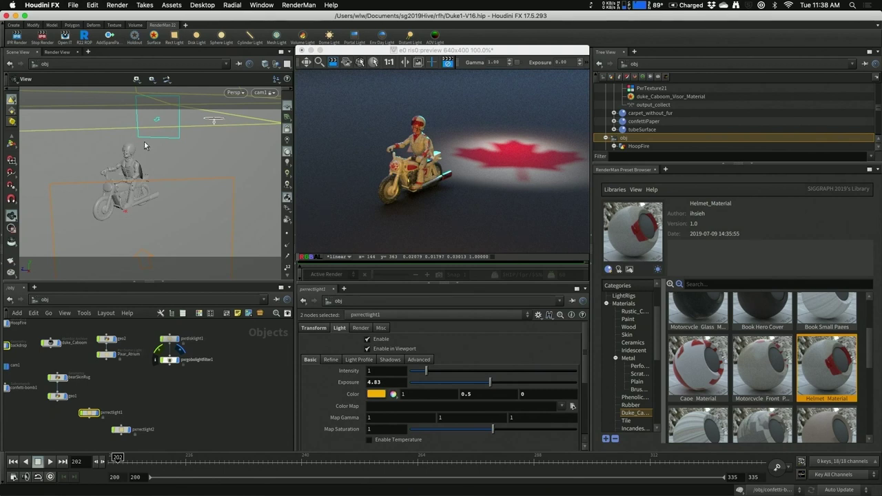
pyautogui.hotkey('ctrl', '2')
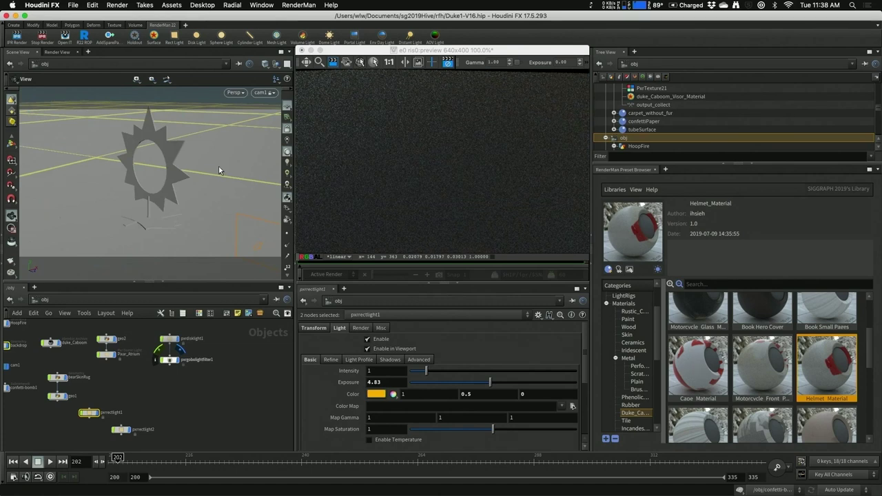
pyautogui.scroll(2, 218, 167)
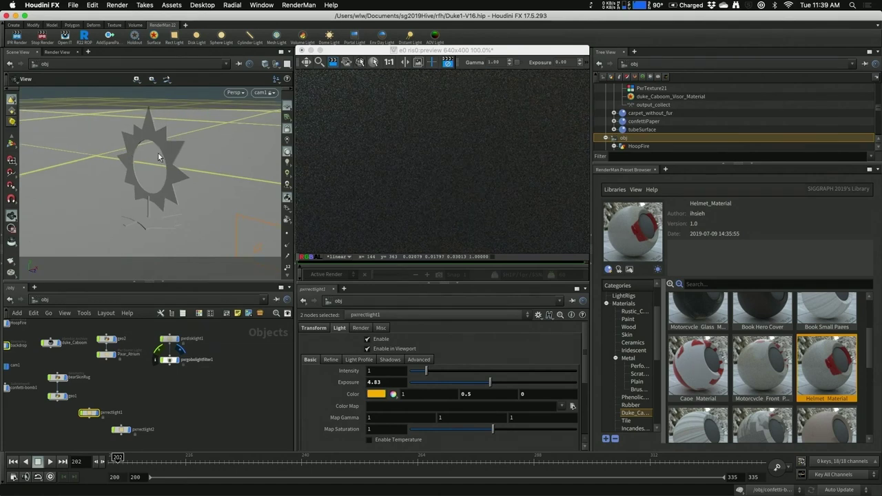
pyautogui.moveTo(160, 143); pyautogui.dragTo(167, 172)
pyautogui.click(12, 217)
pyautogui.moveTo(119, 153); pyautogui.dragTo(148, 138)
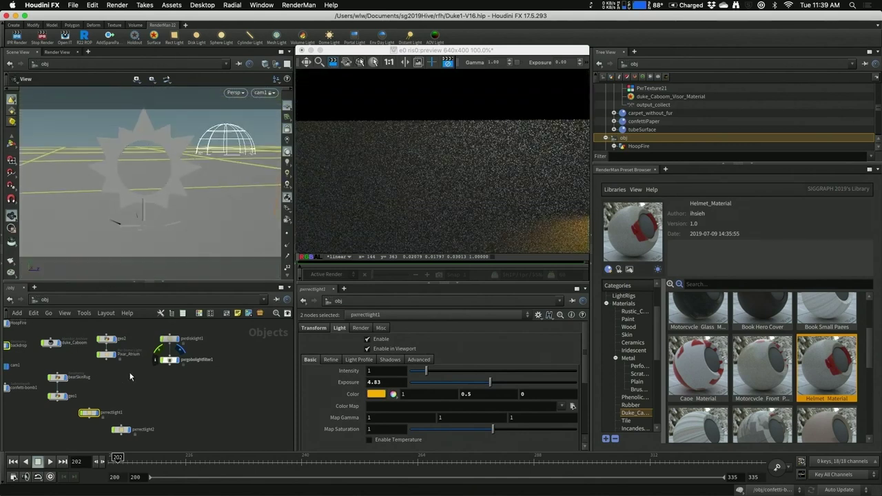
# Check the geo2, bearSkinRug and duke_Caboom objects and bring the motorcycle back into the camera view.
pyautogui.moveTo(114, 357); pyautogui.dragTo(140, 351, button='middle')
pyautogui.click(135, 334)
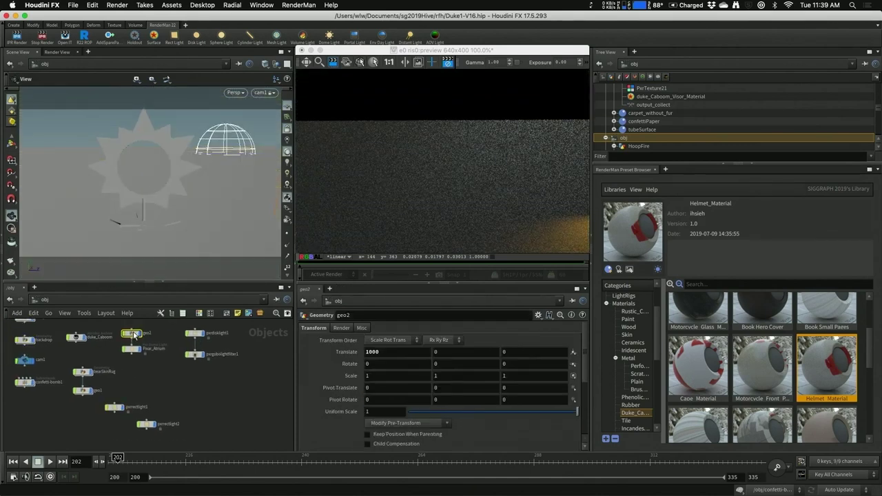
pyautogui.click(84, 374)
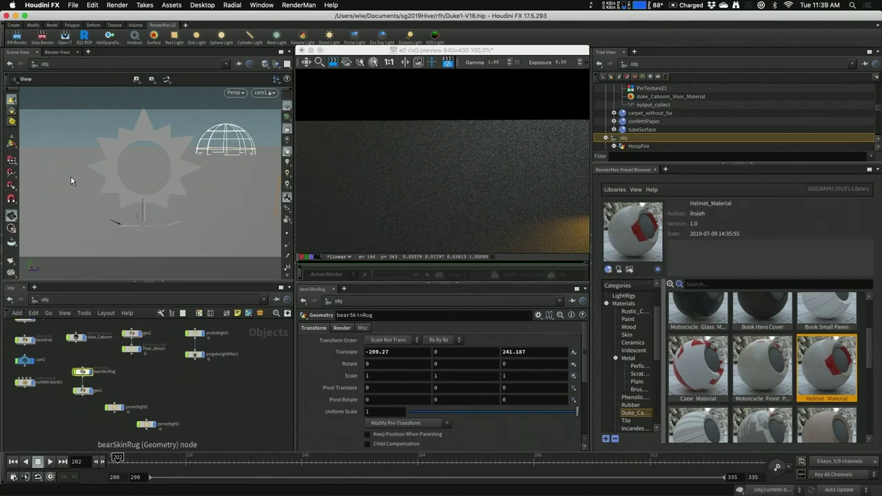
pyautogui.moveTo(74, 172)
pyautogui.mouseDown()
pyautogui.moveTo(55, 181)
pyautogui.moveTo(73, 177)
pyautogui.mouseUp()
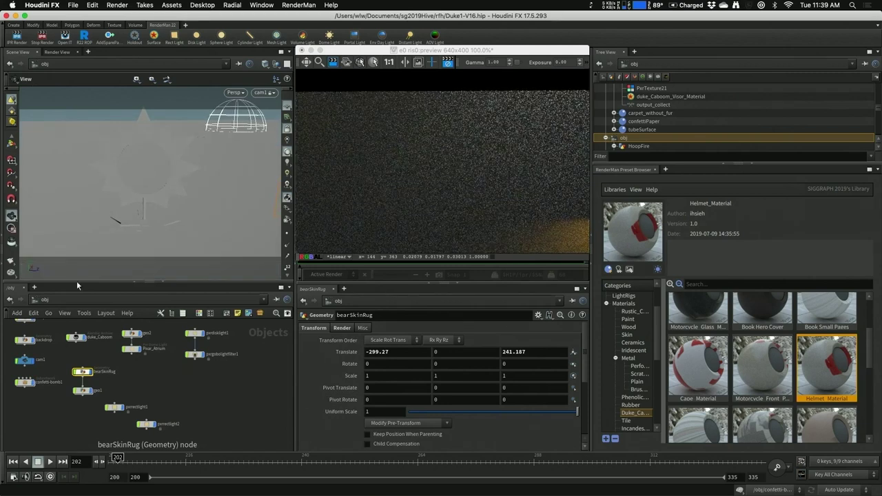
pyautogui.click(78, 338)
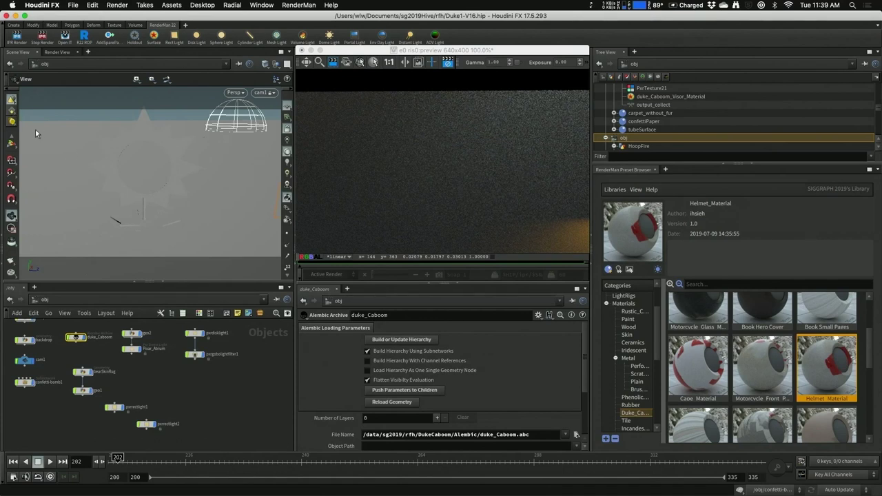
pyautogui.rightClick(11, 217)
pyautogui.scroll(-3, 159, 183)
pyautogui.moveTo(207, 204); pyautogui.dragTo(169, 220)
# Load $HIP/rug/bear_carpet_fur.abc into the alembic1 node inside the bearSkinRug object.
pyautogui.click(82, 371)
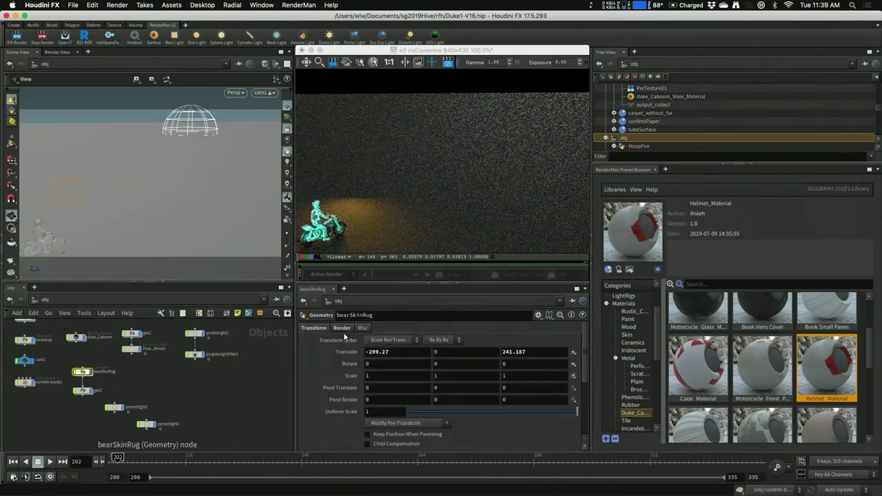
pyautogui.doubleClick(83, 371)
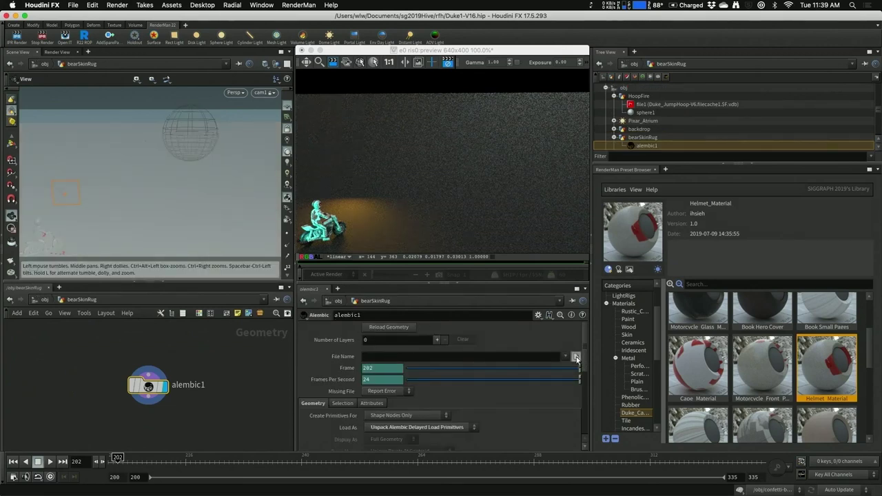
pyautogui.click(576, 357)
pyautogui.doubleClick(531, 330)
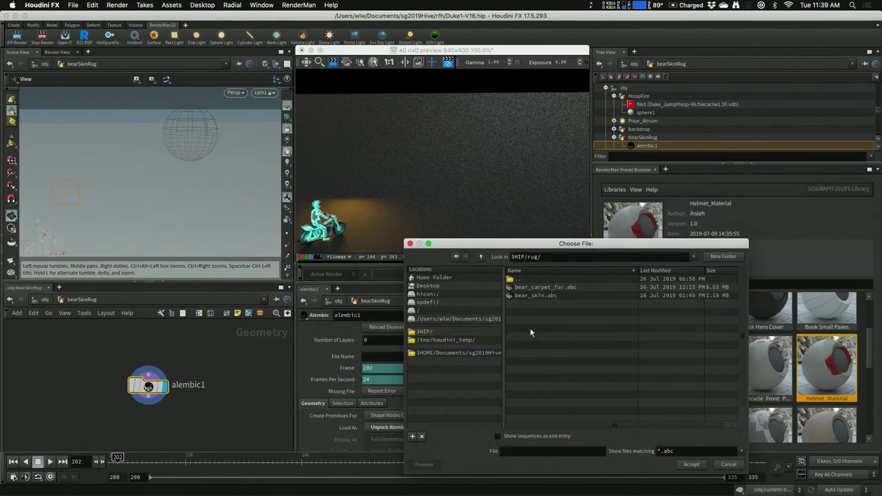
pyautogui.doubleClick(550, 287)
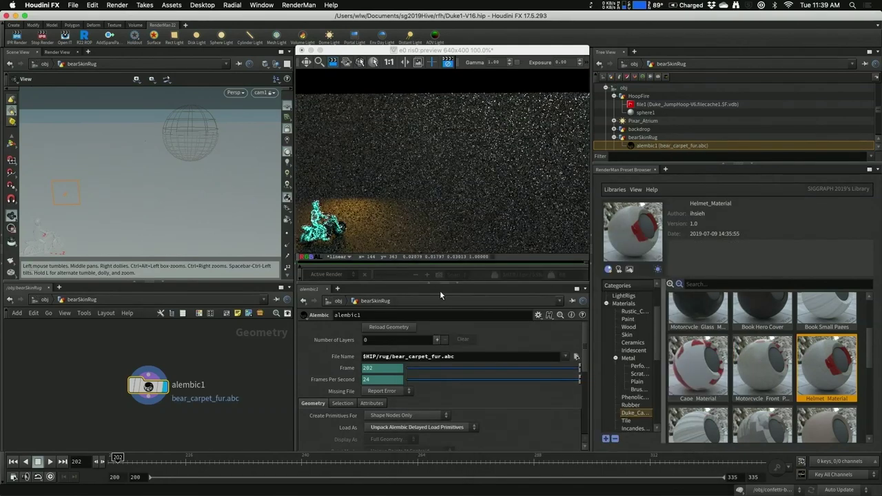
# Reframe the camera to show the bear rug with the motorcycle, check the rug's geometry selection, and return to the object level.
pyautogui.moveTo(138, 180); pyautogui.dragTo(189, 184)
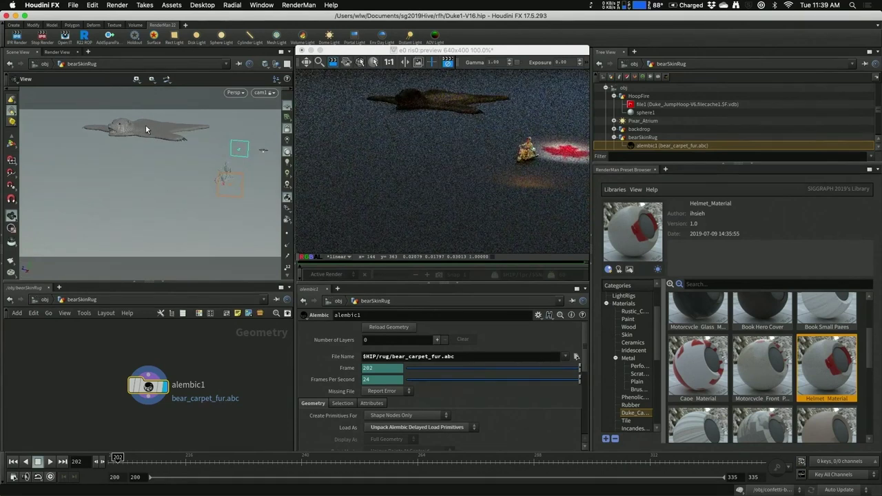
pyautogui.moveTo(146, 125); pyautogui.dragTo(137, 127)
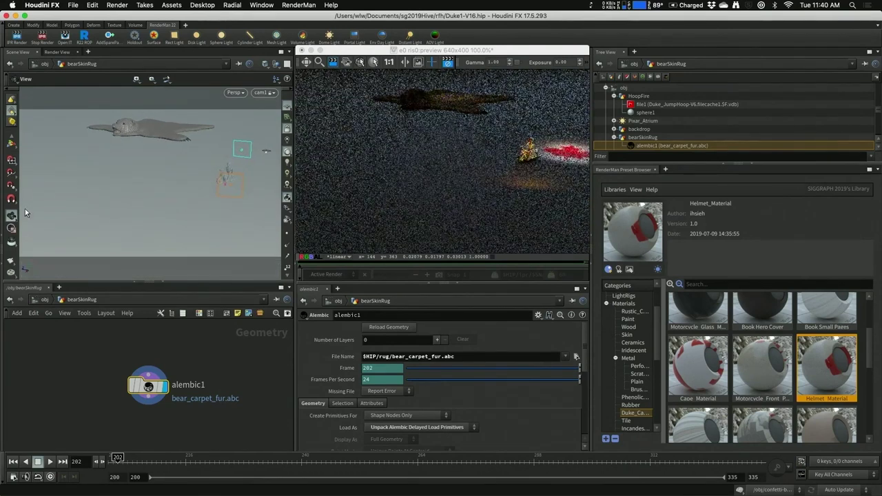
pyautogui.press('s')
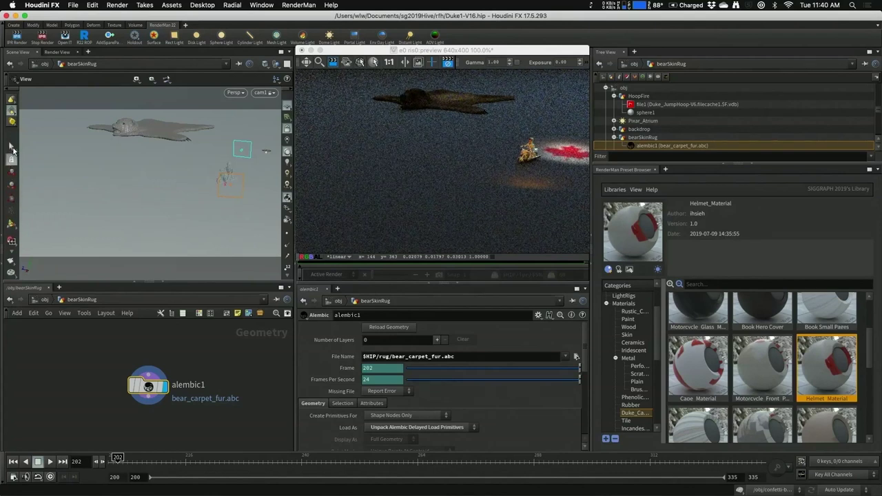
pyautogui.click(11, 147)
pyautogui.click(152, 126)
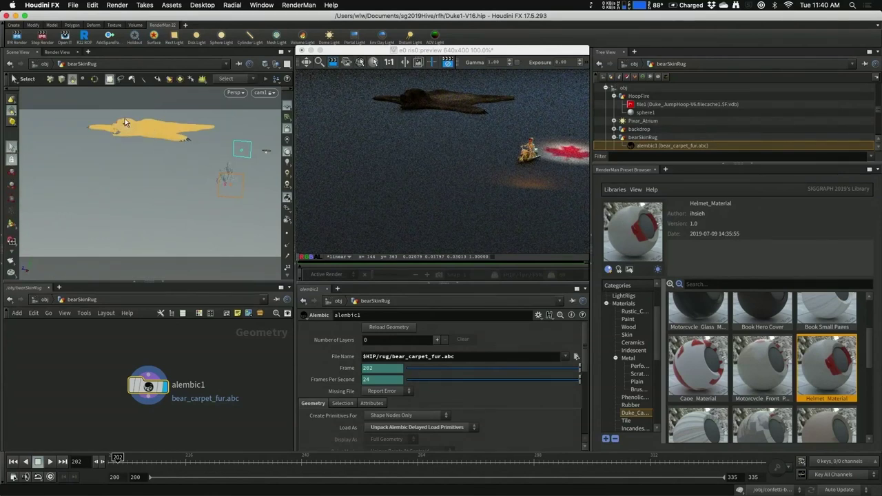
pyautogui.click(138, 150)
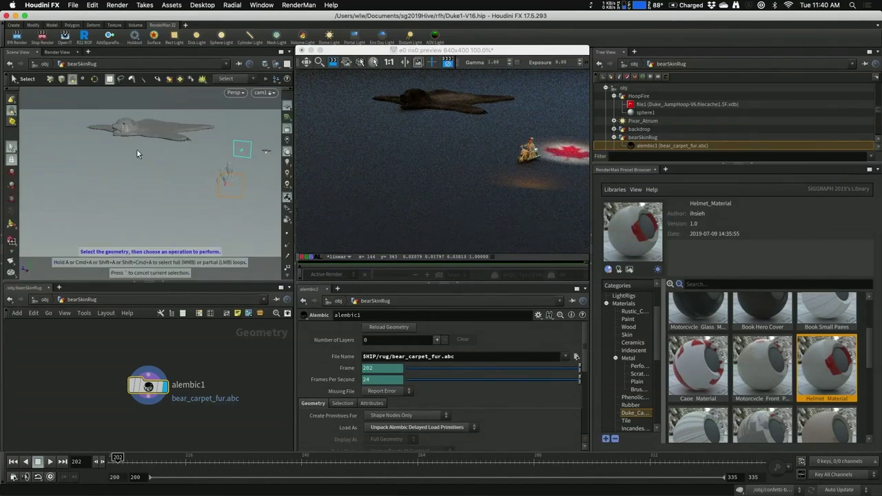
pyautogui.click(149, 125)
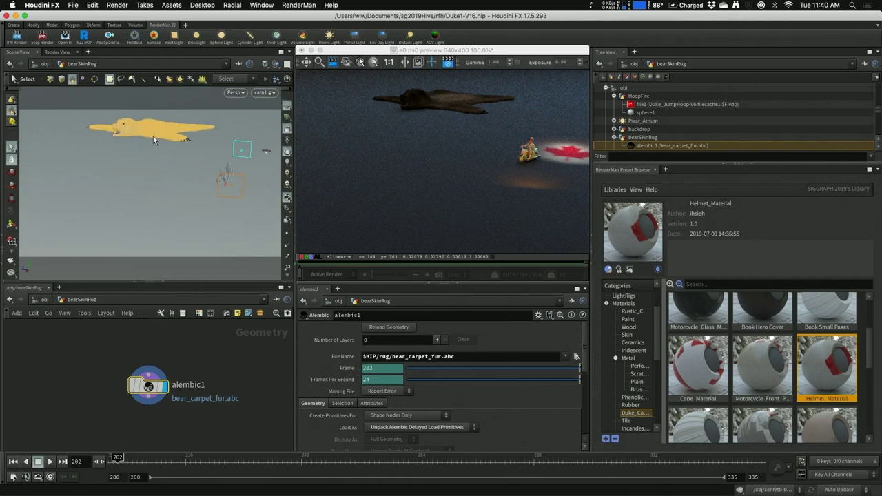
pyautogui.click(45, 302)
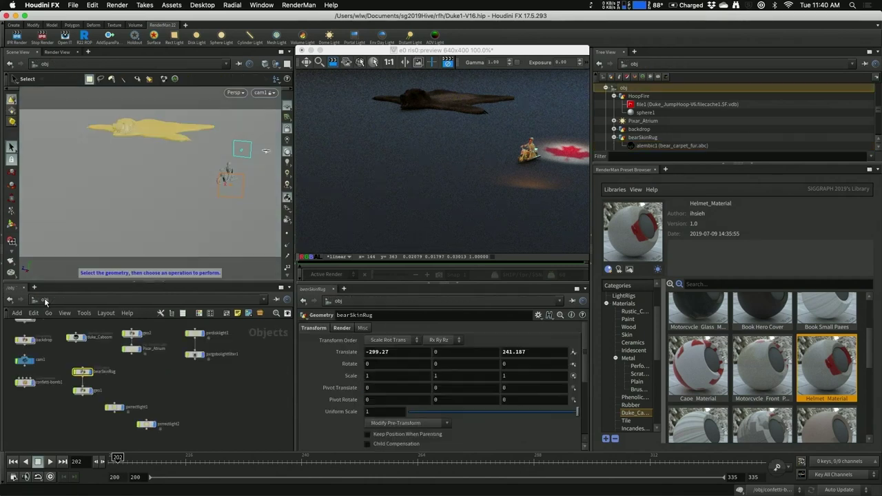
# Raise the intensity of the Pixar_Atrium dome light to 2.21.
pyautogui.click(130, 350)
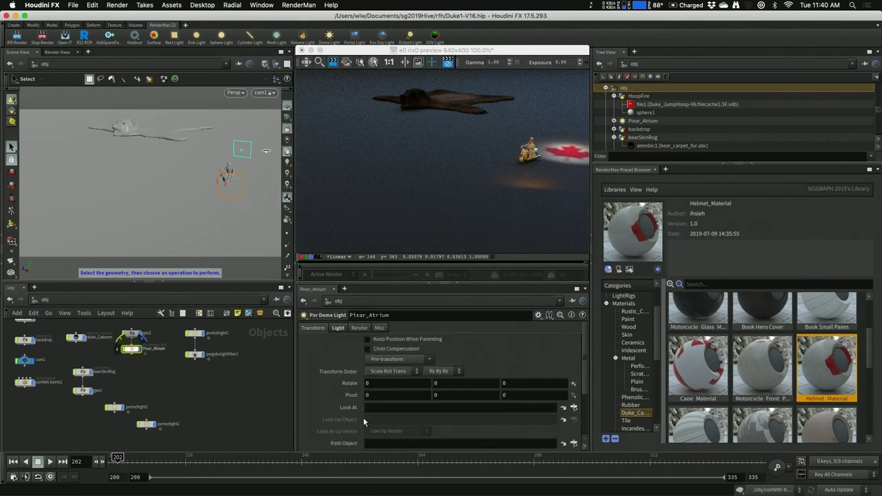
pyautogui.scroll(-3, 345, 398)
pyautogui.scroll(3, 344, 345)
pyautogui.click(338, 328)
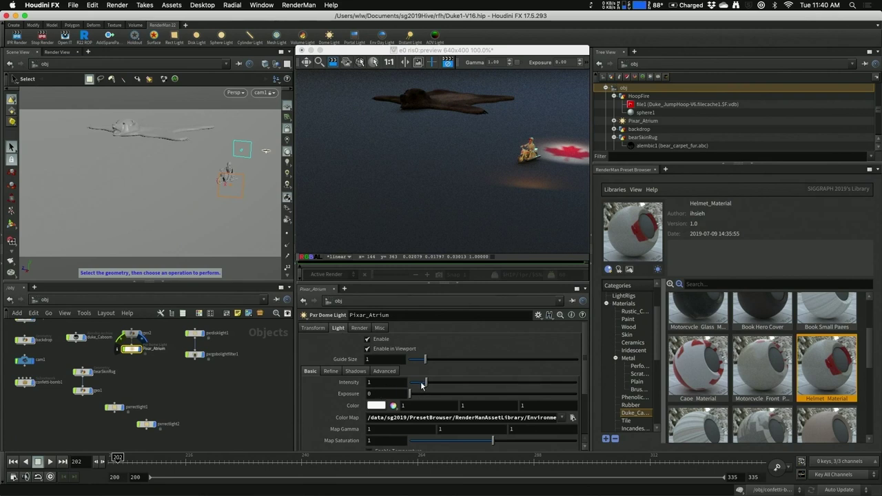
pyautogui.moveTo(422, 384); pyautogui.dragTo(447, 382)
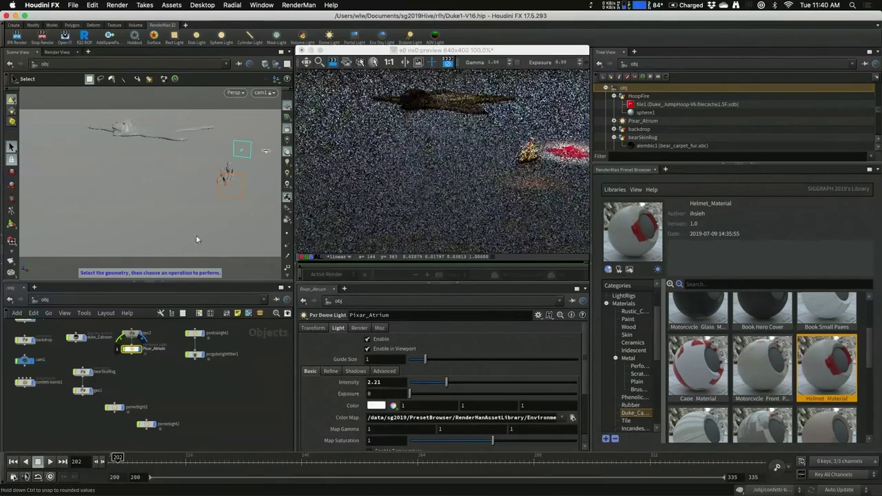
# Bring the camera in close on the bear rug's head and select the geo1 object connected below bearSkinRug.
pyautogui.moveTo(135, 188)
pyautogui.mouseDown()
pyautogui.moveTo(140, 212)
pyautogui.moveTo(145, 194)
pyautogui.mouseUp()
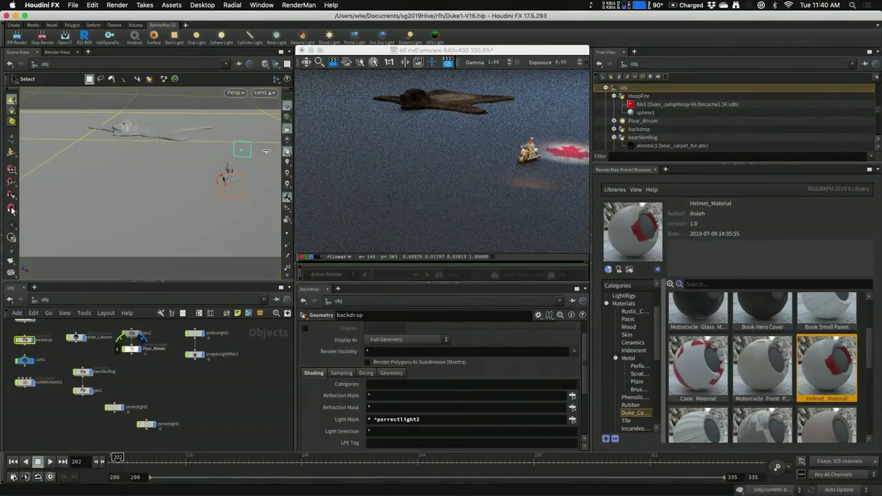
pyautogui.click(11, 215)
pyautogui.moveTo(85, 179); pyautogui.dragTo(163, 206)
pyautogui.scroll(5, 159, 201)
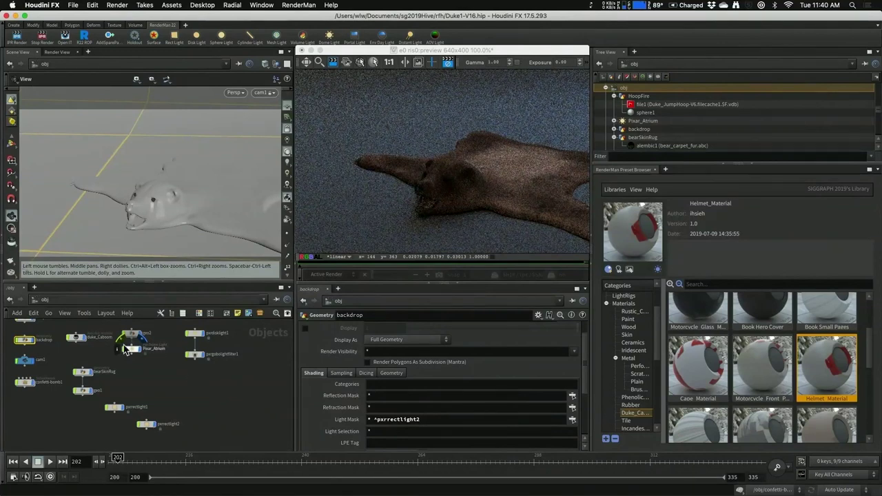
pyautogui.click(82, 391)
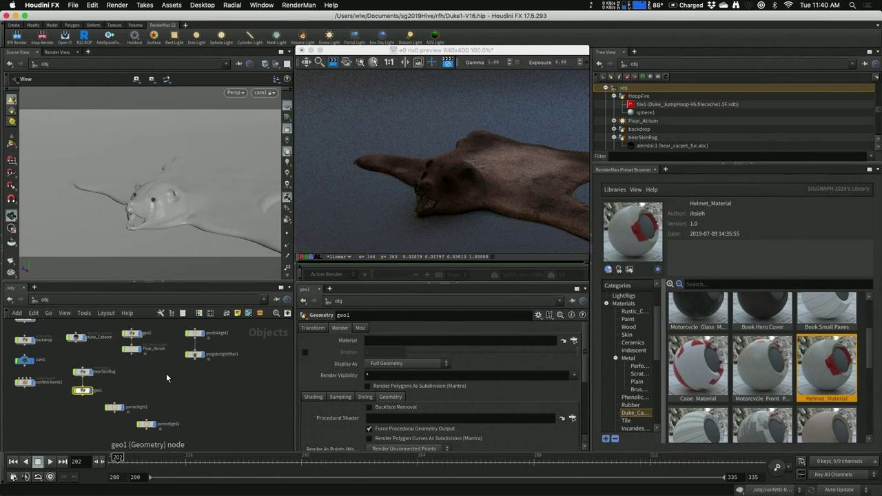
pyautogui.scroll(4, 146, 380)
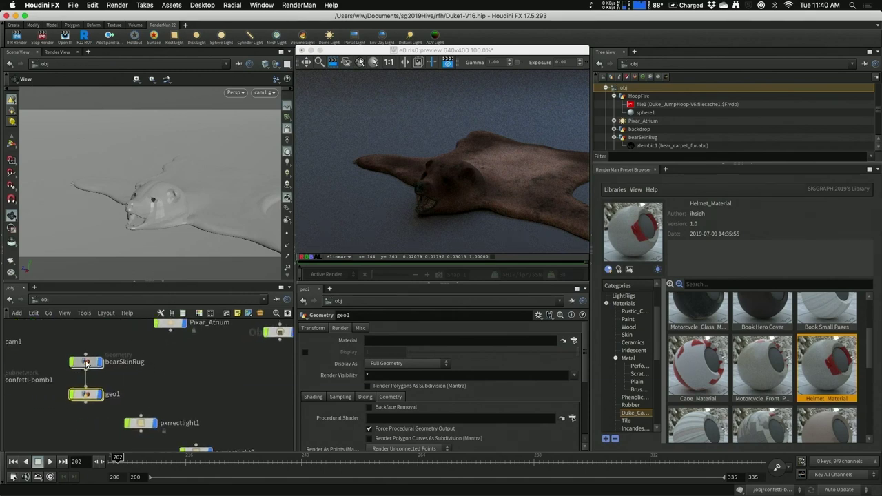
# Assign /shop/pxrdelayedreadarchive1 as the material of the geo1 object connected below bearSkinRug.
pyautogui.click(86, 364)
pyautogui.click(88, 393)
pyautogui.click(573, 342)
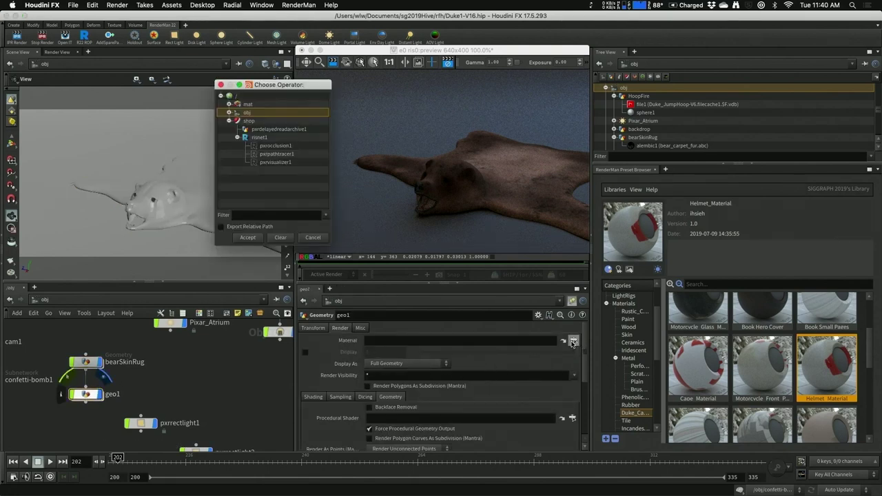
pyautogui.click(280, 129)
pyautogui.click(247, 237)
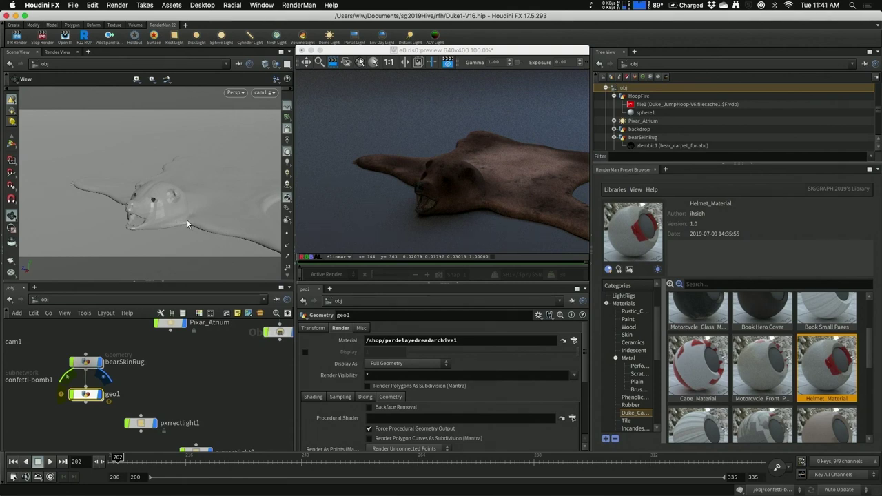
# Move the camera in on the bear rug's paw and check geo1's node information and material assignment.
pyautogui.moveTo(170, 218)
pyautogui.mouseDown()
pyautogui.moveTo(121, 210)
pyautogui.moveTo(162, 210)
pyautogui.mouseUp()
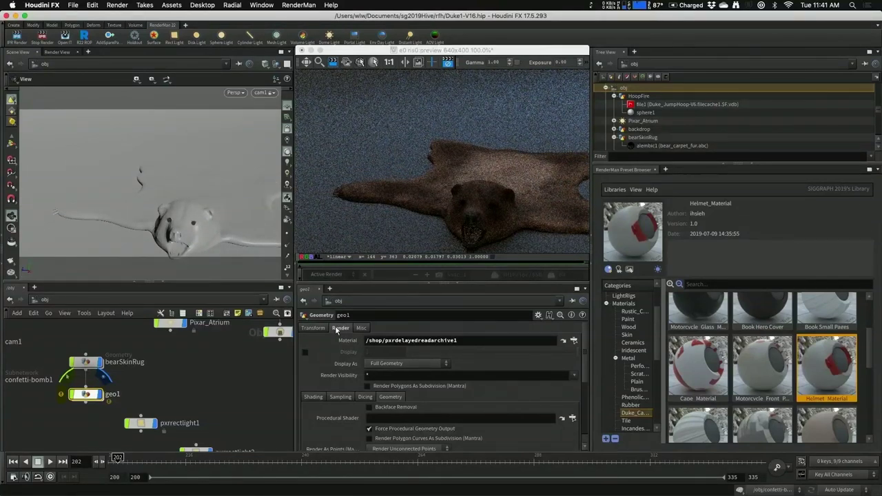
pyautogui.moveTo(106, 199); pyautogui.dragTo(149, 194)
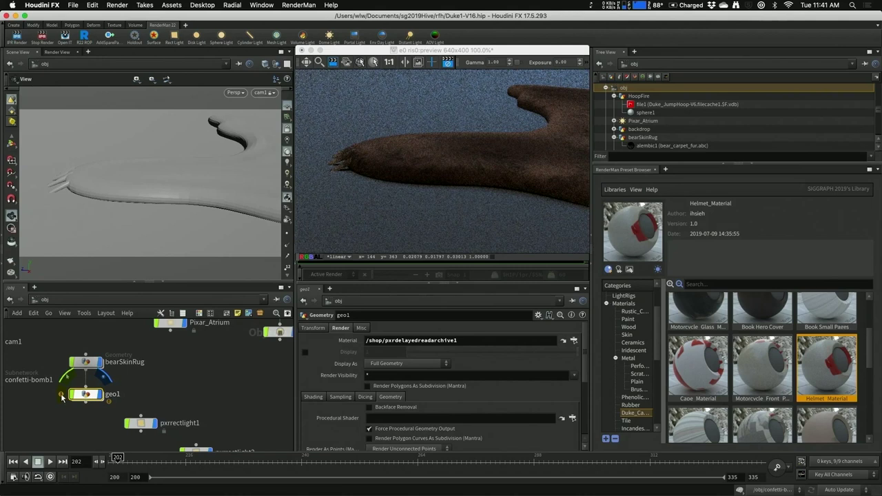
pyautogui.click(62, 396)
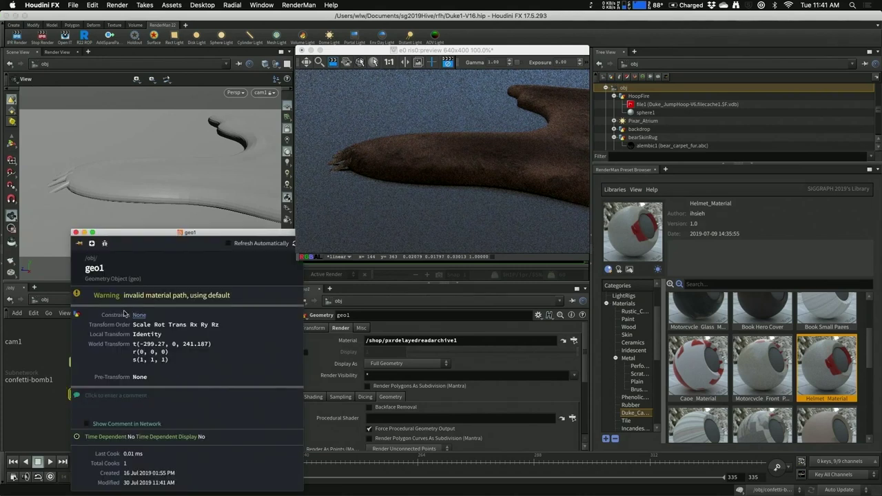
pyautogui.click(76, 233)
pyautogui.click(573, 342)
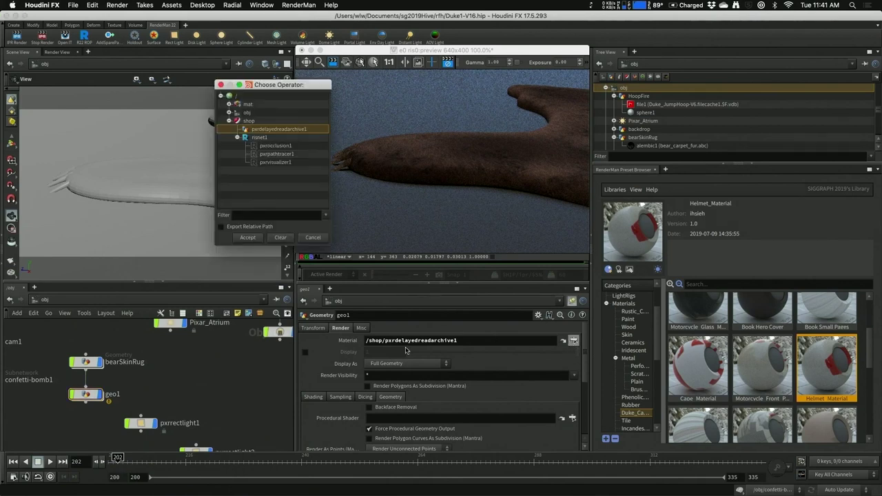
pyautogui.click(313, 237)
# Reframe the camera to face the bear rug's head from the front.
pyautogui.scroll(5, 158, 222)
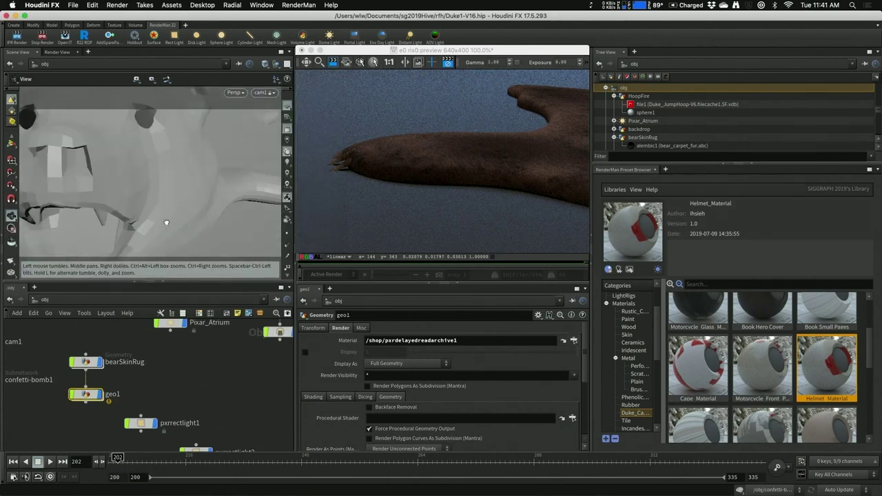
pyautogui.scroll(-6, 165, 223)
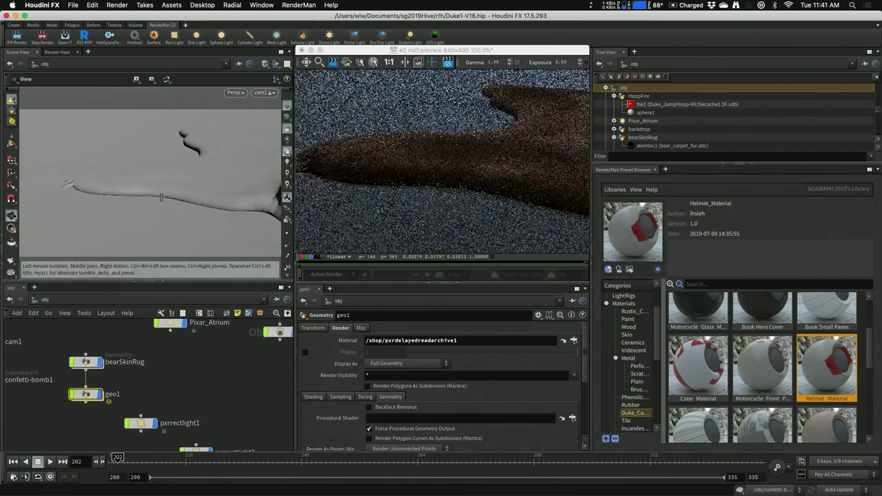
pyautogui.scroll(-3, 158, 197)
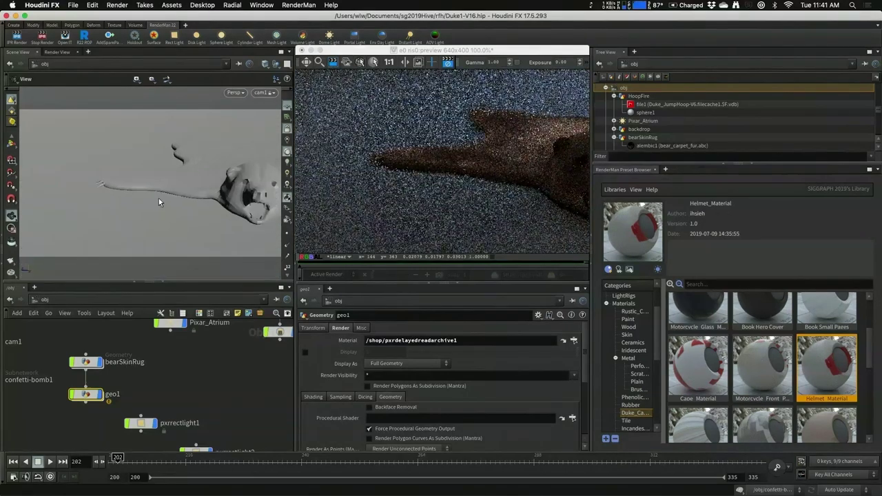
pyautogui.moveTo(161, 199)
pyautogui.mouseDown()
pyautogui.moveTo(177, 197)
pyautogui.moveTo(156, 208)
pyautogui.mouseUp()
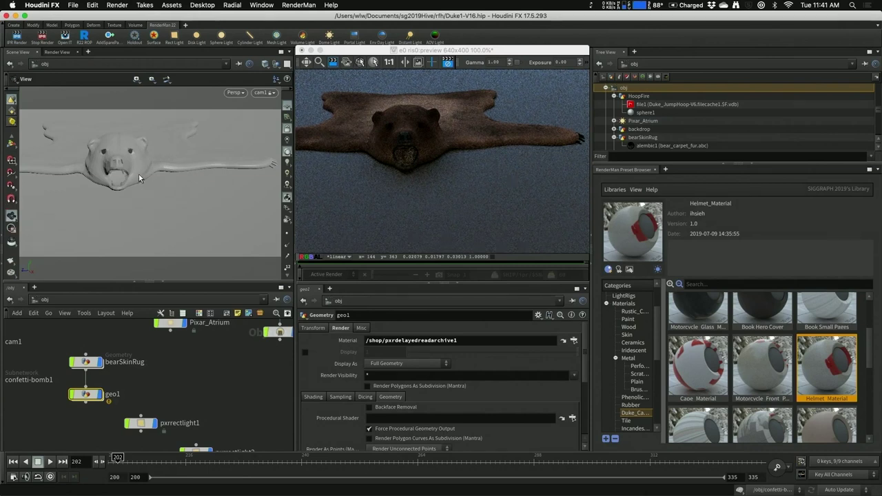
pyautogui.moveTo(159, 177); pyautogui.dragTo(177, 177)
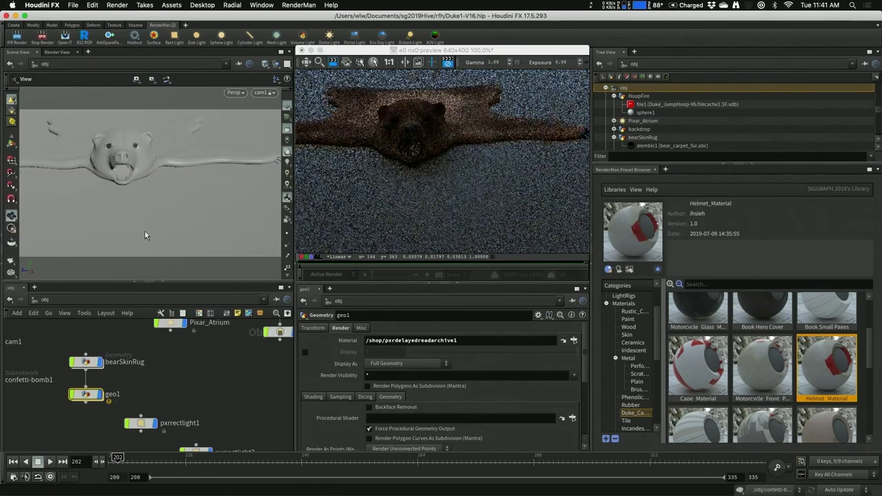
# Select confetti-bomb1, pull the camera back to show the whole bear rug, and untie the view from cam1.
pyautogui.scroll(-3, 195, 388)
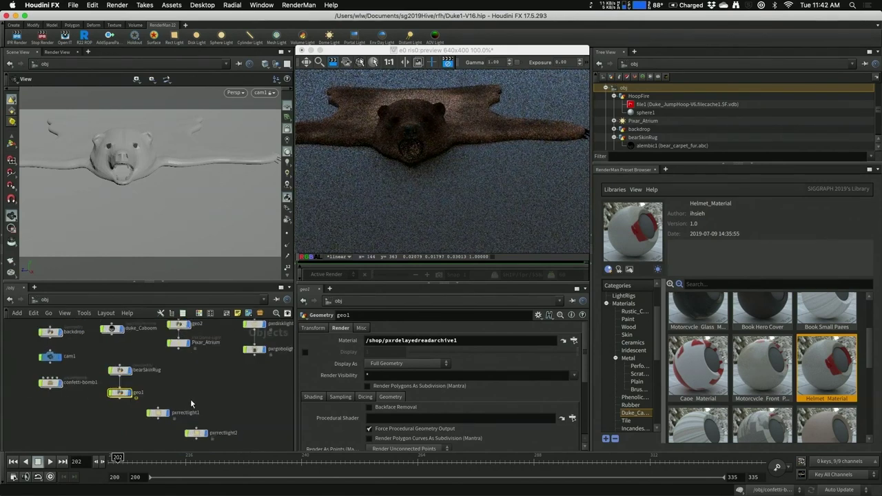
pyautogui.click(49, 383)
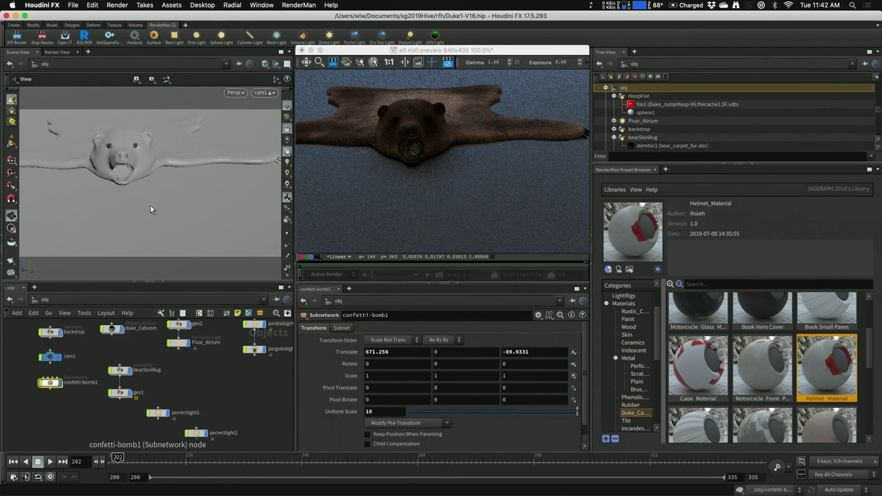
pyautogui.click(13, 145)
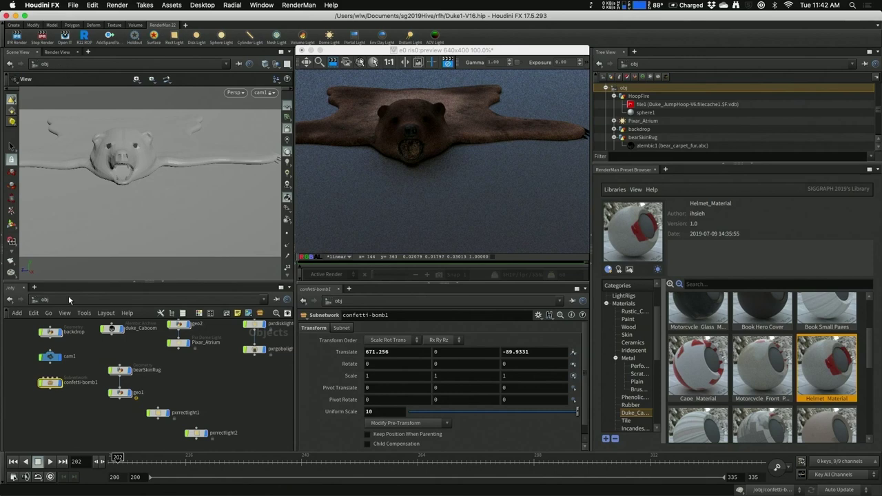
pyautogui.scroll(-5, 187, 196)
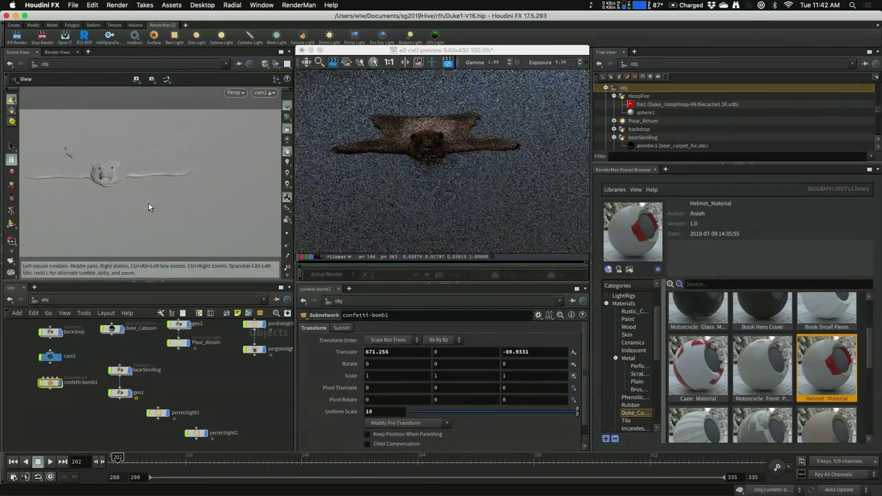
pyautogui.moveTo(150, 202); pyautogui.dragTo(127, 185)
pyautogui.click(266, 92)
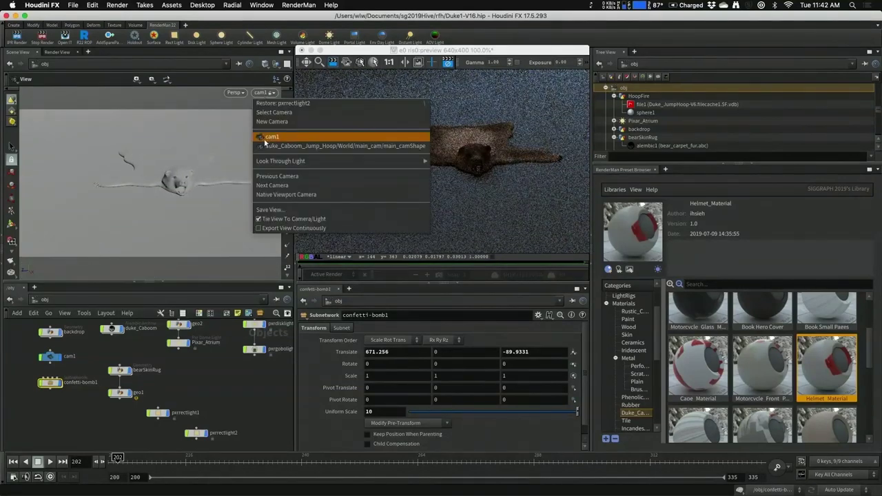
pyautogui.click(144, 109)
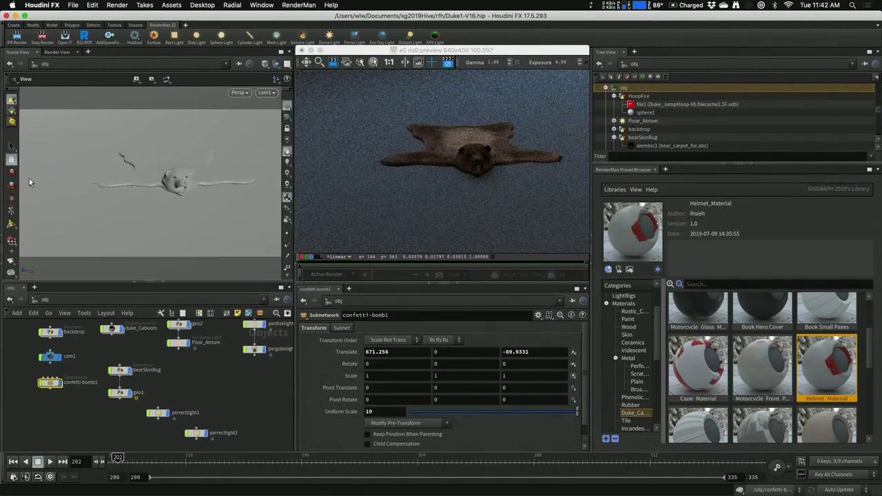
# Try to frame the confetti-bomb1 subnetwork in the viewport.
pyautogui.click(11, 148)
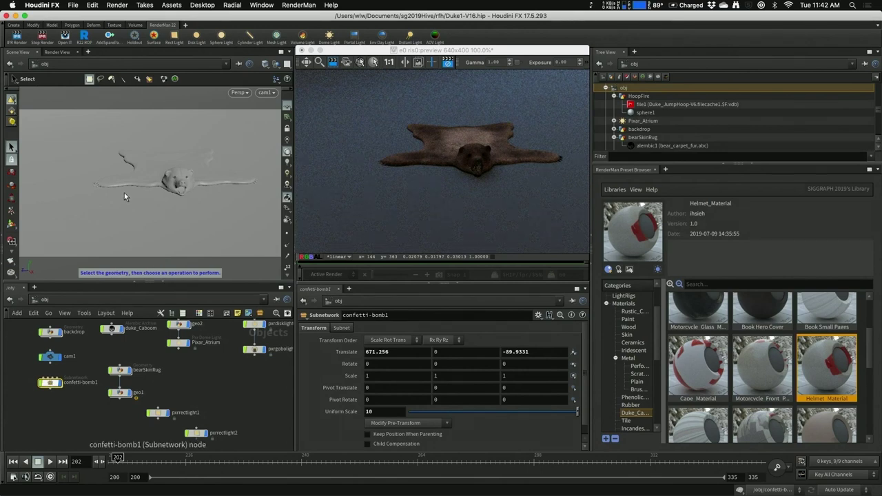
pyautogui.hotkey('ctrl', 'f')
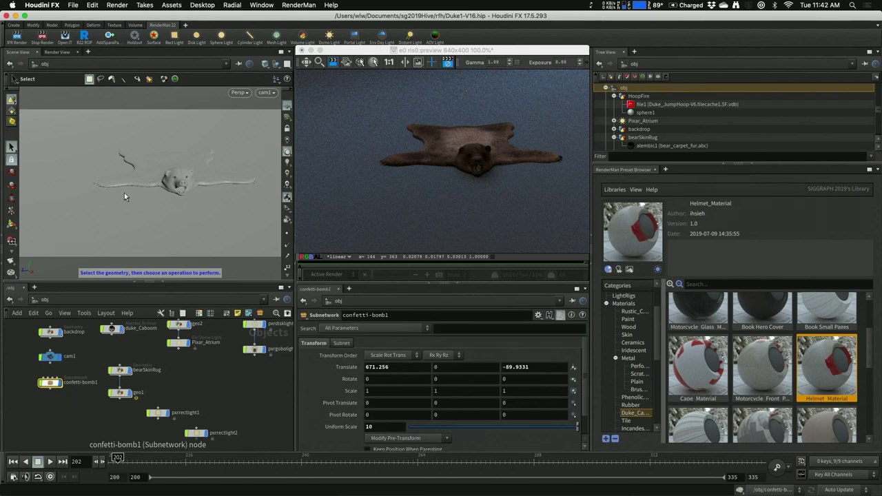
pyautogui.click(109, 64)
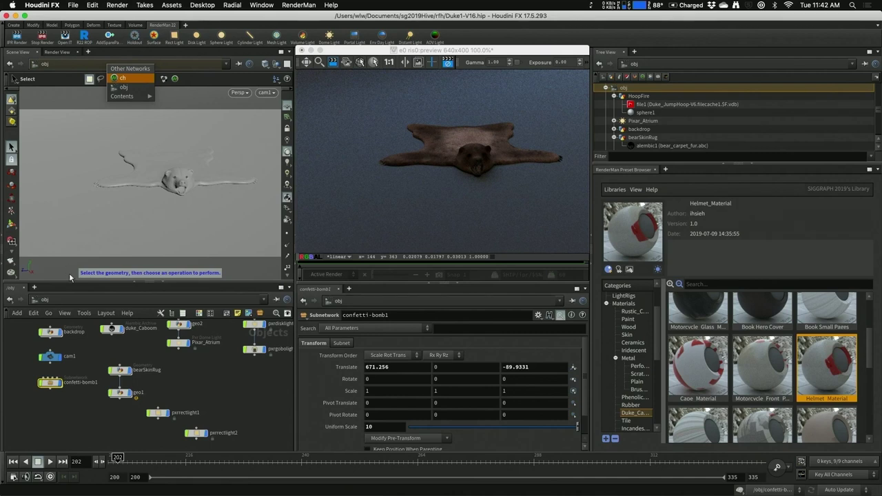
pyautogui.click(82, 216)
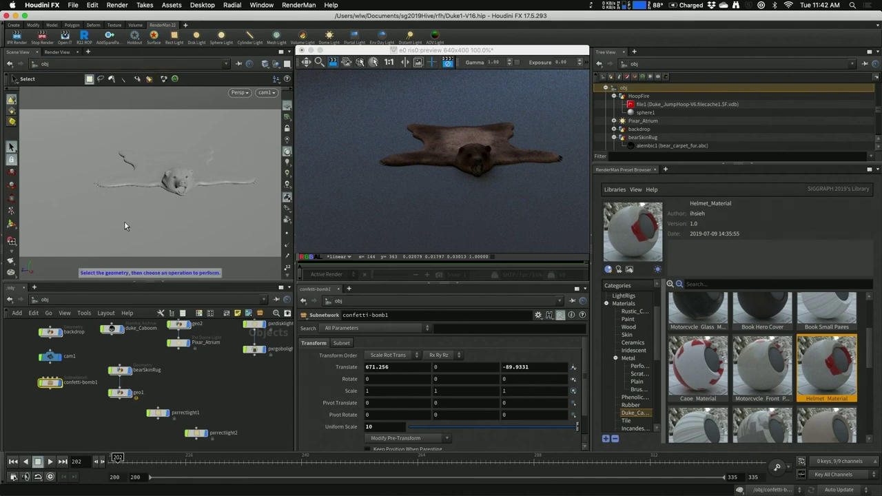
pyautogui.moveTo(127, 221); pyautogui.dragTo(160, 226)
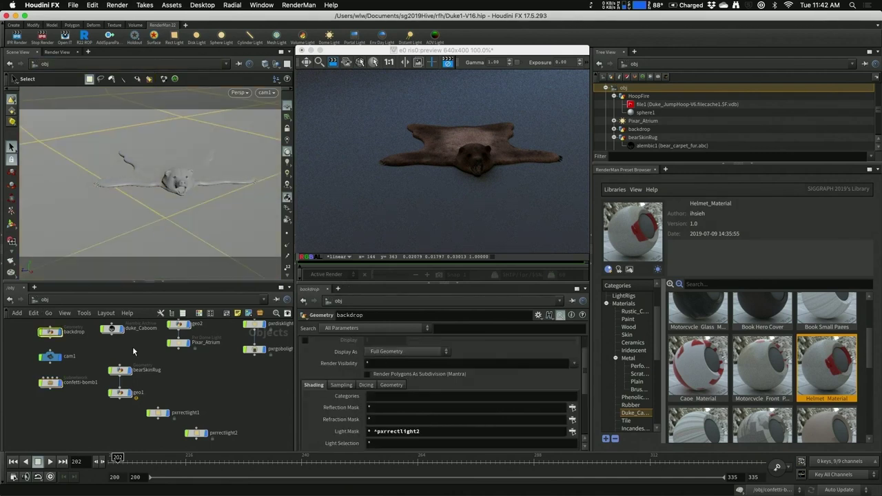
pyautogui.click(57, 385)
pyautogui.rightClick(57, 384)
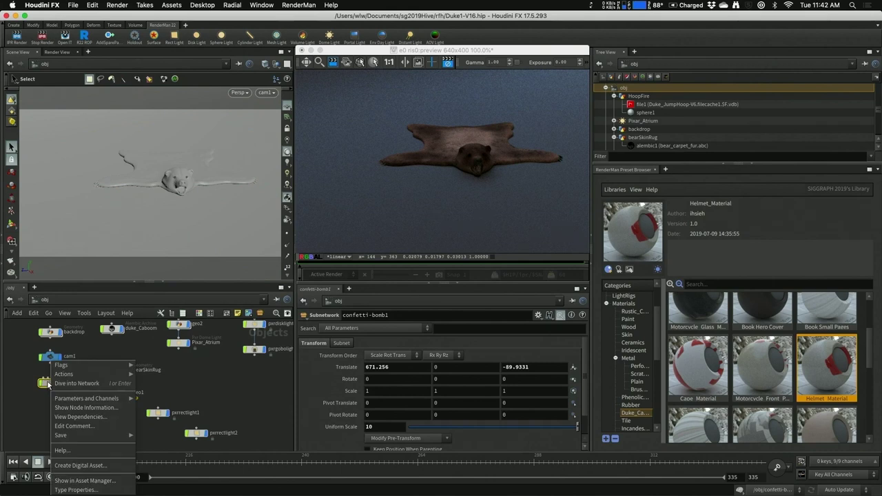
pyautogui.click(24, 420)
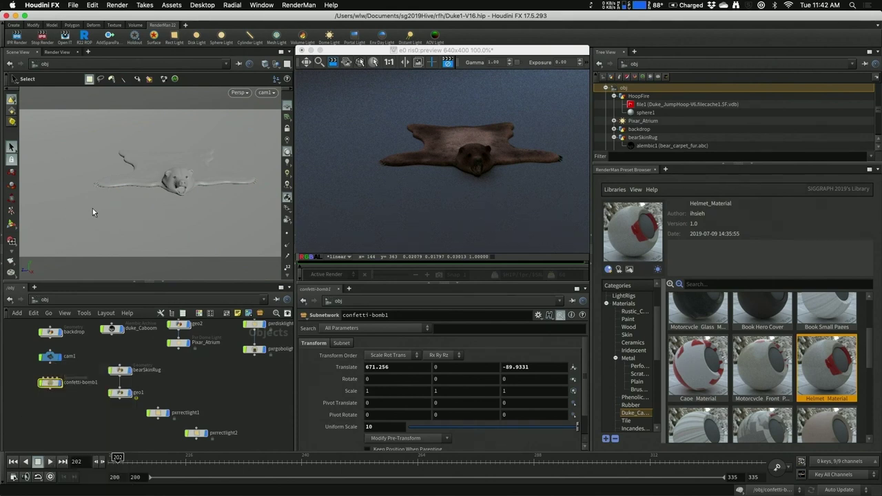
pyautogui.click(101, 208)
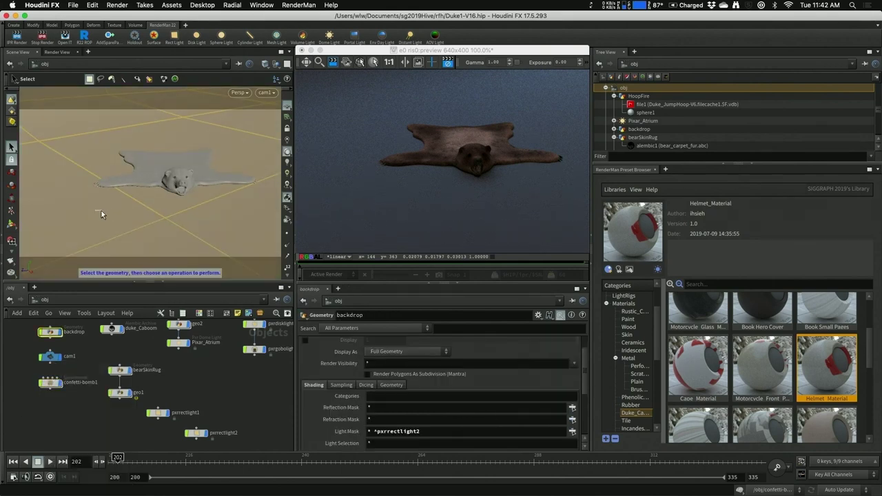
pyautogui.click(10, 215)
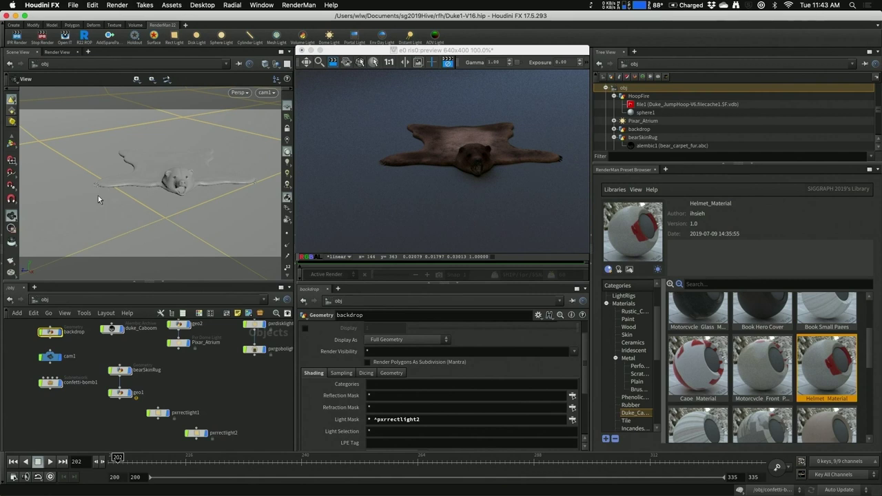
pyautogui.hotkey('ctrl', 'f')
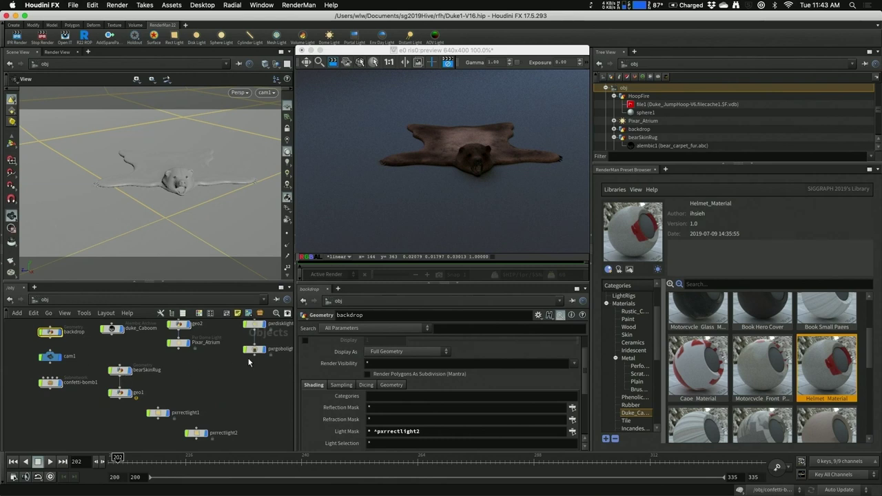
pyautogui.click(207, 386)
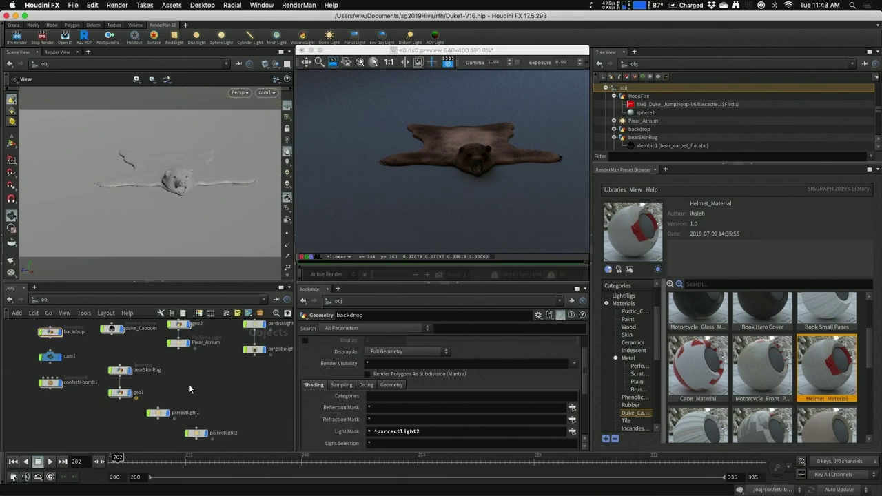
# Select confetti-bomb1 and examine its starburst shape in a free view without a camera.
pyautogui.click(57, 384)
pyautogui.moveTo(150, 206); pyautogui.dragTo(123, 210)
pyautogui.scroll(-5, 159, 198)
pyautogui.moveTo(179, 195)
pyautogui.mouseDown()
pyautogui.moveTo(200, 195)
pyautogui.moveTo(176, 191)
pyautogui.moveTo(204, 209)
pyautogui.moveTo(153, 169)
pyautogui.moveTo(179, 212)
pyautogui.mouseUp()
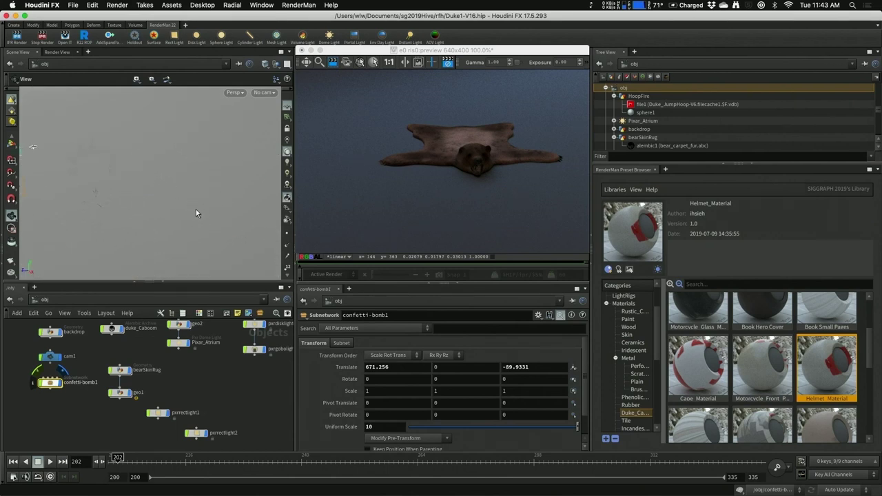
pyautogui.moveTo(127, 204); pyautogui.dragTo(202, 211)
pyautogui.moveTo(180, 225)
pyautogui.mouseDown()
pyautogui.moveTo(132, 221)
pyautogui.moveTo(179, 219)
pyautogui.mouseUp()
pyautogui.moveTo(107, 227); pyautogui.dragTo(209, 213)
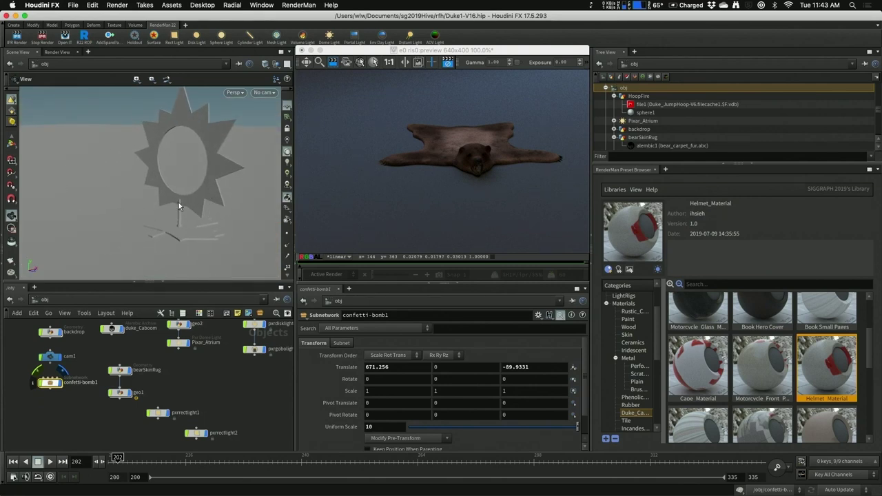
pyautogui.moveTo(228, 188); pyautogui.dragTo(195, 194)
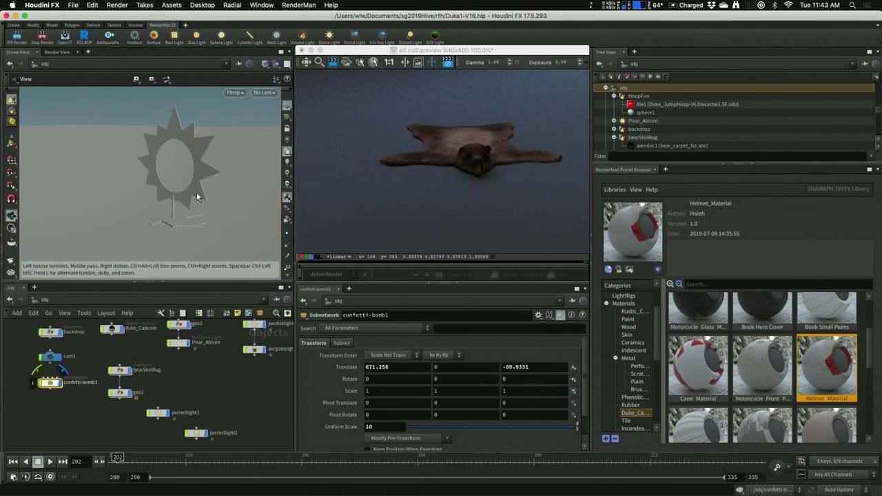
# Look through cam1 with the view tied to it and move the camera to frame the confetti bomb.
pyautogui.click(271, 92)
pyautogui.click(270, 146)
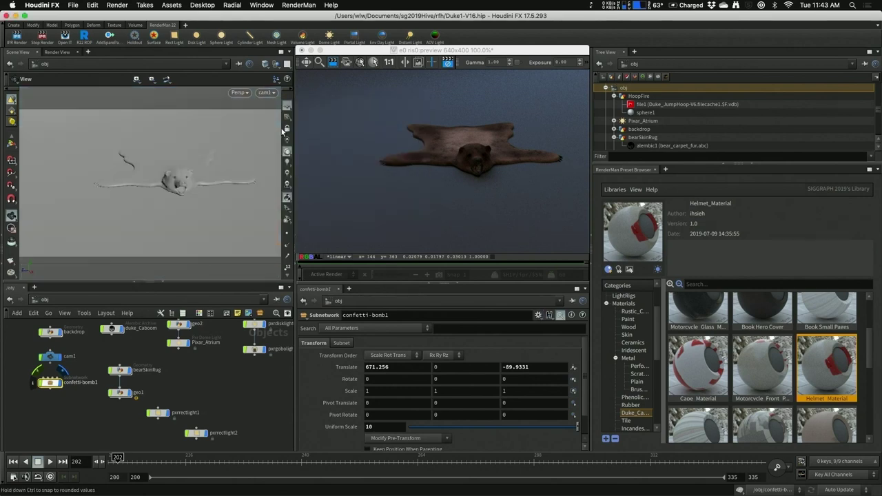
pyautogui.moveTo(164, 186); pyautogui.dragTo(183, 200)
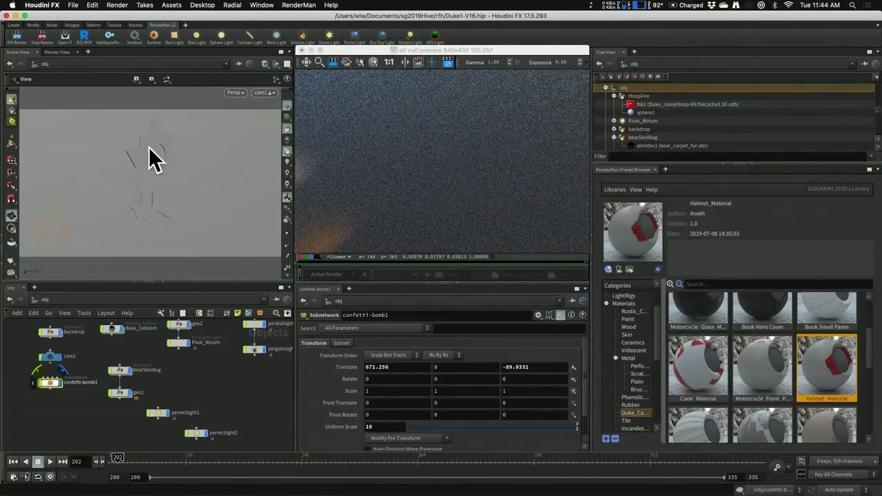
# Clear the Exclude Objects list of the ris0 render node so duke_Caboom_Jump_Hoop and HoopFire are rendered.
pyautogui.click(115, 5)
pyautogui.moveTo(138, 24)
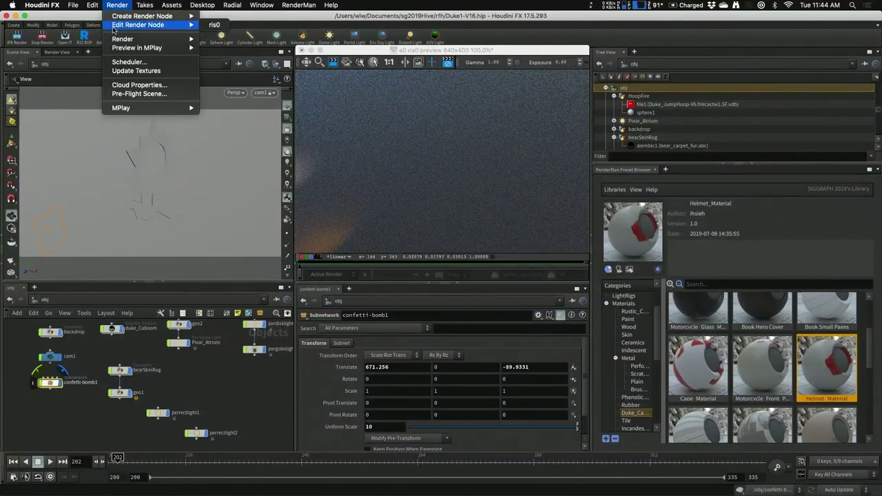
pyautogui.click(213, 25)
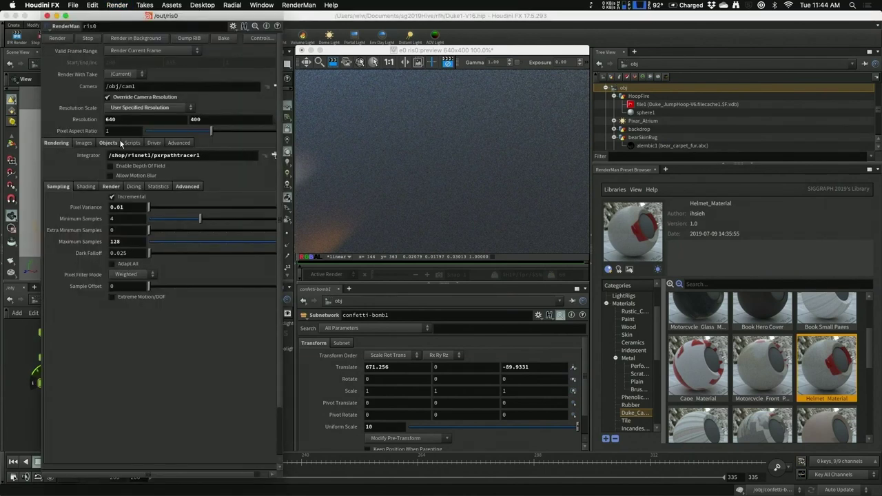
pyautogui.click(108, 142)
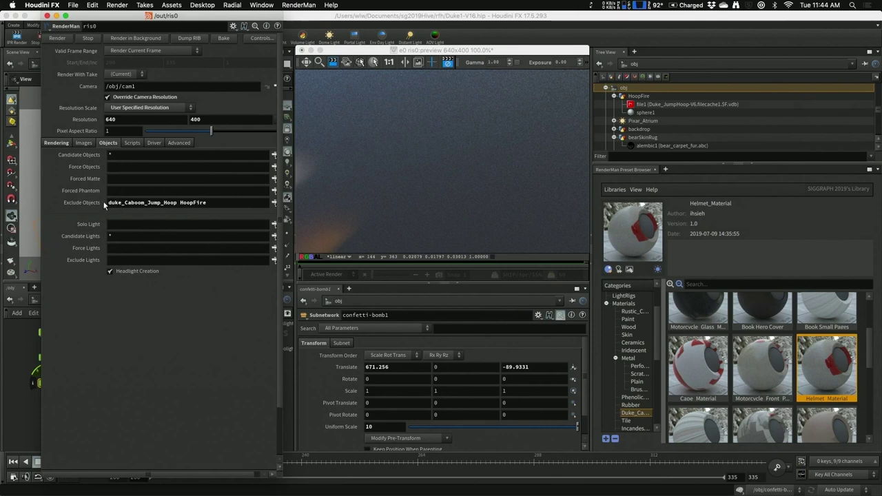
pyautogui.click(216, 204)
pyautogui.press('BackSpace')
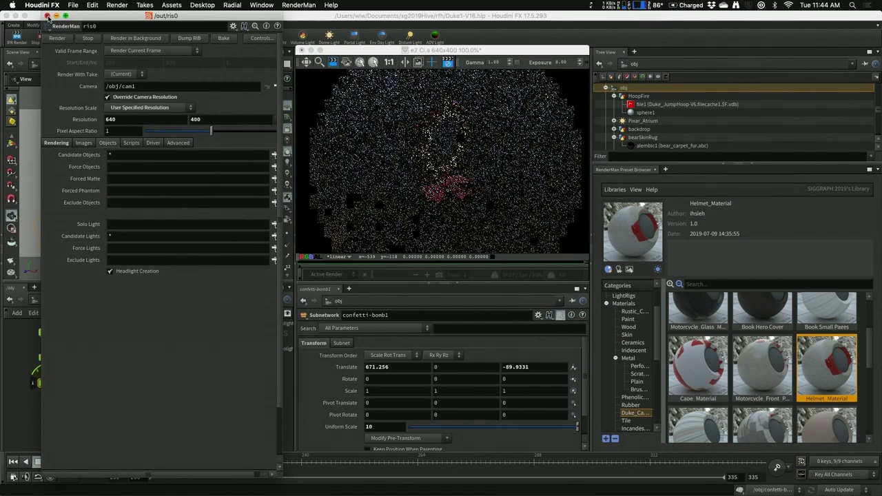
pyautogui.click(47, 15)
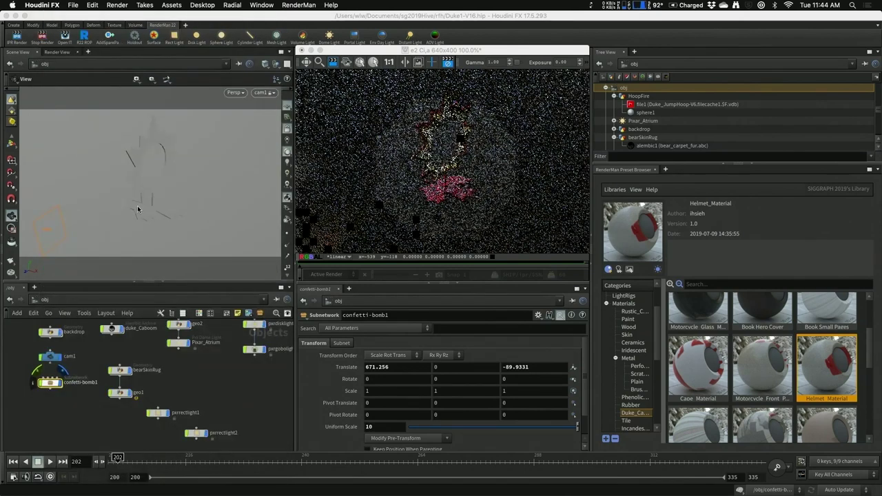
# Go to frame 301 and move the camera to view the burning hoop from closer and more to the side.
pyautogui.click(84, 461)
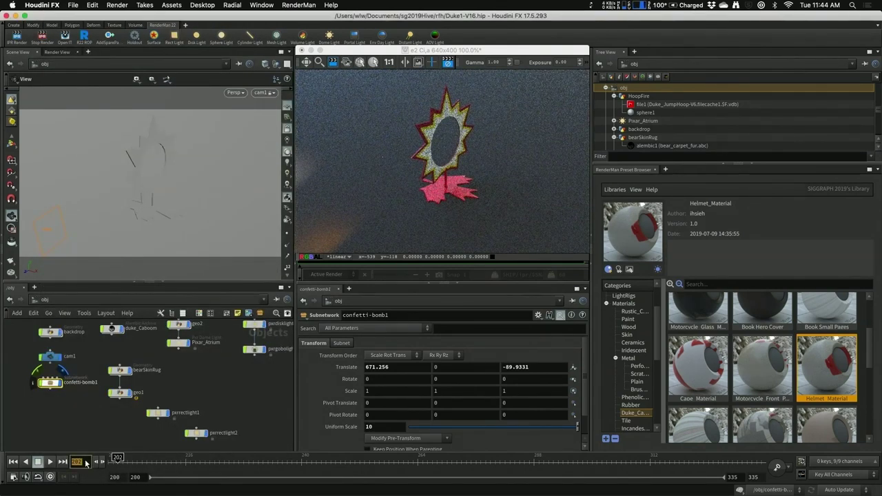
pyautogui.write('301')
pyautogui.press('Return')
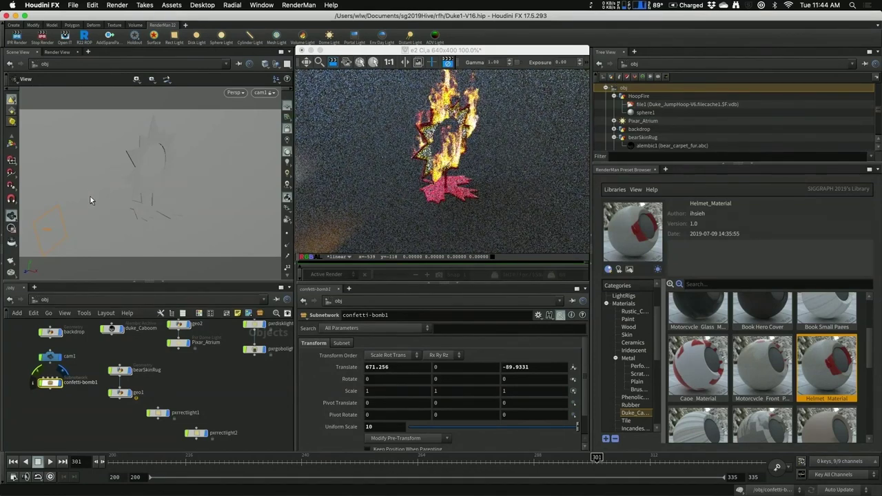
pyautogui.moveTo(106, 204); pyautogui.dragTo(153, 215)
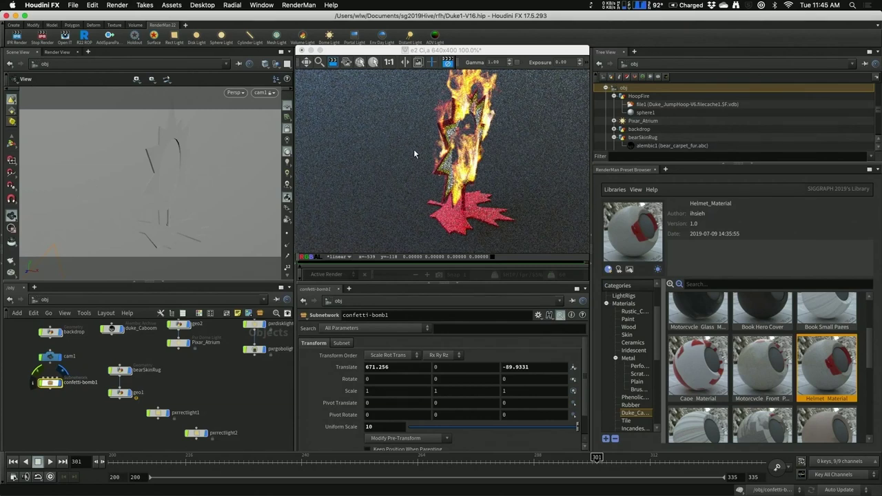
# Go to frame 324 and adjust the camera distance to fit the burning hoop and its maple-leaf base in the render.
pyautogui.click(78, 461)
pyautogui.write('324')
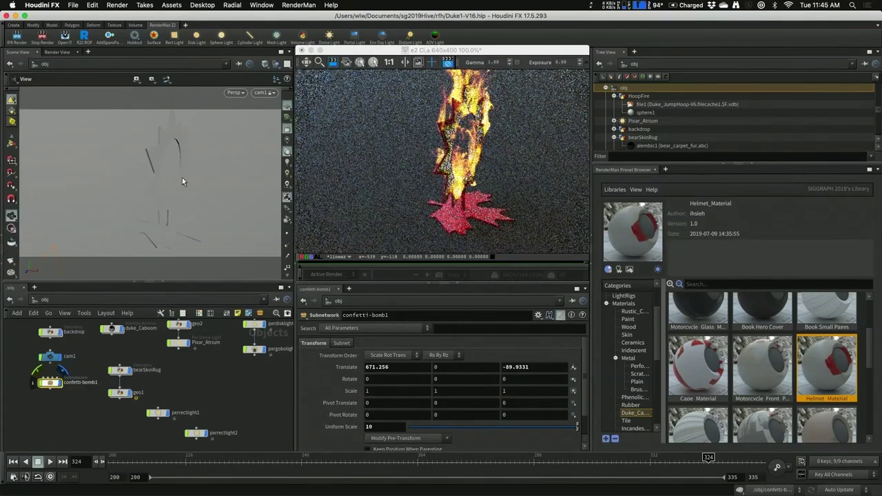
pyautogui.scroll(-3, 183, 172)
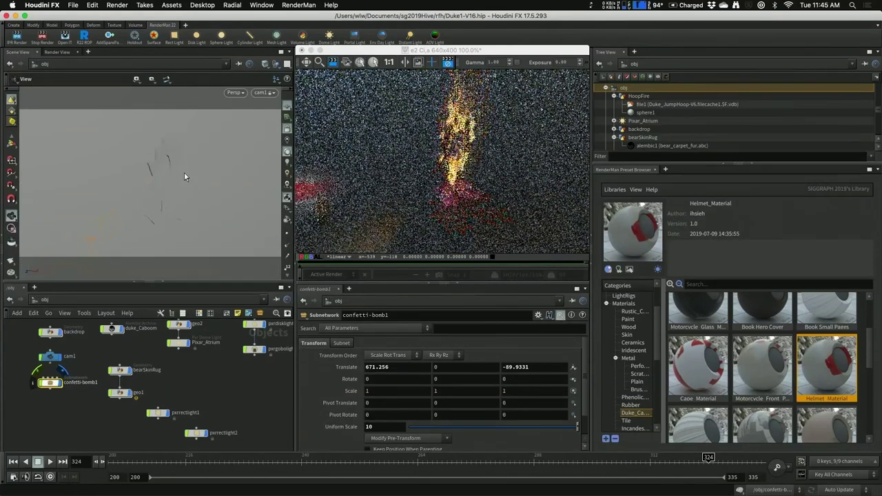
pyautogui.scroll(3, 187, 174)
pyautogui.scroll(-2, 187, 174)
pyautogui.scroll(-2, 187, 173)
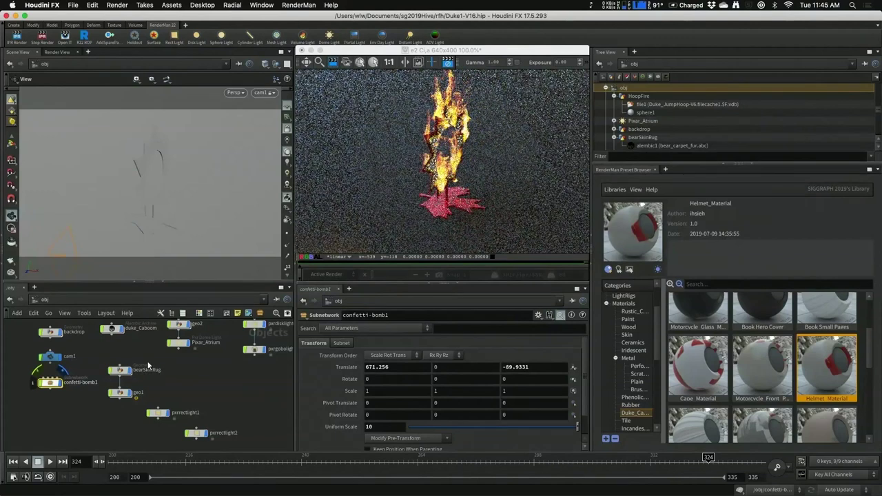
# Select the HoopFire object and open the shader network of its PxrFireBall material.
pyautogui.scroll(3, 147, 365)
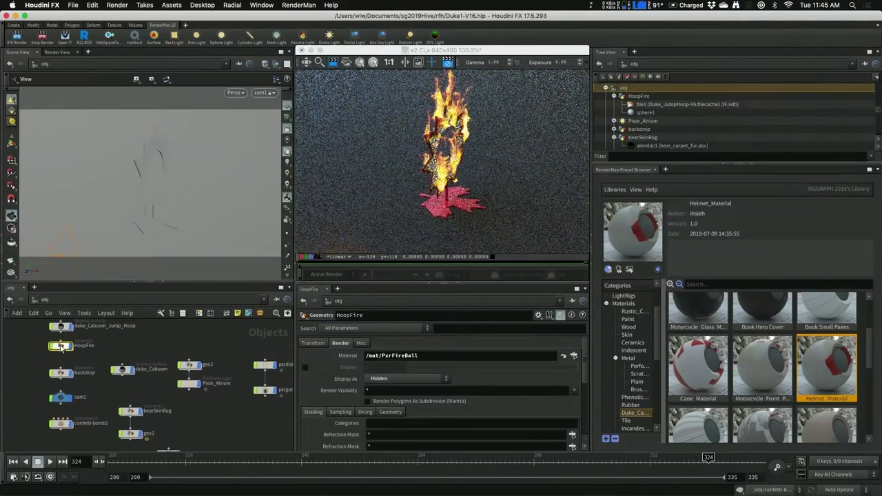
pyautogui.click(562, 356)
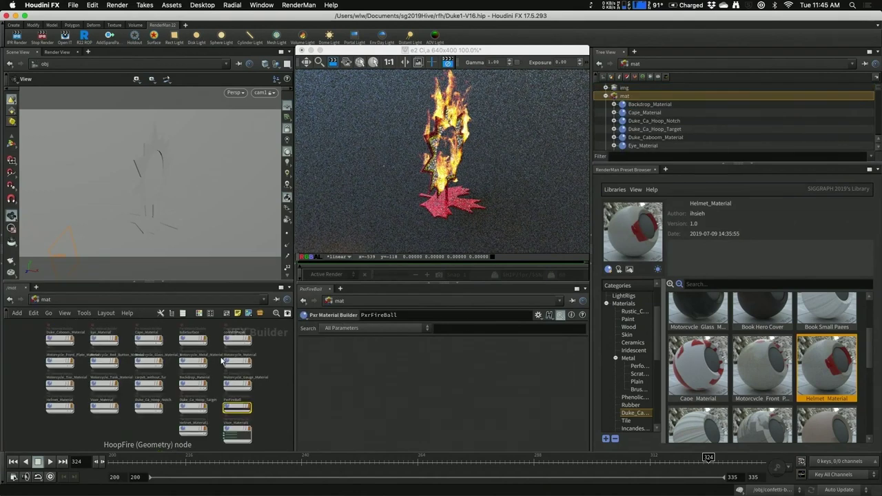
pyautogui.doubleClick(237, 409)
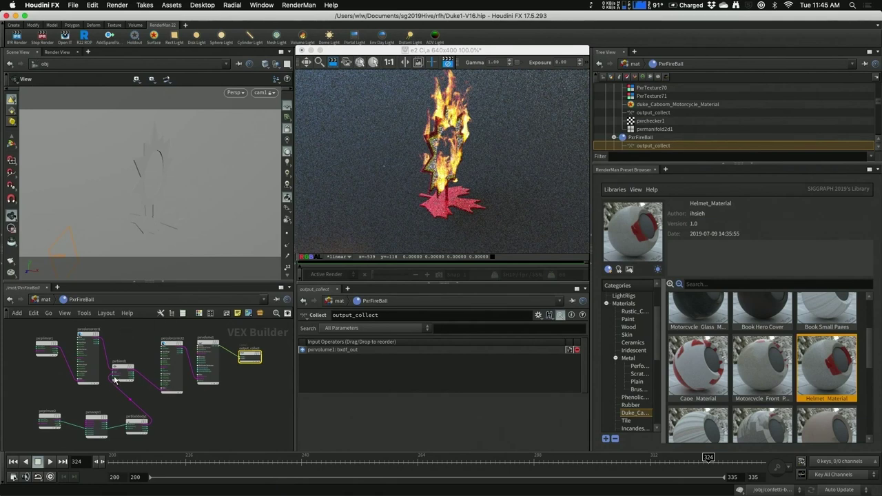
# Set the RGB Gain of pxrcolorcorrect2 to pure green (0, 1, 0) and the Exposure of pxrblackbody1 to 1.2.
pyautogui.click(175, 345)
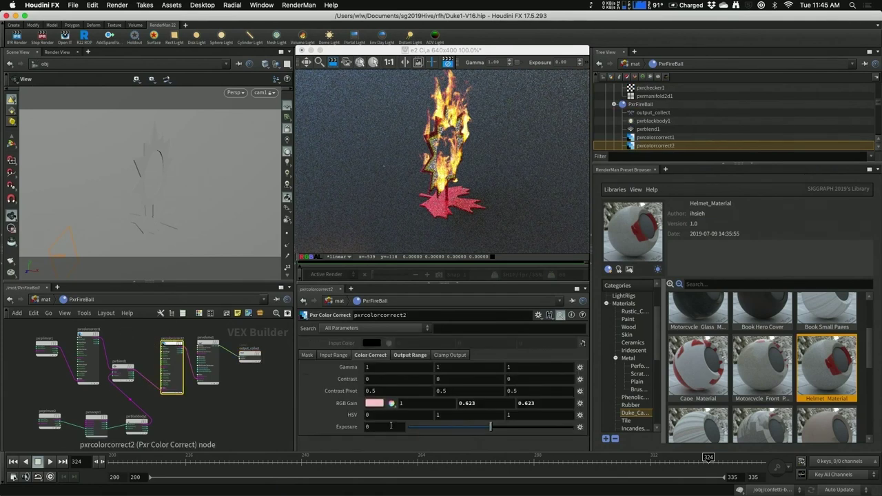
pyautogui.click(370, 405)
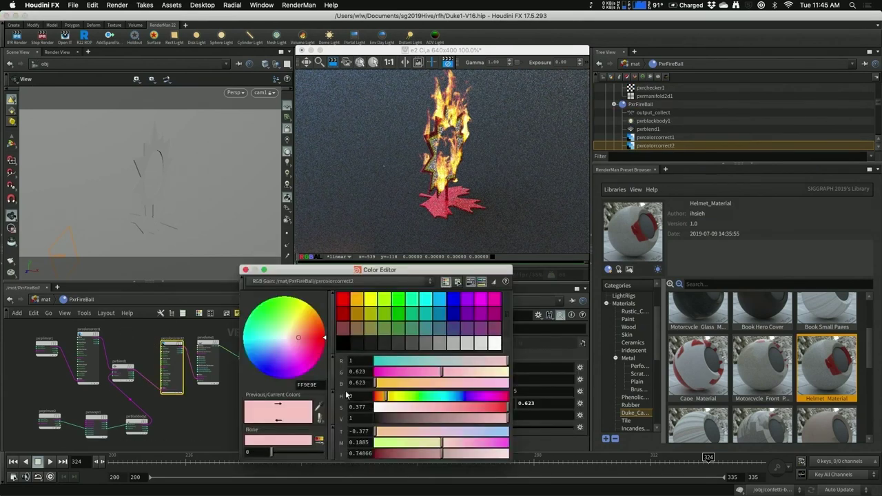
pyautogui.click(401, 301)
pyautogui.click(245, 270)
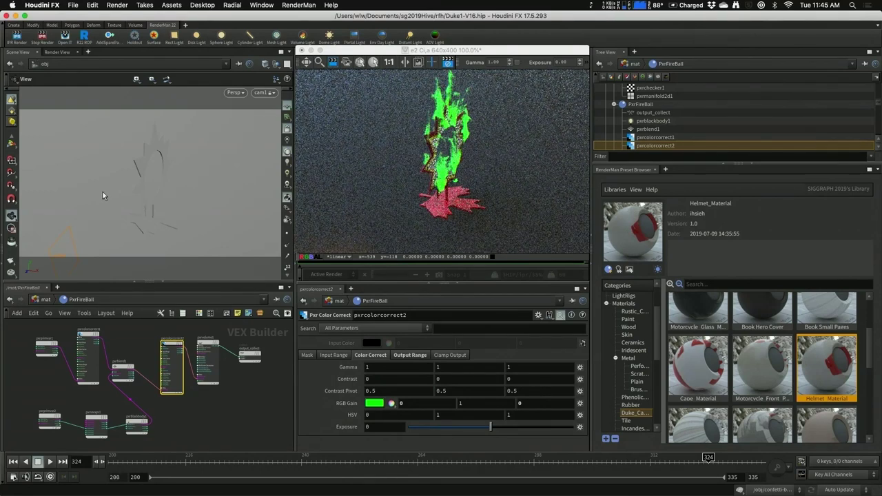
pyautogui.click(137, 425)
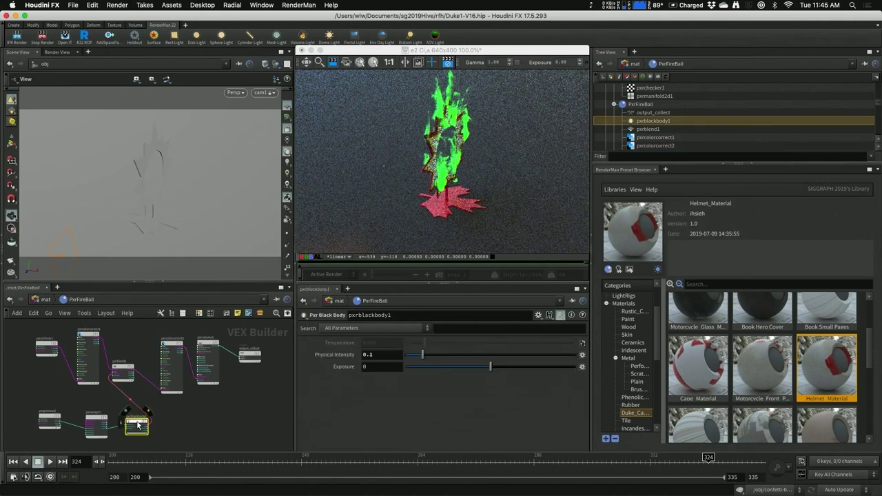
pyautogui.click(445, 367)
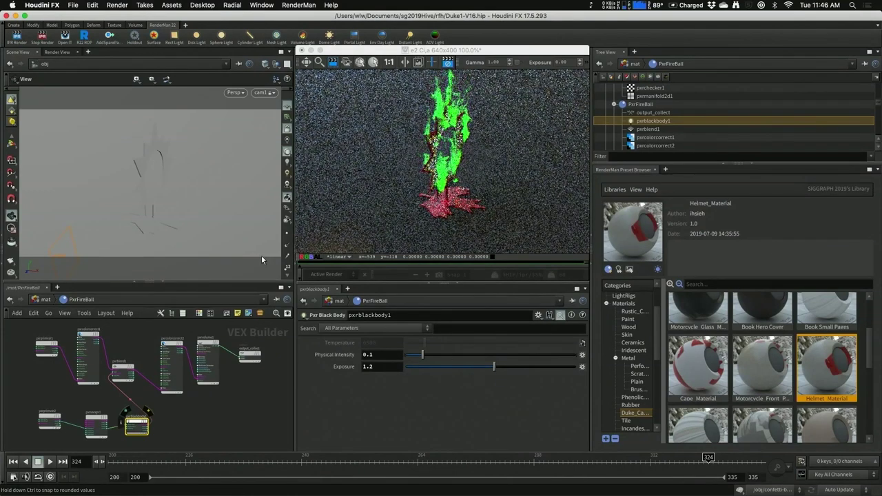
# Orbit the camera around the burning hoop, undo the recent camera moves, and reframe the hoop at an angle.
pyautogui.moveTo(161, 216)
pyautogui.mouseDown()
pyautogui.moveTo(173, 216)
pyautogui.moveTo(166, 210)
pyautogui.moveTo(176, 205)
pyautogui.moveTo(168, 220)
pyautogui.moveTo(128, 231)
pyautogui.moveTo(146, 216)
pyautogui.moveTo(163, 218)
pyautogui.moveTo(122, 213)
pyautogui.moveTo(166, 192)
pyautogui.mouseUp()
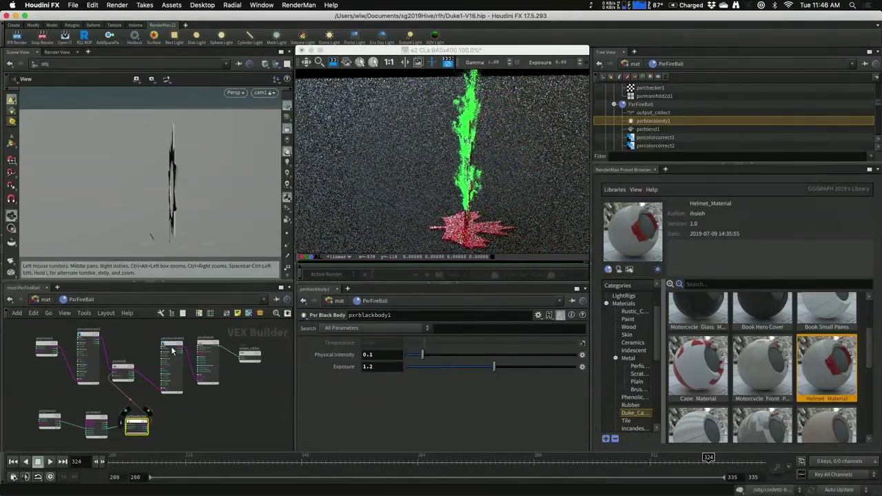
pyautogui.hotkey('ctrl', 'z')
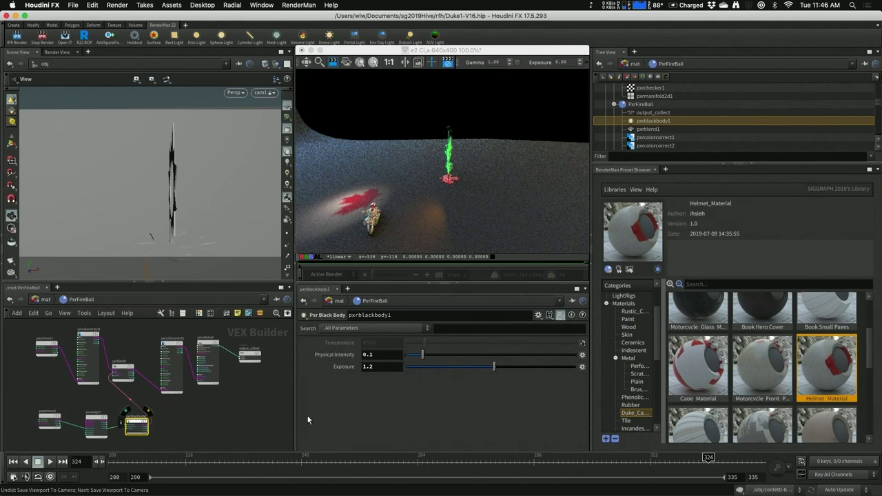
pyautogui.hotkey('ctrl', 'z')
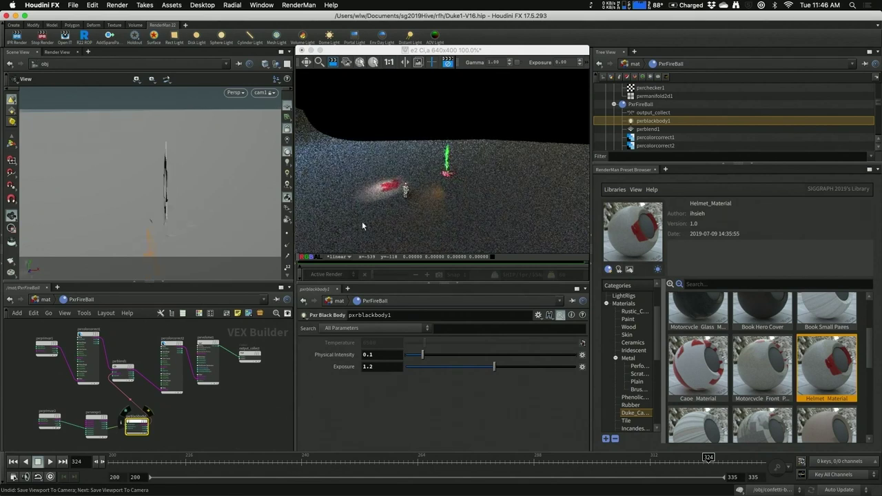
pyautogui.moveTo(199, 204)
pyautogui.mouseDown()
pyautogui.moveTo(211, 204)
pyautogui.moveTo(134, 191)
pyautogui.mouseUp()
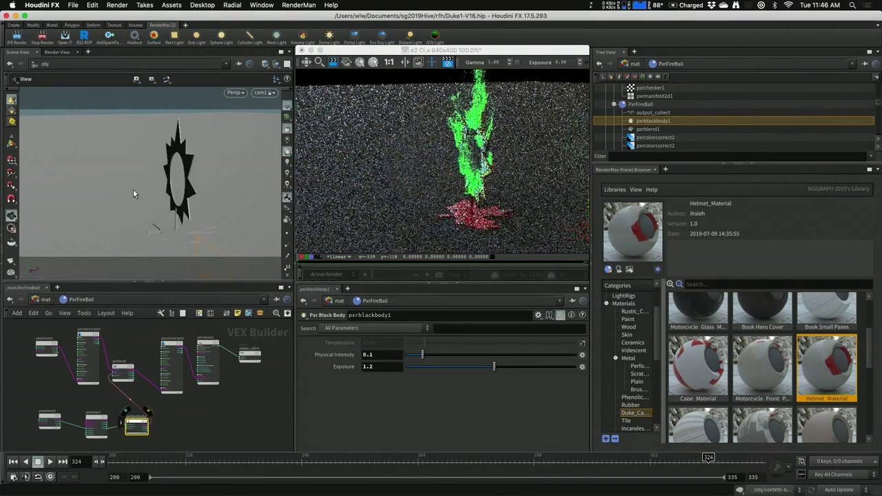
pyautogui.scroll(2, 144, 182)
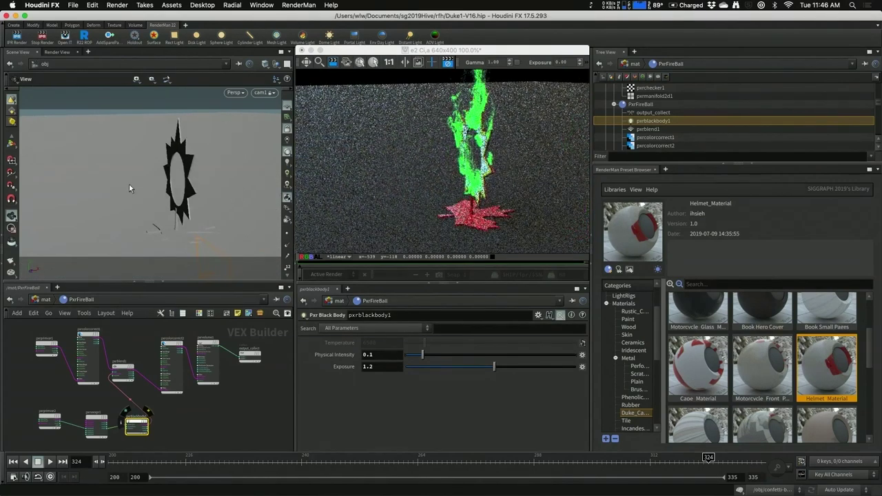